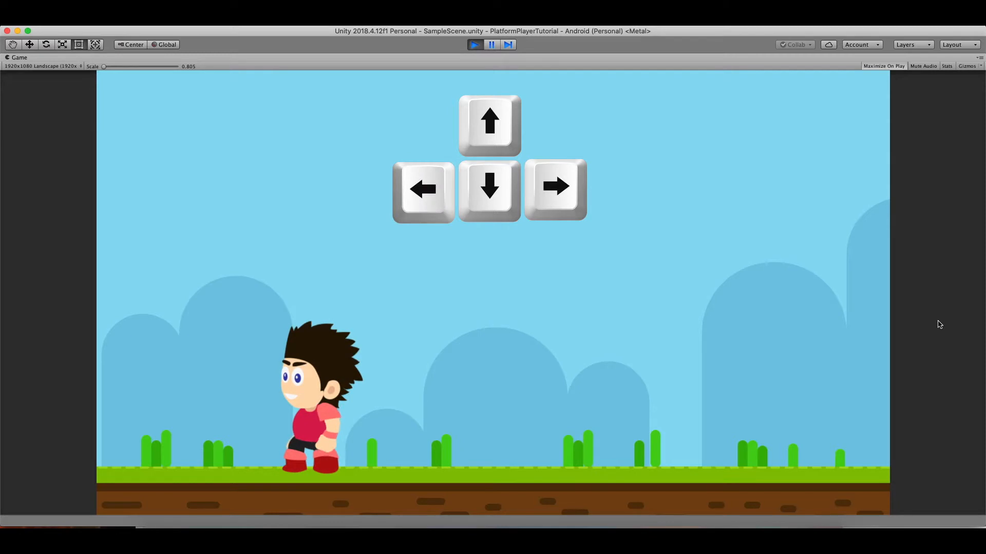
pyautogui.press('Right')
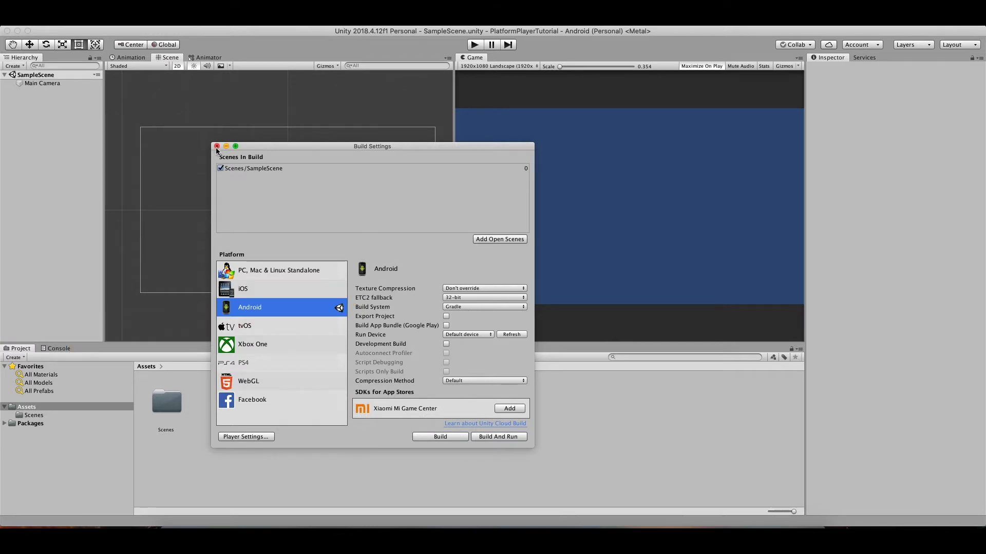
# Close the build settings and set the game view resolution to 1920x1080 Landscape.
pyautogui.click(216, 147)
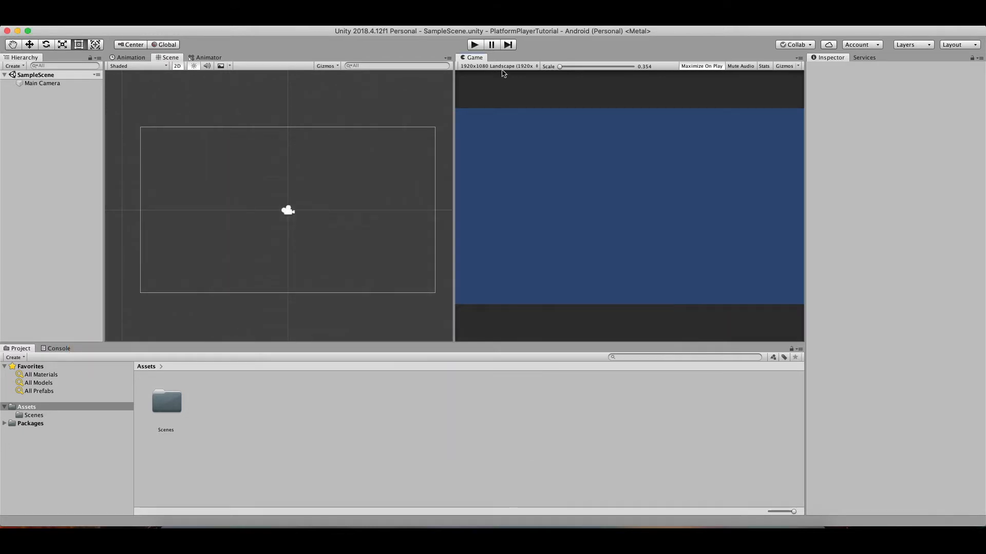
pyautogui.click(501, 67)
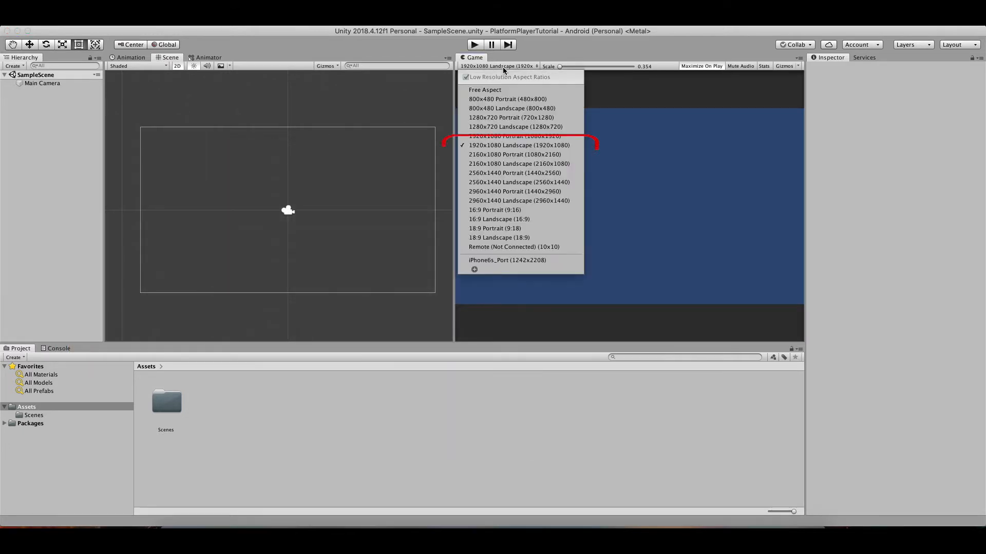
pyautogui.click(510, 148)
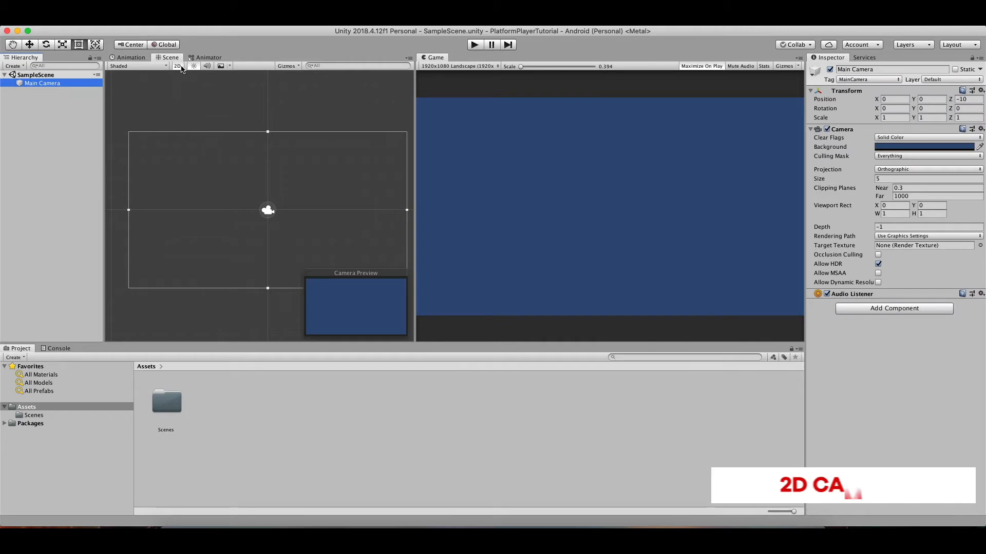
# Turn off the scene's 2D view and set the Main Camera's size to 5.4 and its far clipping plane to 100.
pyautogui.click(178, 66)
pyautogui.moveTo(205, 95); pyautogui.dragTo(323, 161, button='right')
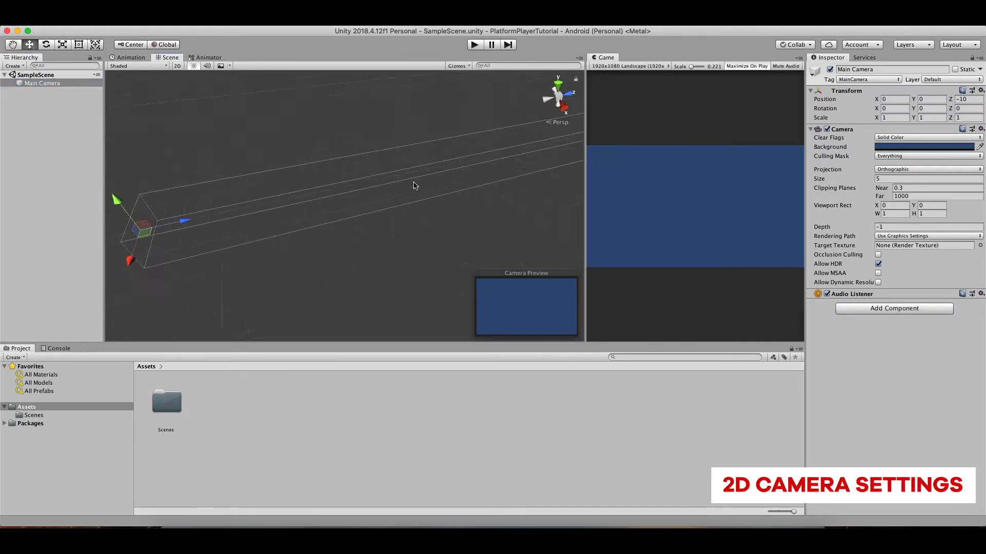
pyautogui.moveTo(414, 185); pyautogui.dragTo(417, 185, button='right')
pyautogui.click(899, 179)
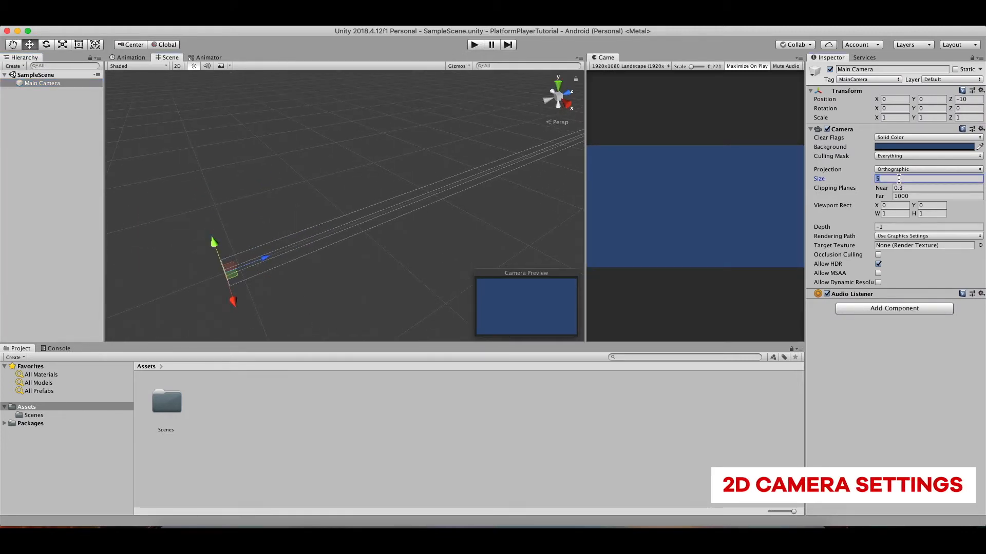
pyautogui.write('5.4')
pyautogui.press('Tab')
pyautogui.press('Tab')
pyautogui.write('100')
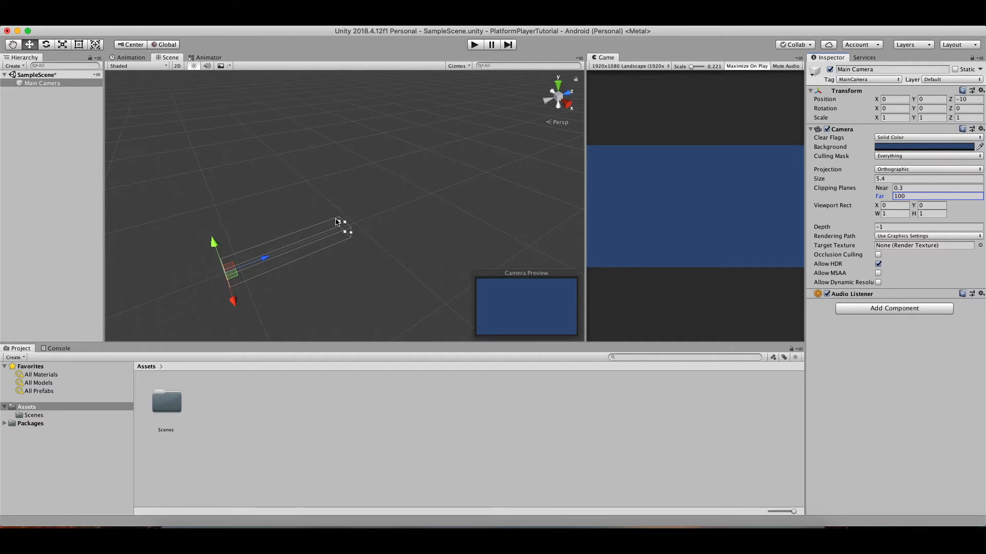
pyautogui.scroll(3, 338, 222)
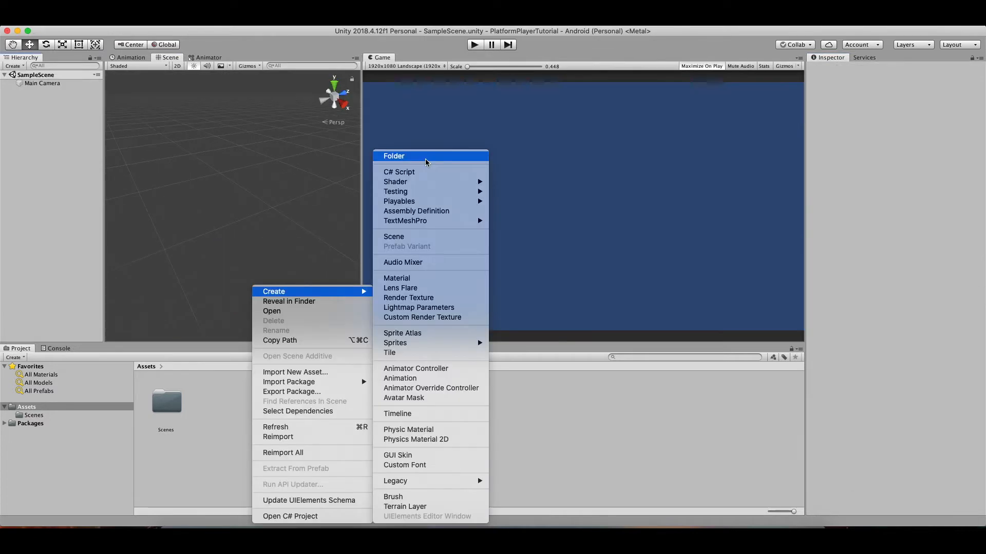
# Create a folder named Textures in Assets and open it.
pyautogui.click(425, 159)
pyautogui.write('Textures')
pyautogui.press('Return')
pyautogui.doubleClick(234, 396)
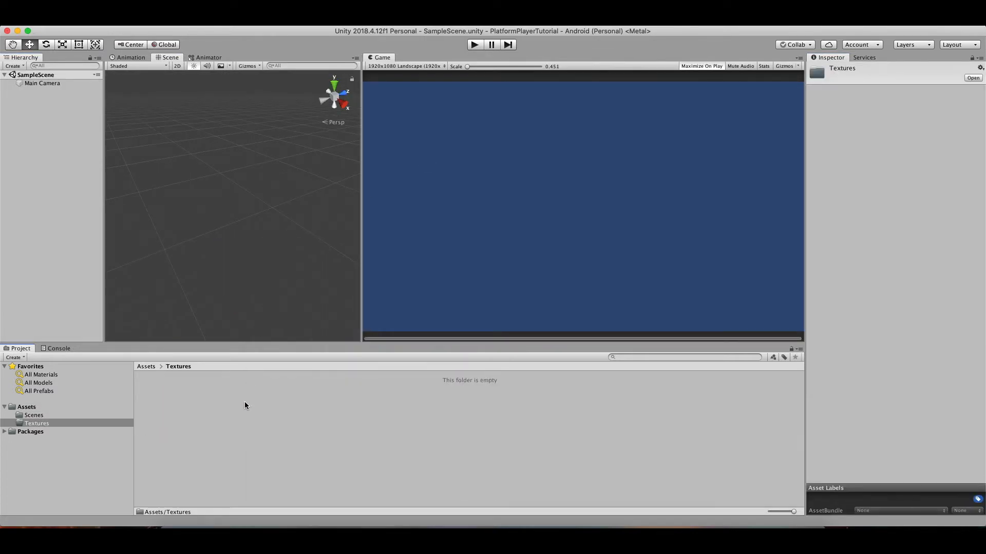
# Create a folder named Backgrounds inside Textures and open it.
pyautogui.rightClick(244, 401)
pyautogui.moveTo(294, 291)
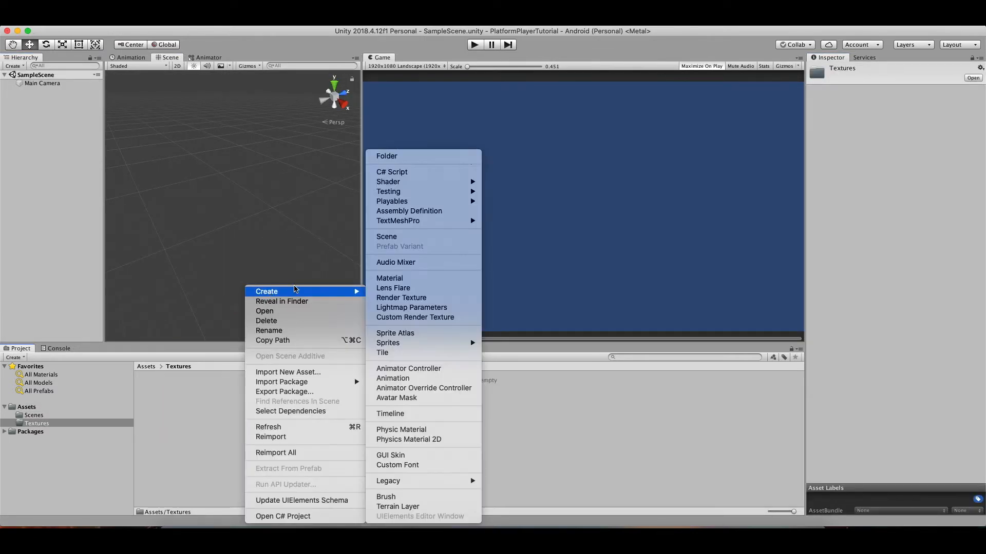
pyautogui.click(401, 156)
pyautogui.write('Backgrounds')
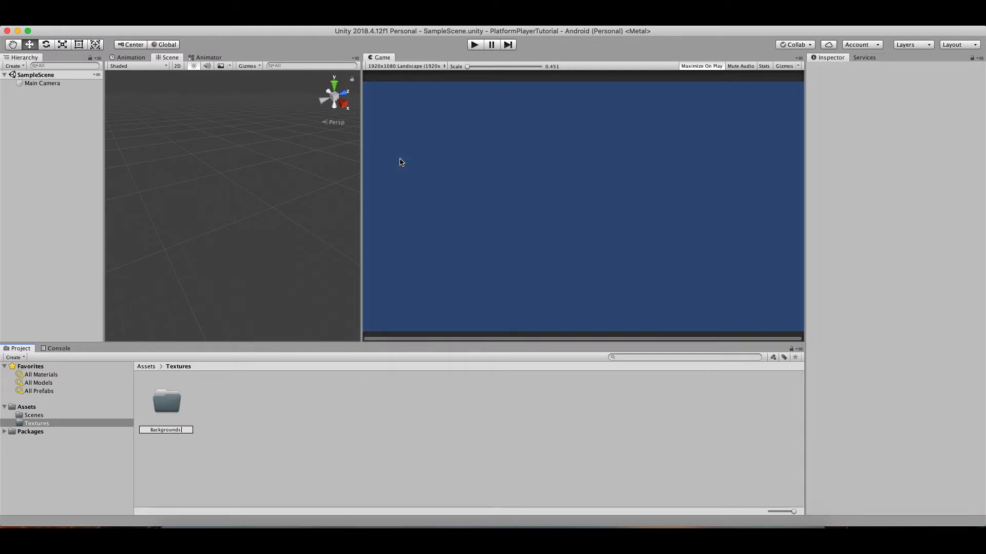
pyautogui.press('Return')
pyautogui.scroll(1, 397, 166)
pyautogui.doubleClick(174, 403)
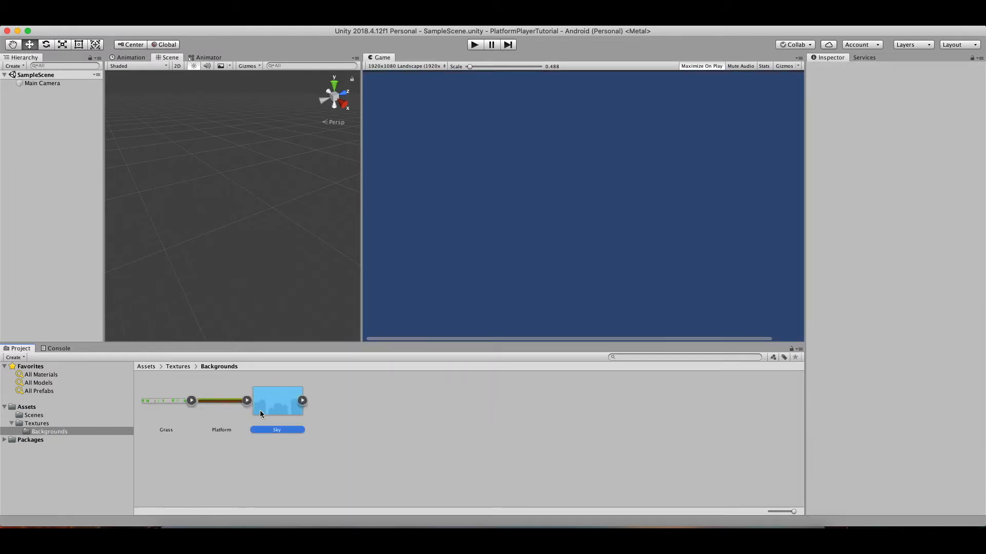
# Set the Grass, Platform and Sky textures to the Bilinear resize algorithm without generated physics shapes, and apply the import settings.
pyautogui.keyDown('shift'); pyautogui.click(147, 412); pyautogui.keyUp('shift')
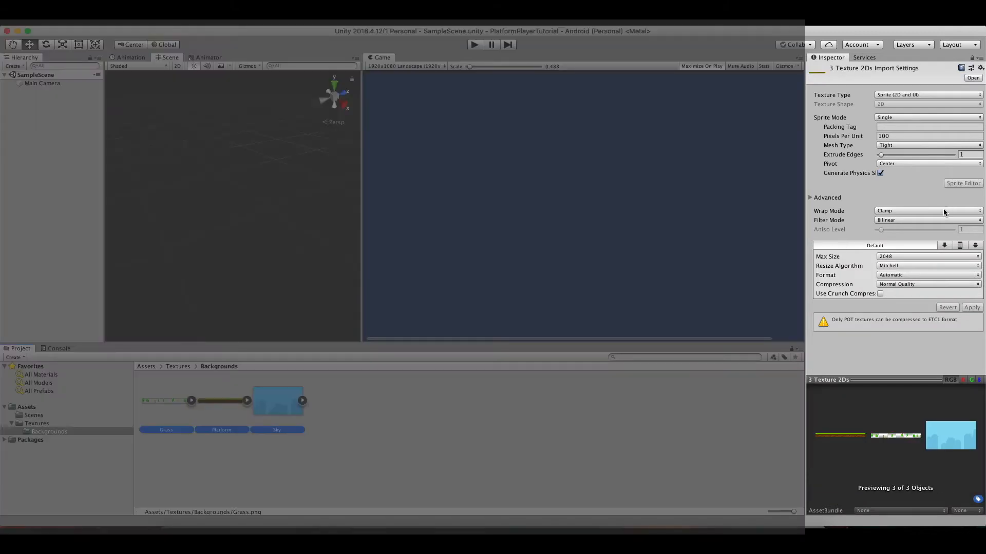
pyautogui.click(904, 265)
pyautogui.click(903, 274)
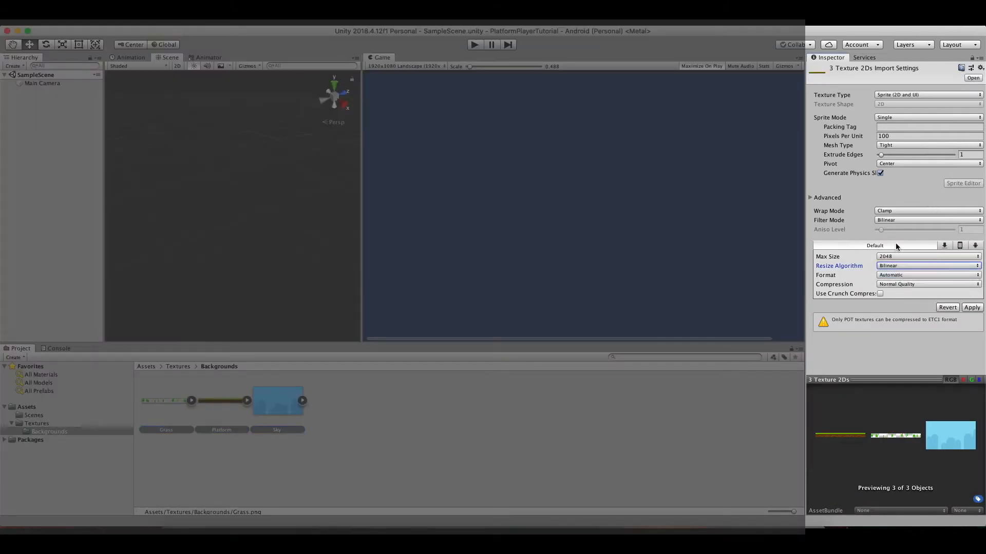
pyautogui.click(880, 173)
pyautogui.click(973, 309)
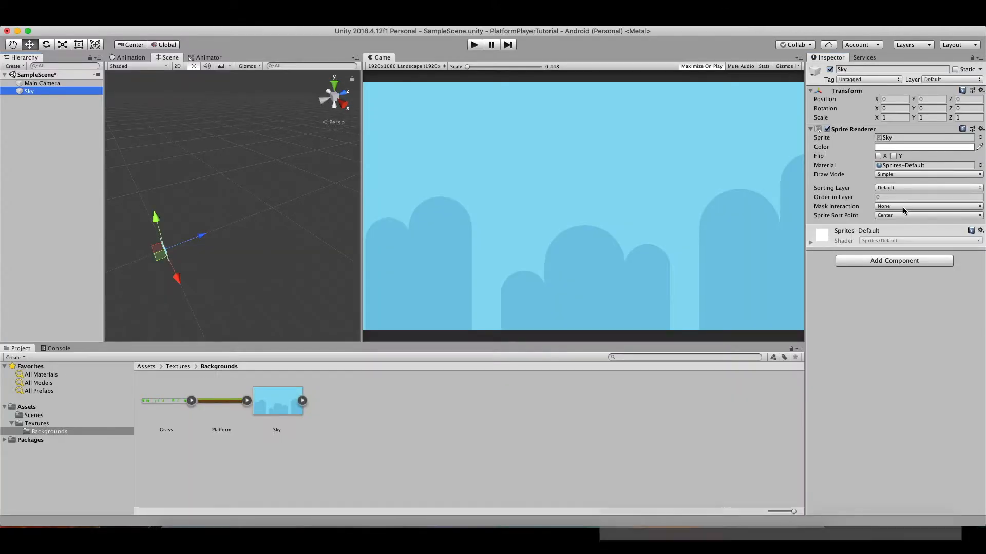
# Add two sorting layers named Background and Foreground.
pyautogui.click(902, 212)
pyautogui.click(898, 198)
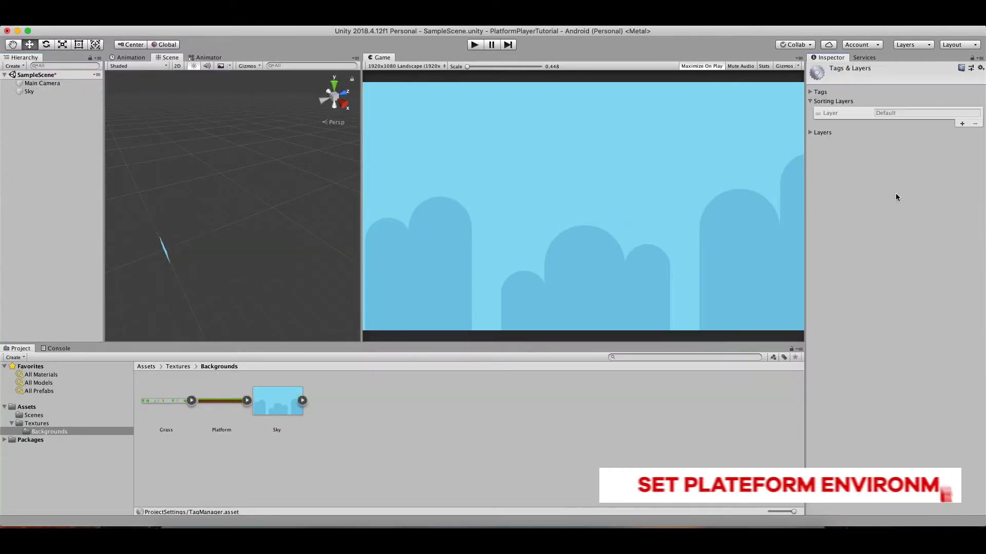
pyautogui.click(962, 124)
pyautogui.click(932, 122)
pyautogui.write('Background')
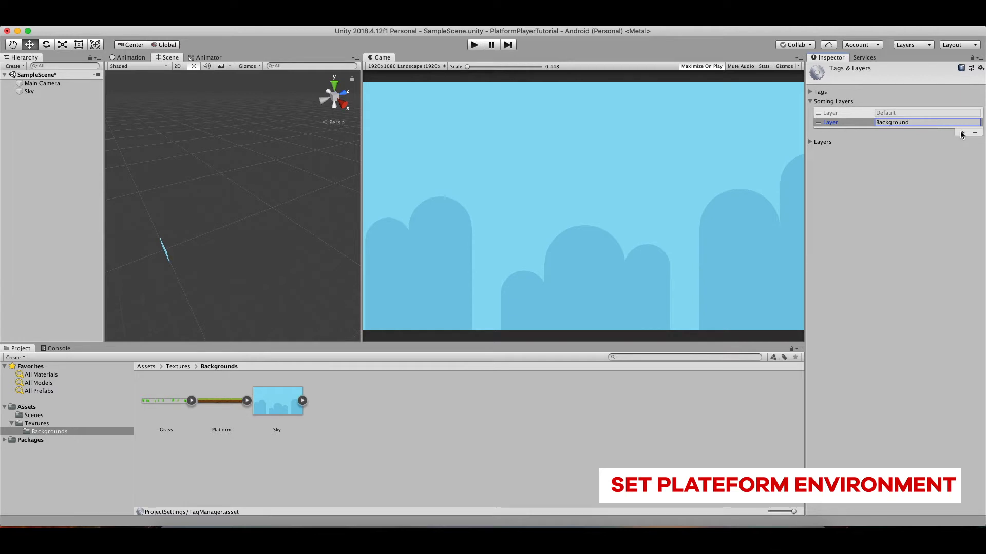
pyautogui.click(962, 134)
pyautogui.click(915, 132)
pyautogui.write('Foreground')
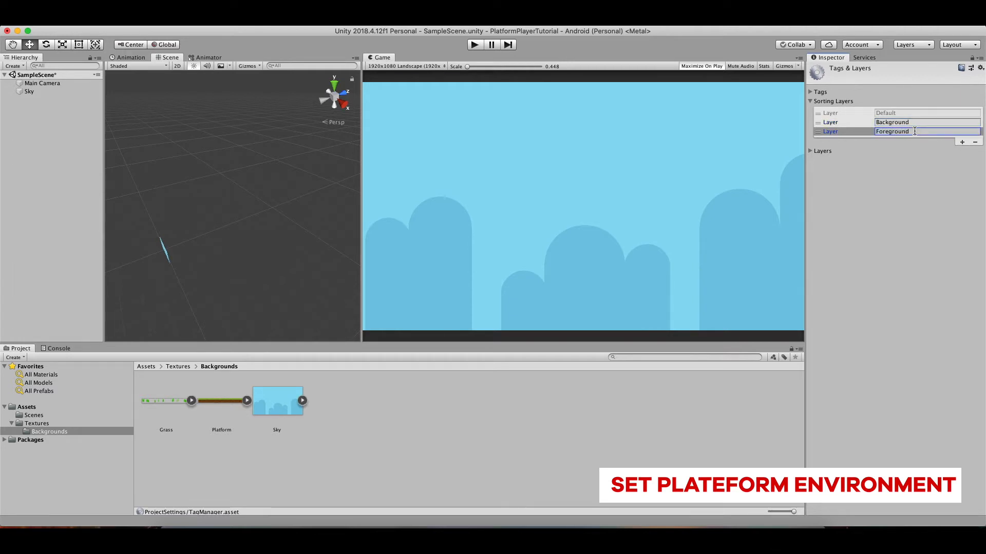
# Assign the Sky sprite to the Background sorting layer.
pyautogui.click(28, 92)
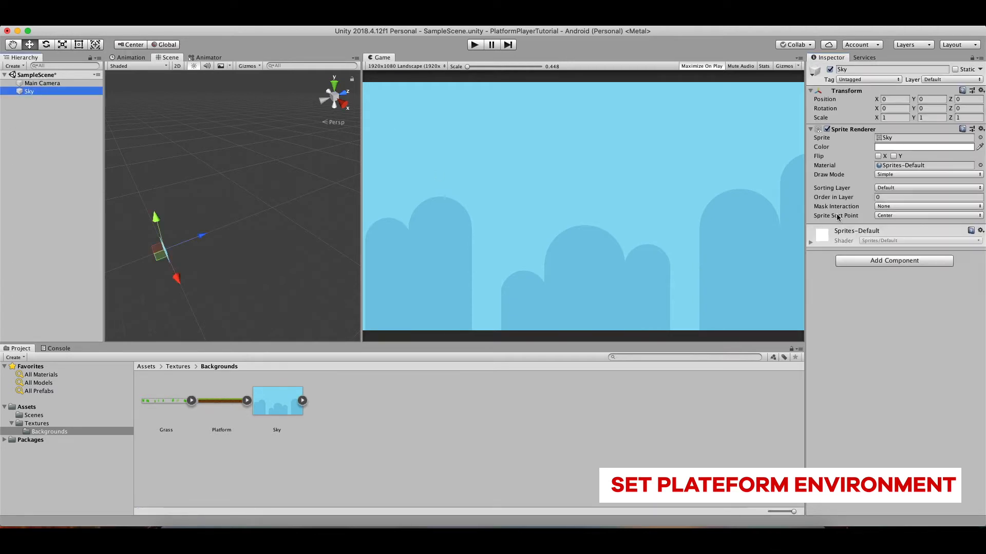
pyautogui.click(885, 188)
pyautogui.click(891, 198)
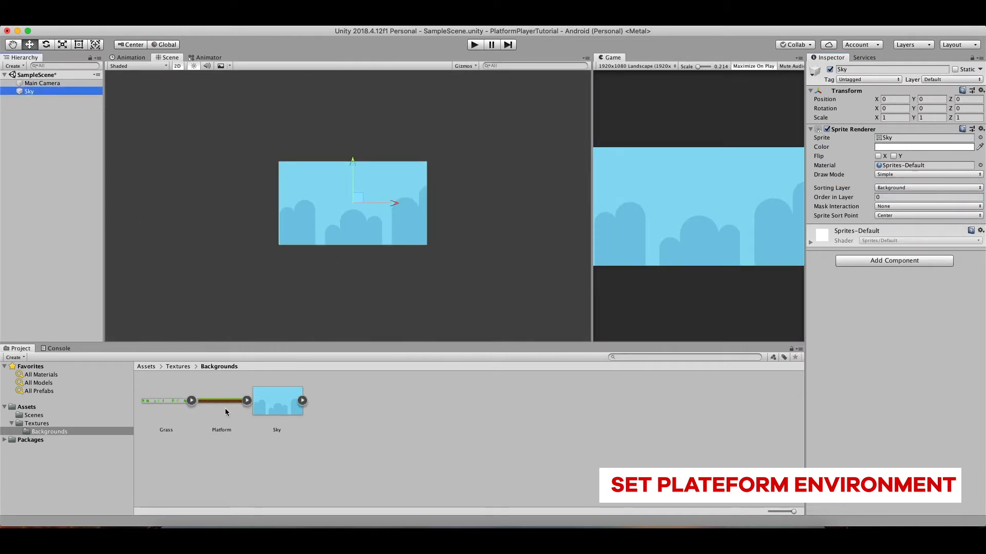
# Add the Platform sprite to the scene on the Background sorting layer with order in layer 2.
pyautogui.moveTo(226, 413); pyautogui.dragTo(63, 205)
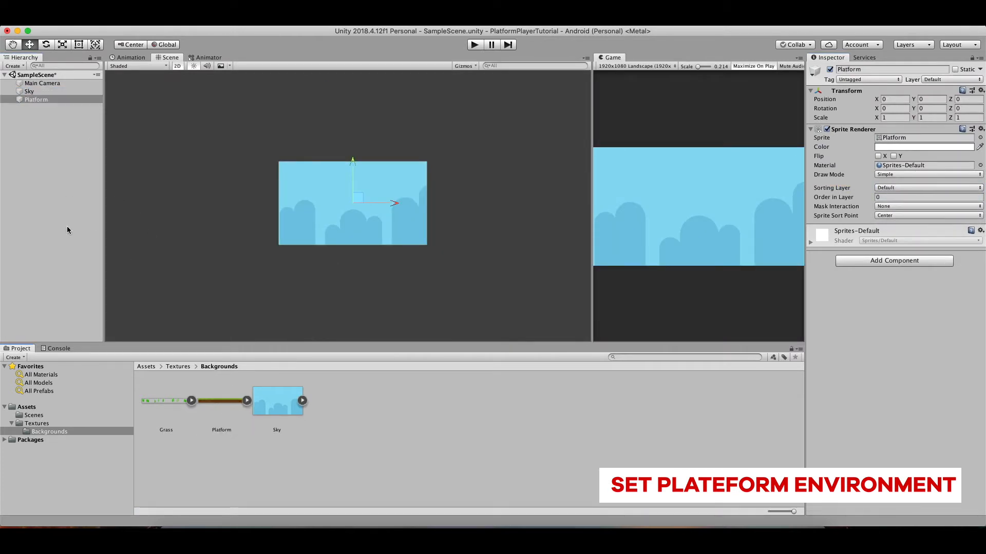
pyautogui.click(910, 188)
pyautogui.click(902, 198)
pyautogui.click(903, 197)
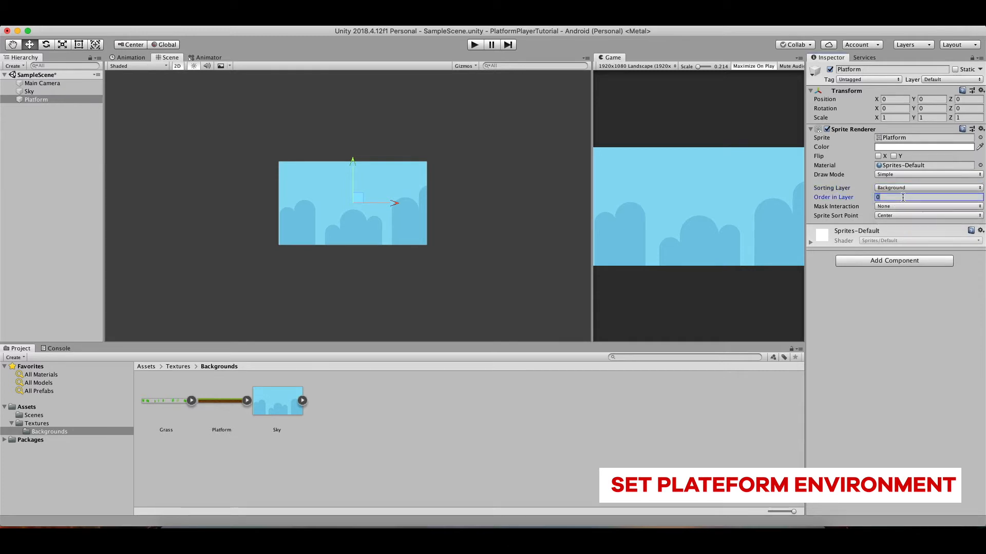
pyautogui.write('2')
pyautogui.scroll(5, 298, 246)
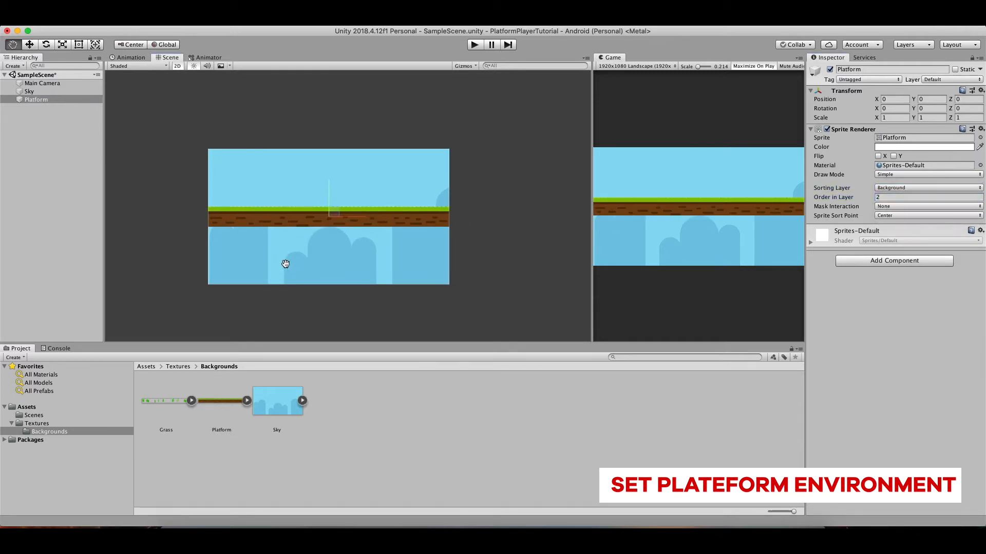
# Set the Platform object's Y position to -5.
pyautogui.click(925, 100)
pyautogui.write('-4.5')
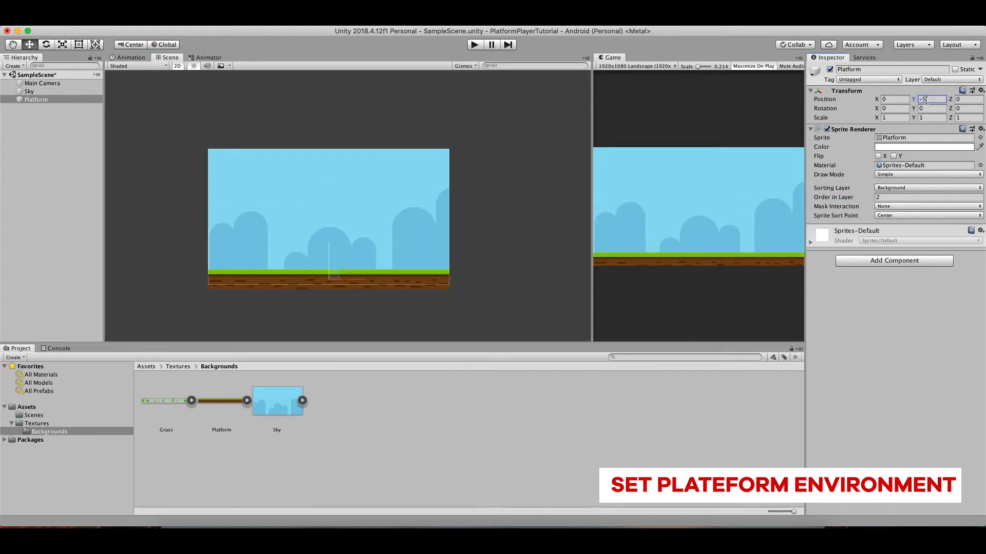
pyautogui.scroll(4, 457, 139)
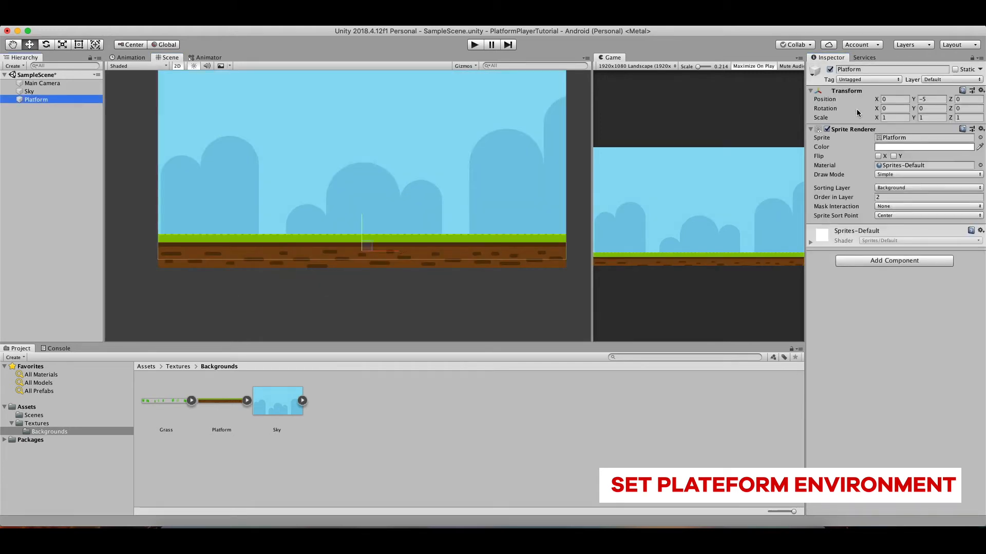
# Create a tag and a layer named Platform and assign both to the Platform object.
pyautogui.click(868, 79)
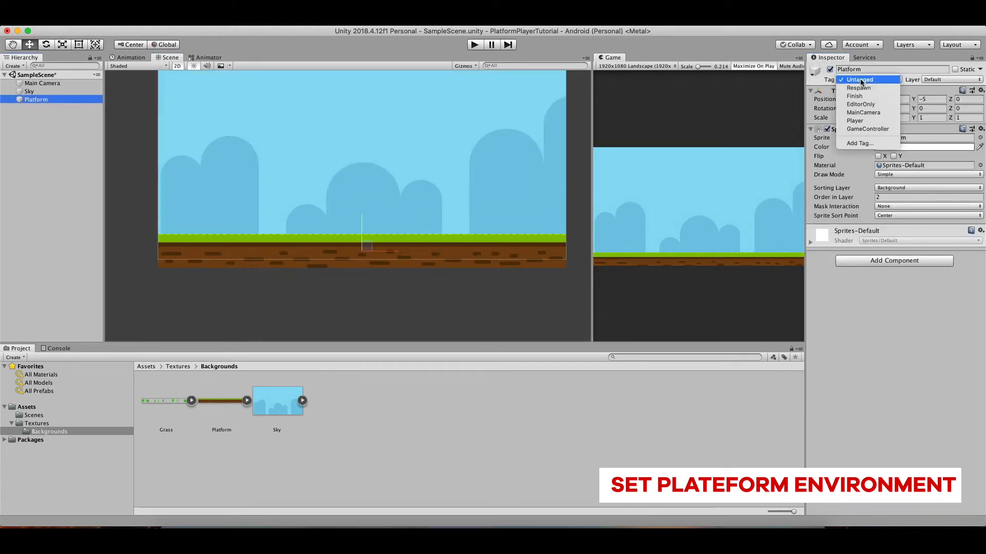
pyautogui.click(860, 143)
pyautogui.click(963, 115)
pyautogui.write('Plat')
pyautogui.click(864, 128)
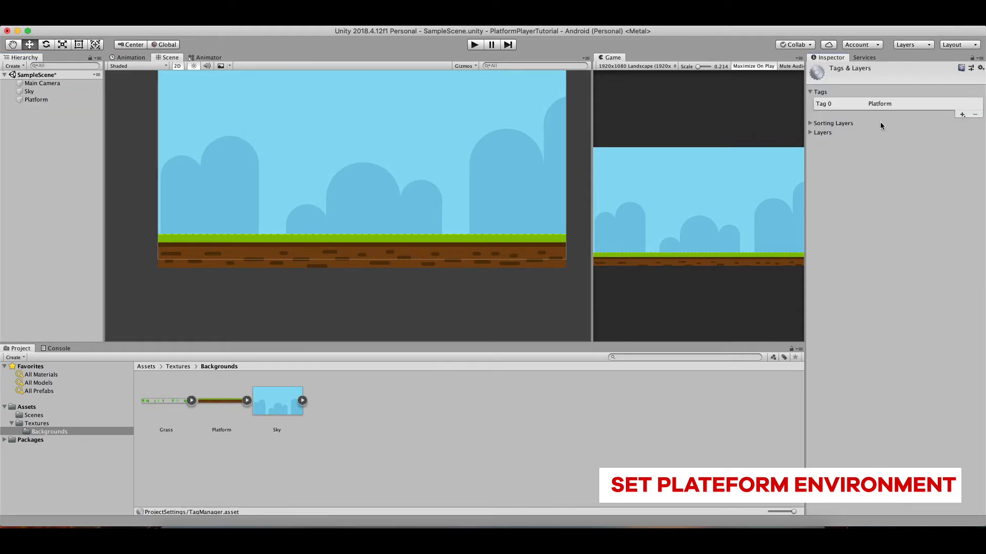
pyautogui.click(36, 99)
pyautogui.click(868, 80)
pyautogui.click(868, 131)
# Add a Box Collider 2D to the Platform object and set its Y size to 1.2.
pyautogui.click(891, 262)
pyautogui.write('box')
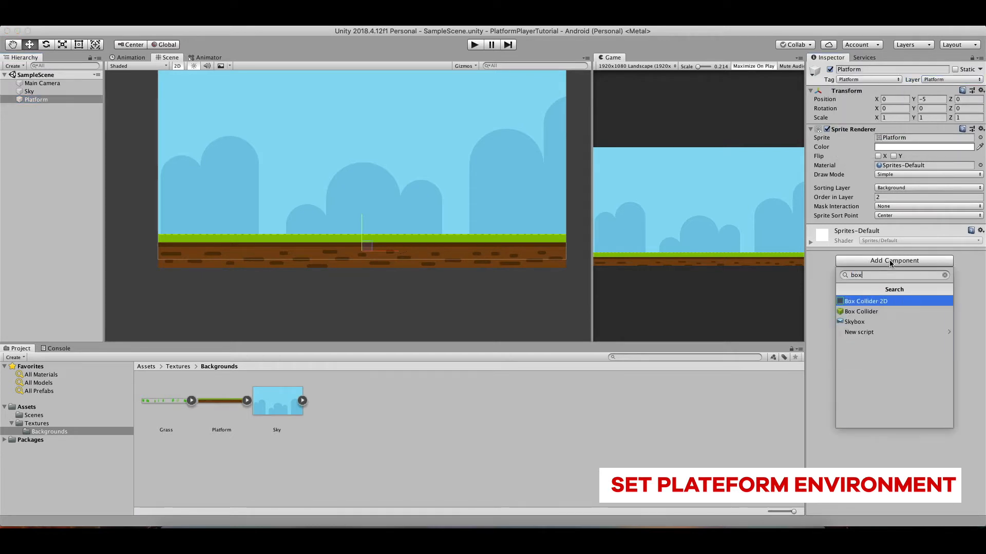
pyautogui.press('Return')
pyautogui.scroll(1, 381, 220)
pyautogui.scroll(-2, 424, 226)
pyautogui.click(923, 307)
pyautogui.write('1')
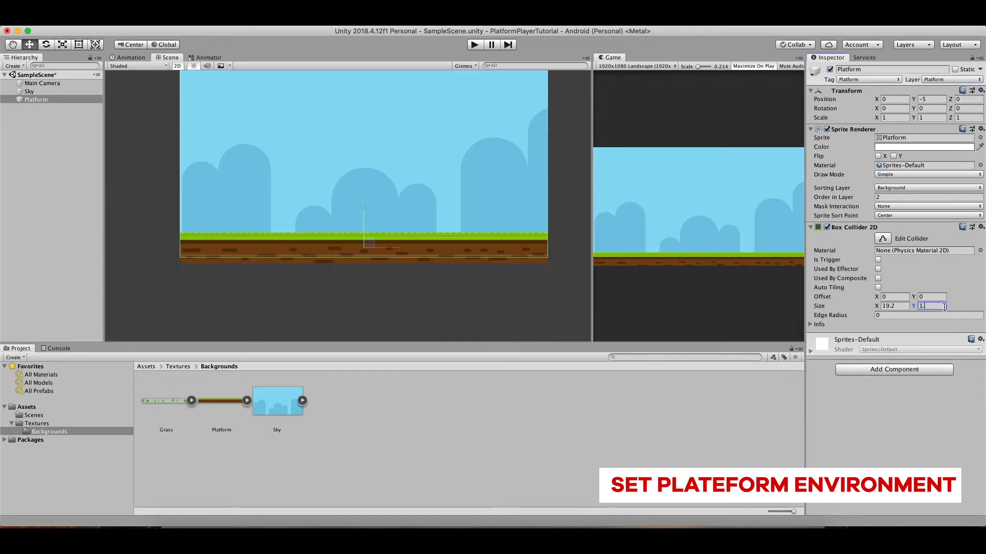
pyautogui.write('.2')
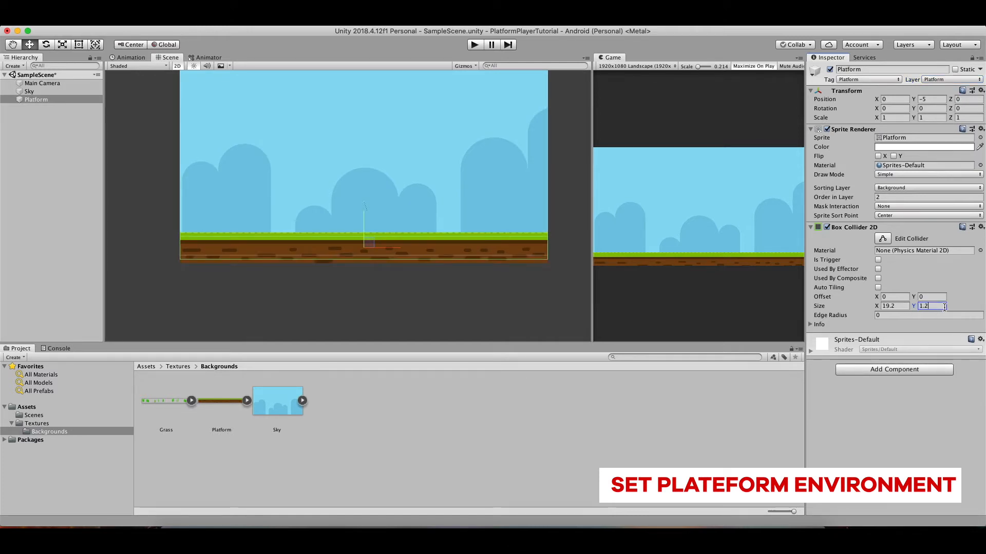
pyautogui.scroll(-1, 321, 214)
# Add the Grass sprite to the scene on the Background sorting layer with order in layer 1.
pyautogui.moveTo(166, 401); pyautogui.dragTo(45, 139)
pyautogui.click(900, 189)
pyautogui.click(900, 198)
pyautogui.click(900, 197)
pyautogui.write('1')
# Set the Grass object's Y position to -4 and enlarge the game view beside the scene view.
pyautogui.click(937, 100)
pyautogui.write('-4.5')
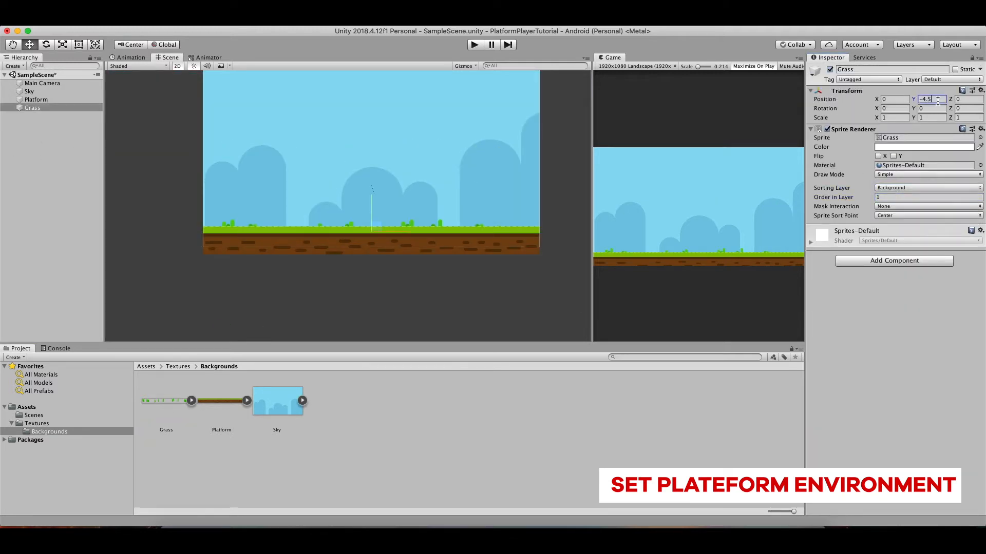
pyautogui.moveTo(592, 204); pyautogui.dragTo(425, 216)
pyautogui.moveTo(222, 247); pyautogui.dragTo(233, 276, button='middle')
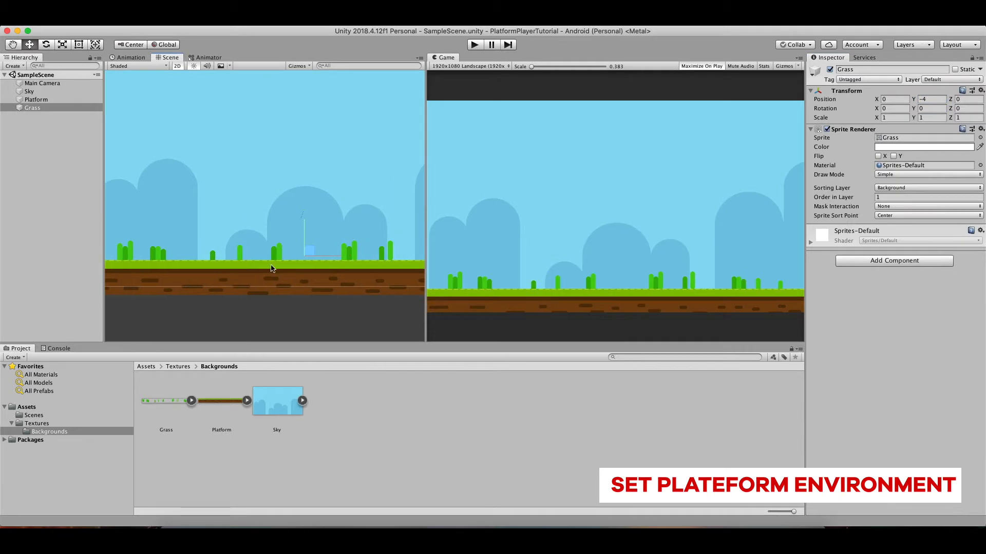
# Create a 2D physics material named PlatformMat in the PhysicsMaterials folder.
pyautogui.click(49, 231)
pyautogui.rightClick(205, 406)
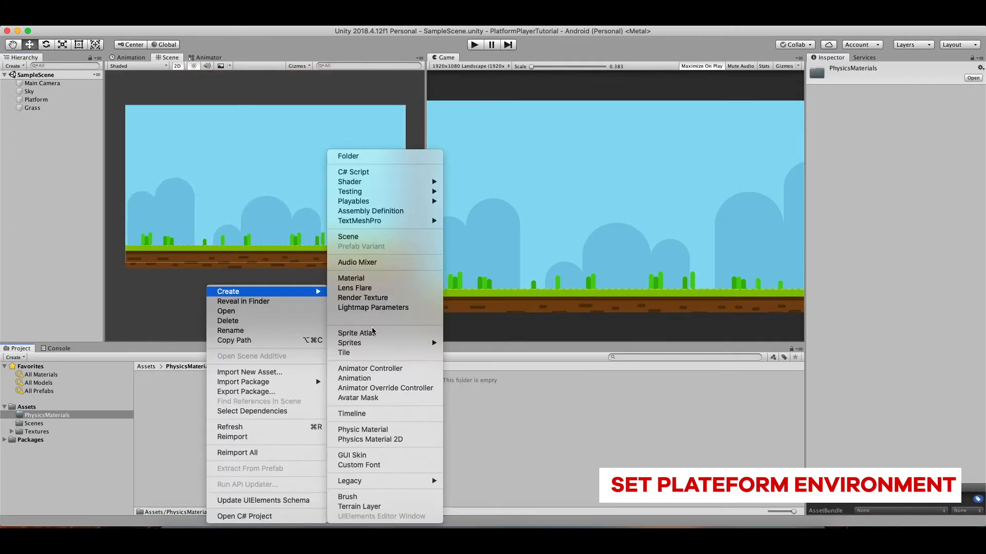
pyautogui.click(380, 437)
pyautogui.write('PlatformMat')
pyautogui.press('Return')
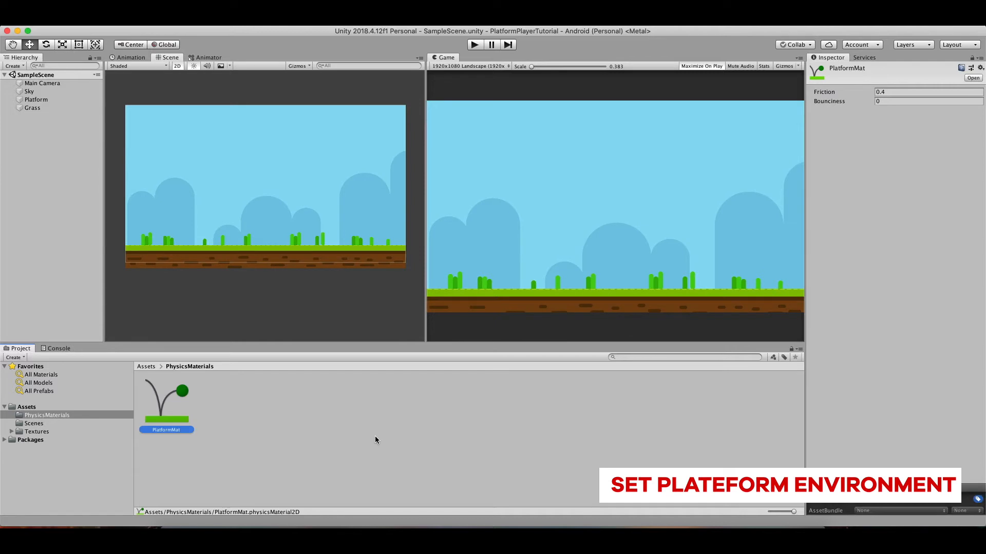
# Set the friction of the PlatformMat physics material to 0.1.
pyautogui.click(894, 91)
pyautogui.write('0.1')
pyautogui.click(31, 108)
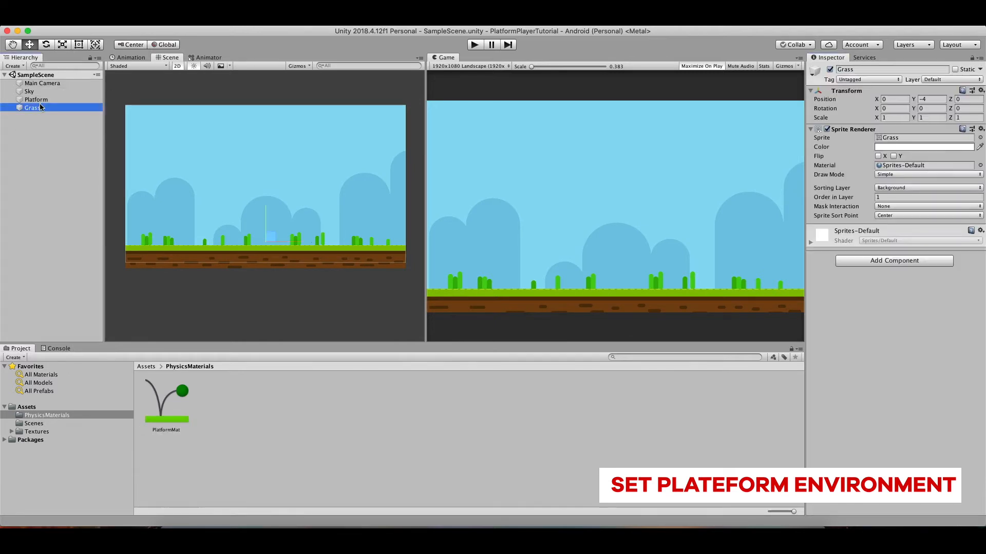
# Assign the PlatformMat physics material to the Platform object's Box Collider 2D.
pyautogui.click(36, 99)
pyautogui.moveTo(166, 403); pyautogui.dragTo(913, 250)
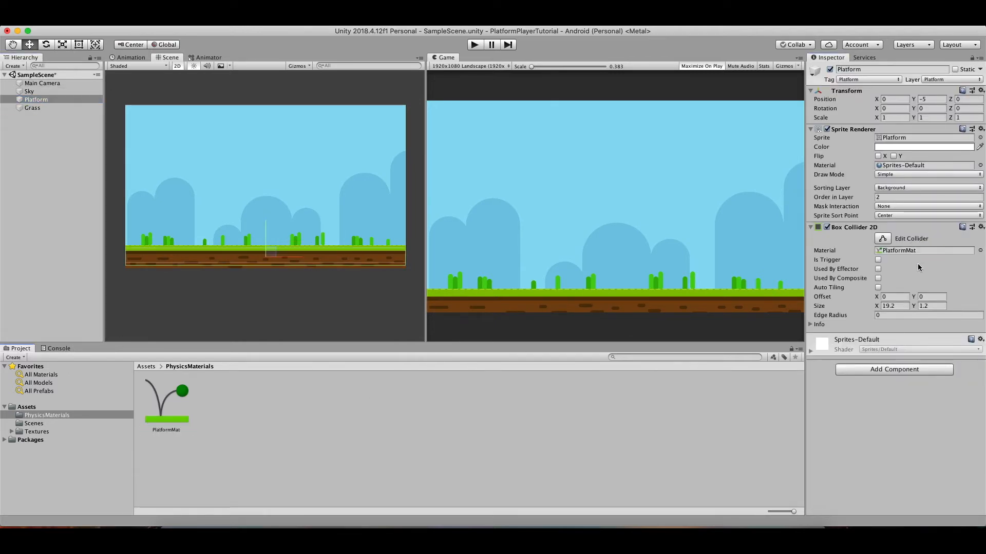
pyautogui.click(73, 240)
# Create a folder named Player inside the Textures folder and open it.
pyautogui.click(37, 431)
pyautogui.rightClick(261, 462)
pyautogui.moveTo(275, 288)
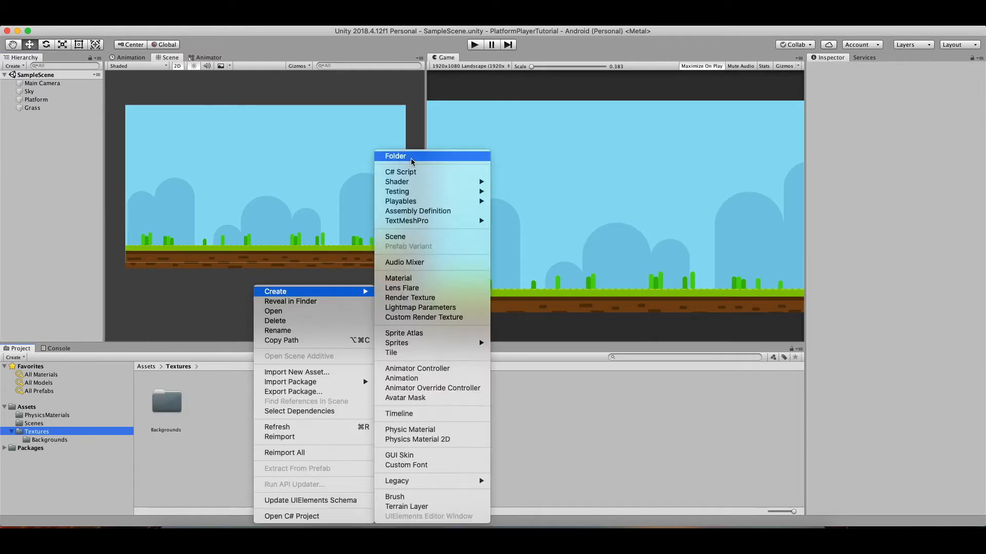
pyautogui.click(411, 158)
pyautogui.write('Player')
pyautogui.press('Return')
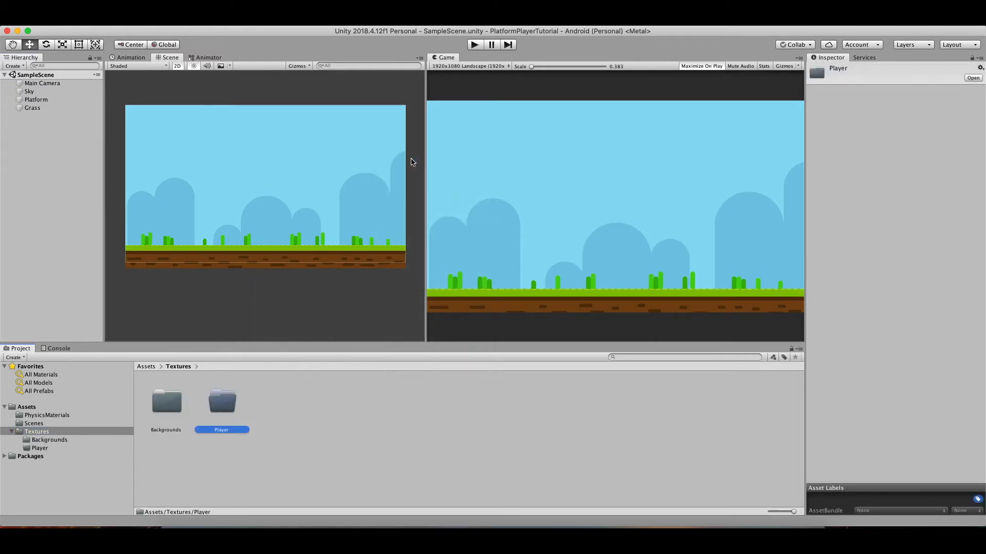
pyautogui.doubleClick(223, 404)
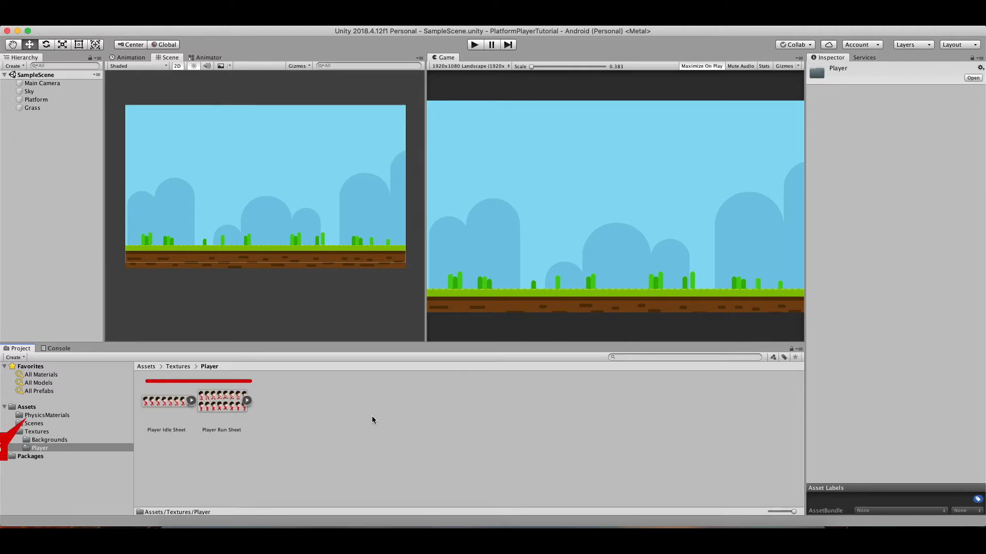
# Set both player sprite sheets to Multiple sprite mode with physics shape generation turned off, and apply the import settings.
pyautogui.keyDown('shift'); pyautogui.click(236, 408); pyautogui.keyUp('shift')
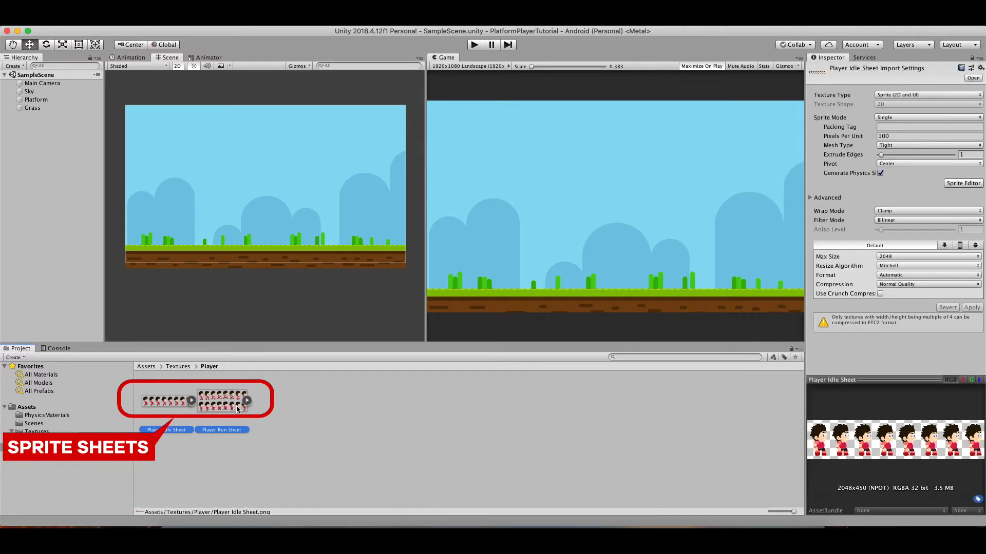
pyautogui.click(880, 174)
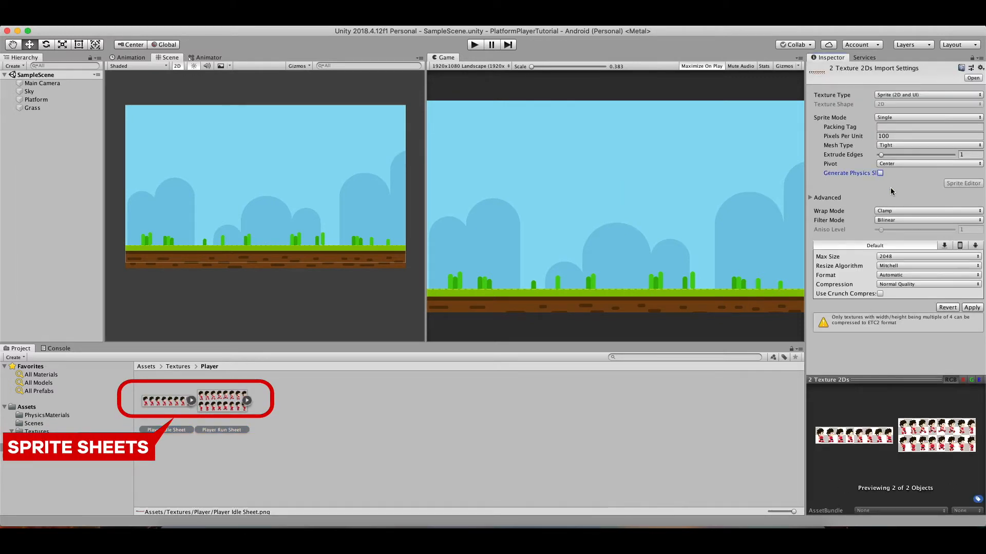
pyautogui.click(898, 121)
pyautogui.click(898, 127)
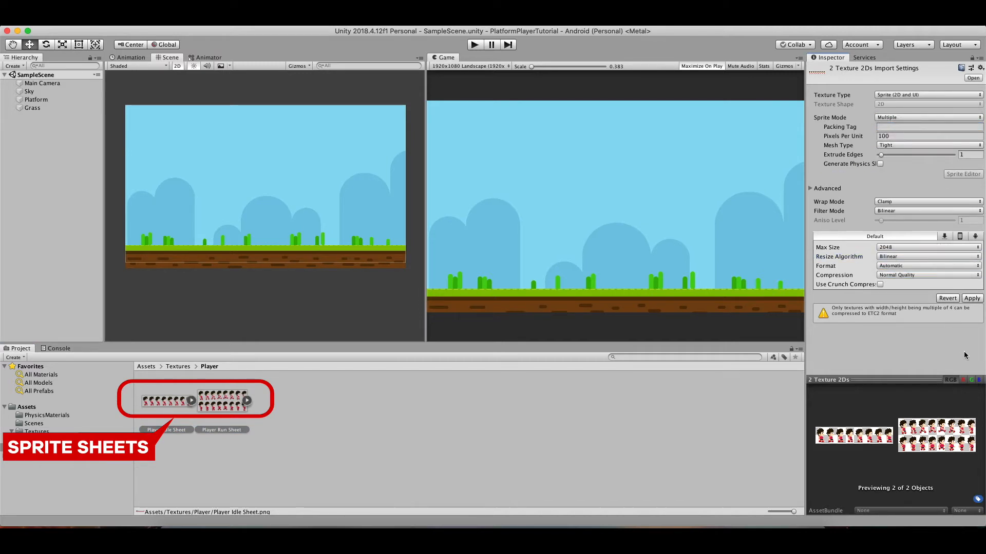
pyautogui.click(973, 299)
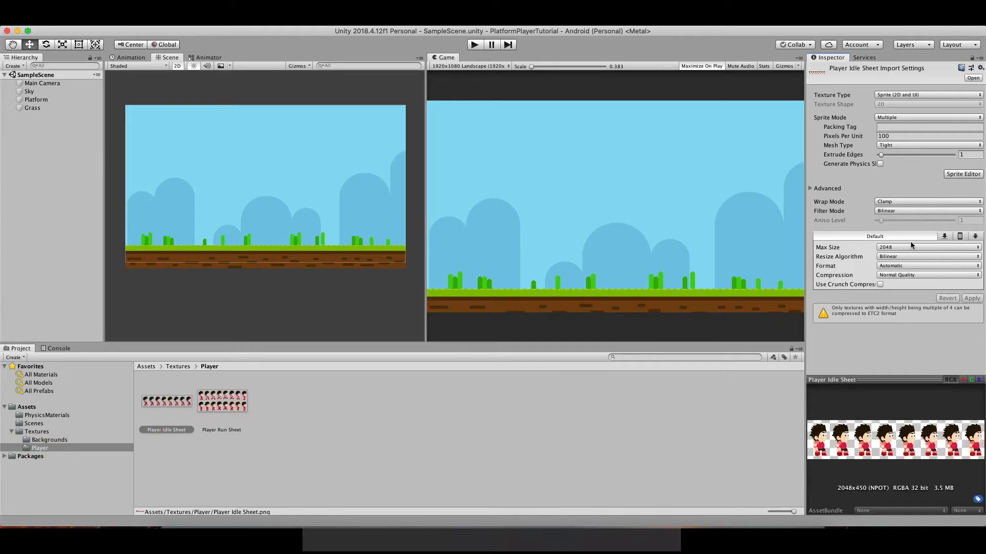
# Slice Player Idle Sheet in the Sprite Editor by cell count, using 8 columns and 1 row.
pyautogui.click(954, 174)
pyautogui.moveTo(417, 83); pyautogui.dragTo(415, 72)
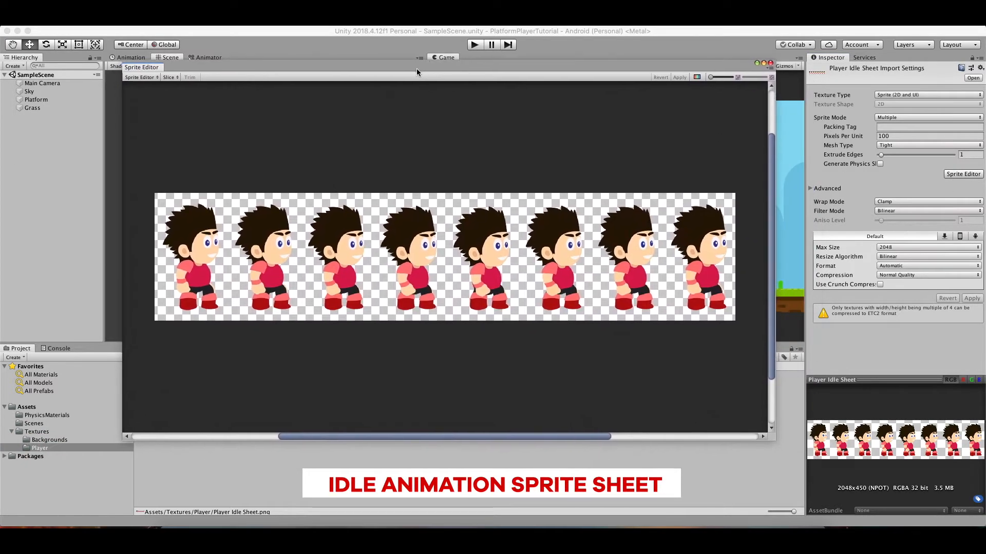
pyautogui.click(169, 77)
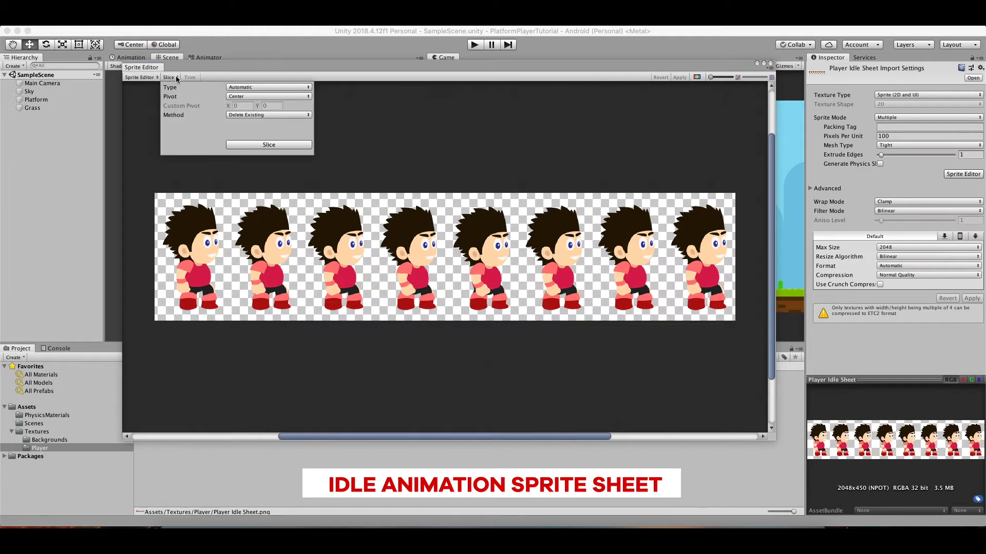
pyautogui.click(269, 87)
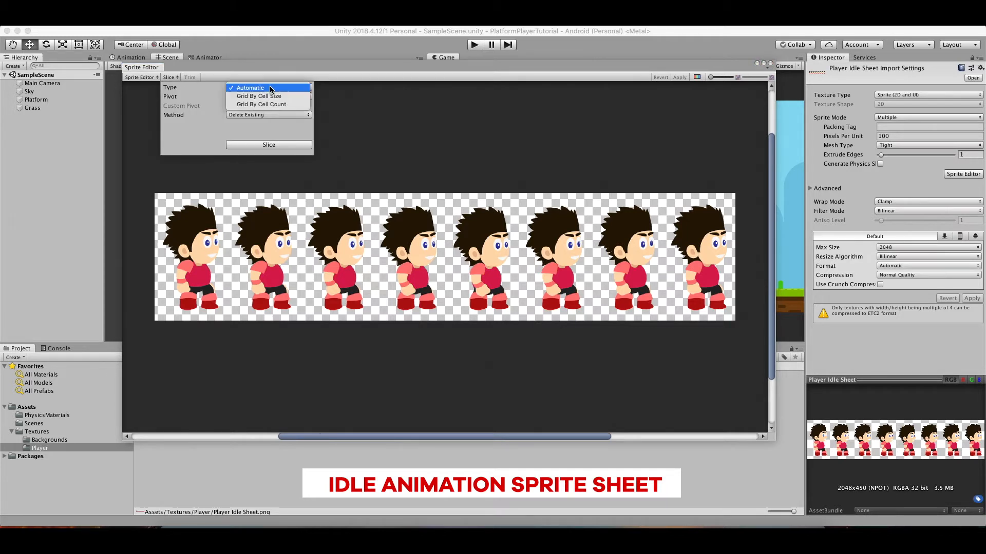
pyautogui.click(271, 105)
pyautogui.click(258, 98)
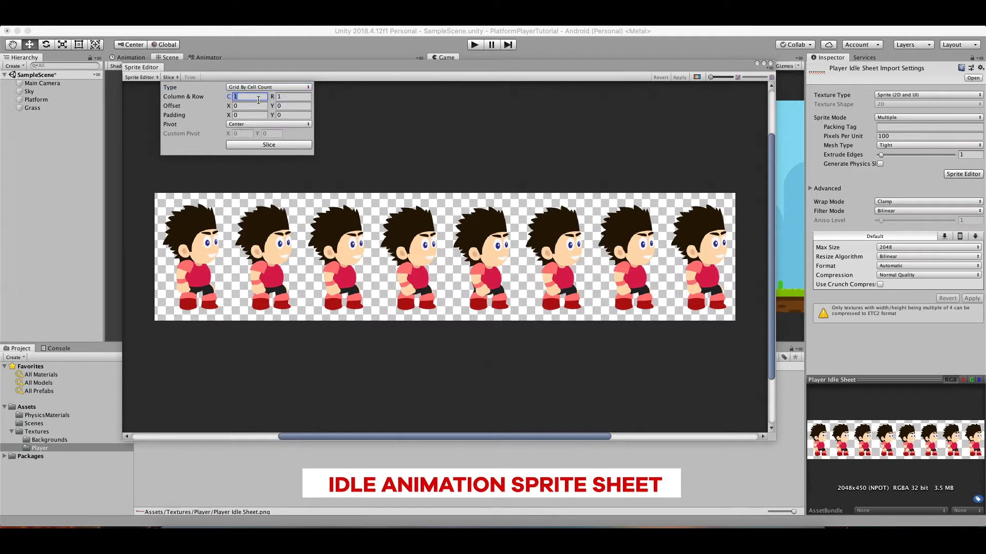
pyautogui.click(282, 147)
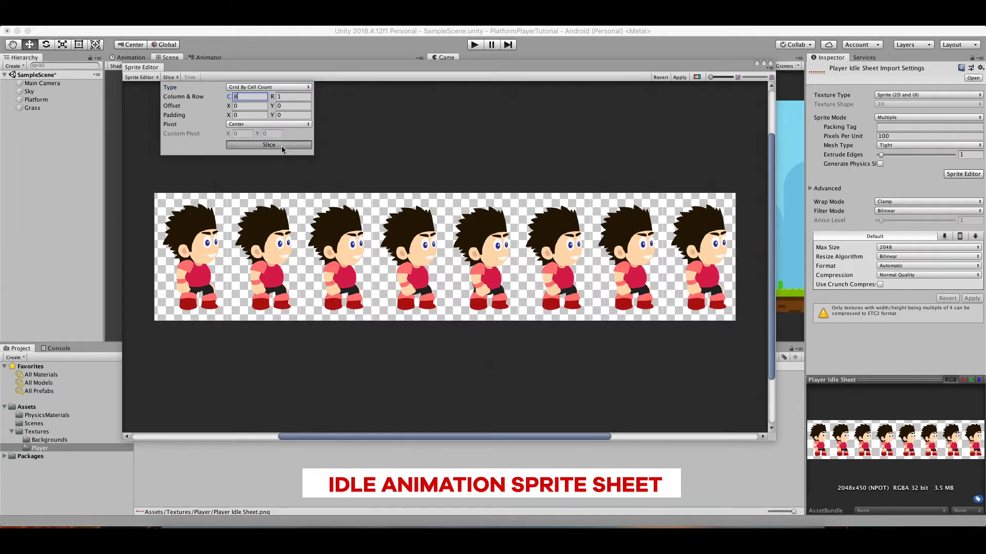
# Inspect the slice boundaries of each idle frame in the sheet, from the first to the last.
pyautogui.click(183, 259)
pyautogui.click(200, 258)
pyautogui.click(265, 261)
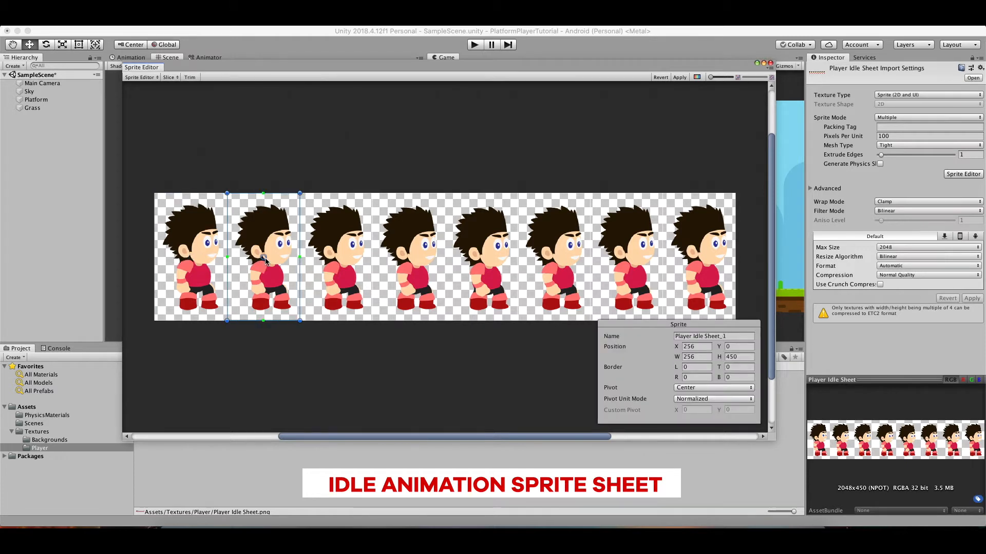
pyautogui.click(333, 270)
pyautogui.click(400, 271)
pyautogui.click(486, 269)
pyautogui.click(562, 271)
pyautogui.click(631, 274)
pyautogui.click(679, 269)
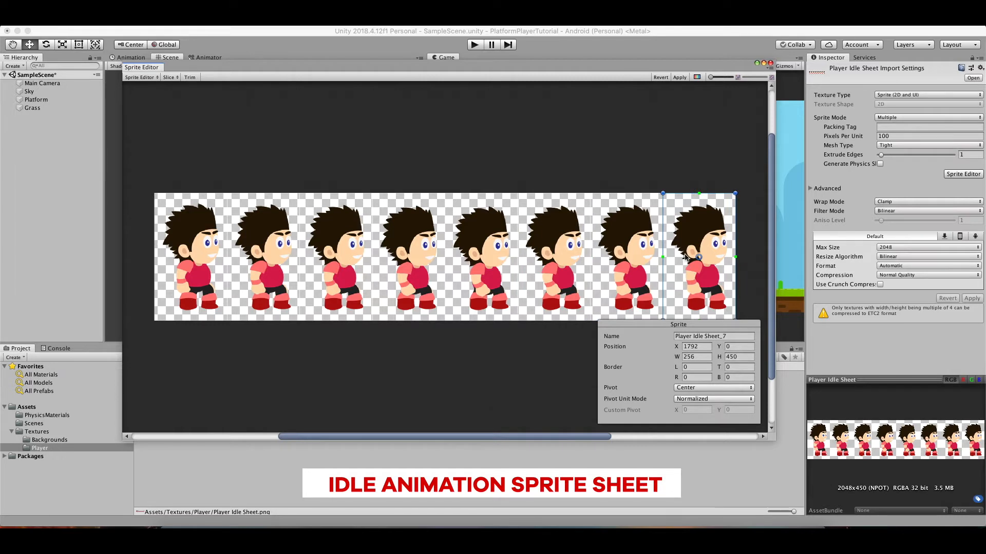
# Apply the idle sheet slicing, close the Sprite Editor and check the resulting idle sprites in the Player folder.
pyautogui.click(679, 77)
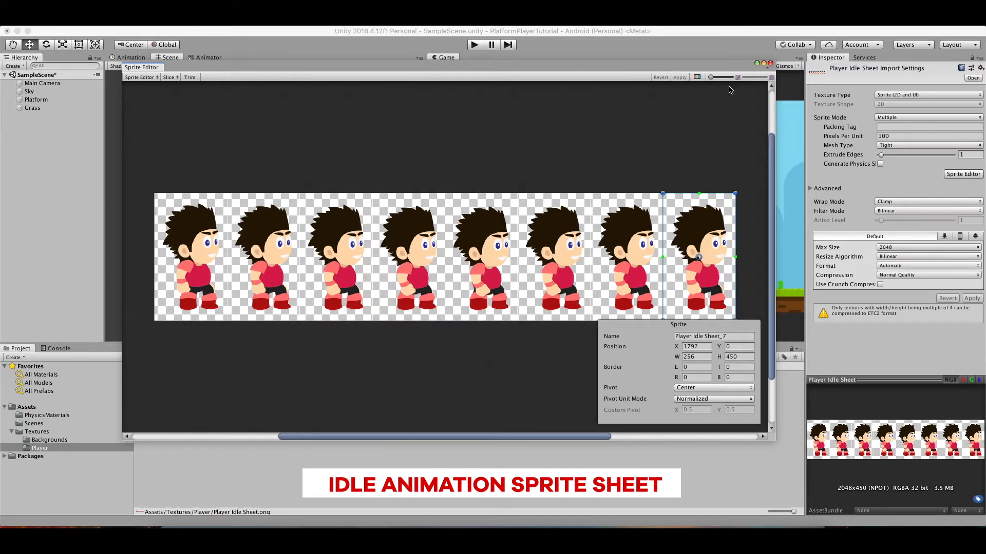
pyautogui.click(770, 63)
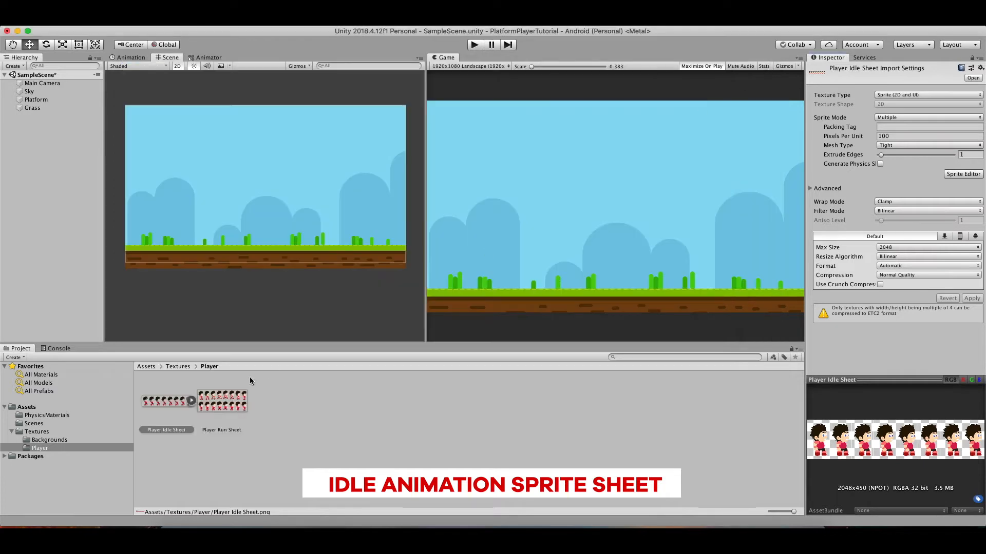
pyautogui.click(191, 400)
pyautogui.click(236, 407)
pyautogui.click(277, 406)
pyautogui.click(334, 408)
pyautogui.click(192, 401)
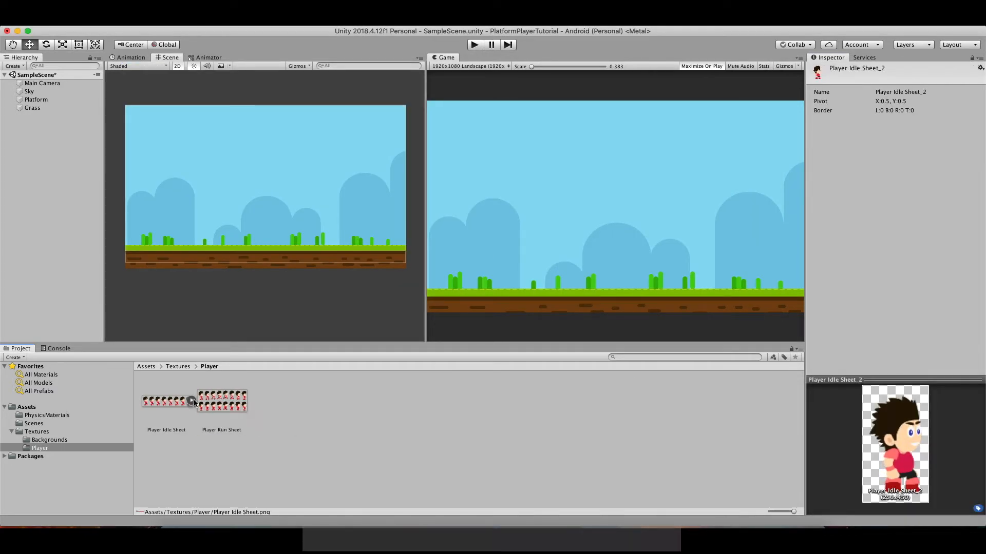
# Slice Player Run Sheet in the Sprite Editor by cell count, using 8 columns and 2 rows.
pyautogui.click(221, 401)
pyautogui.click(963, 175)
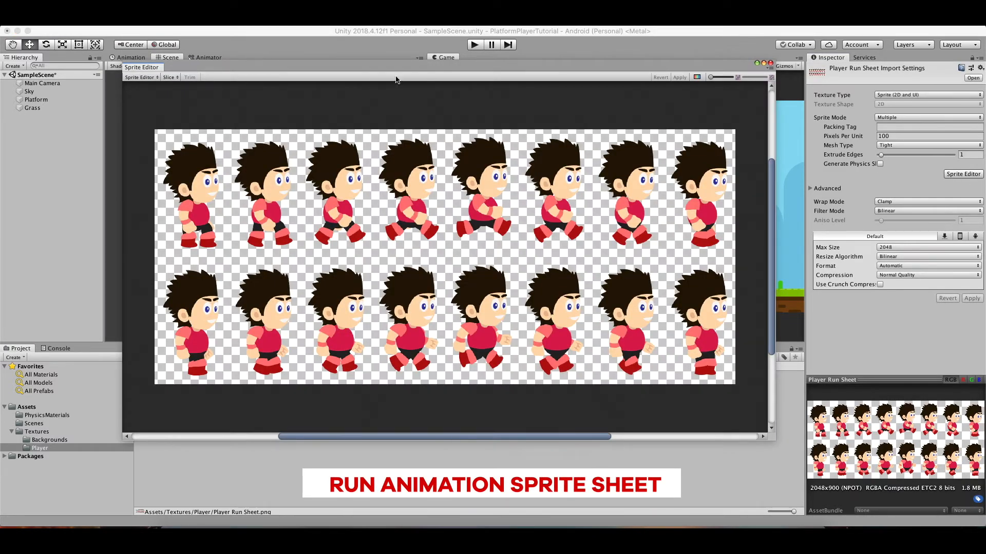
pyautogui.click(170, 78)
pyautogui.write('2')
pyautogui.click(272, 145)
# Check several of the sliced run frames, apply the slicing and close the Sprite Editor.
pyautogui.click(194, 199)
pyautogui.click(262, 204)
pyautogui.click(348, 314)
pyautogui.click(415, 323)
pyautogui.click(486, 311)
pyautogui.click(675, 78)
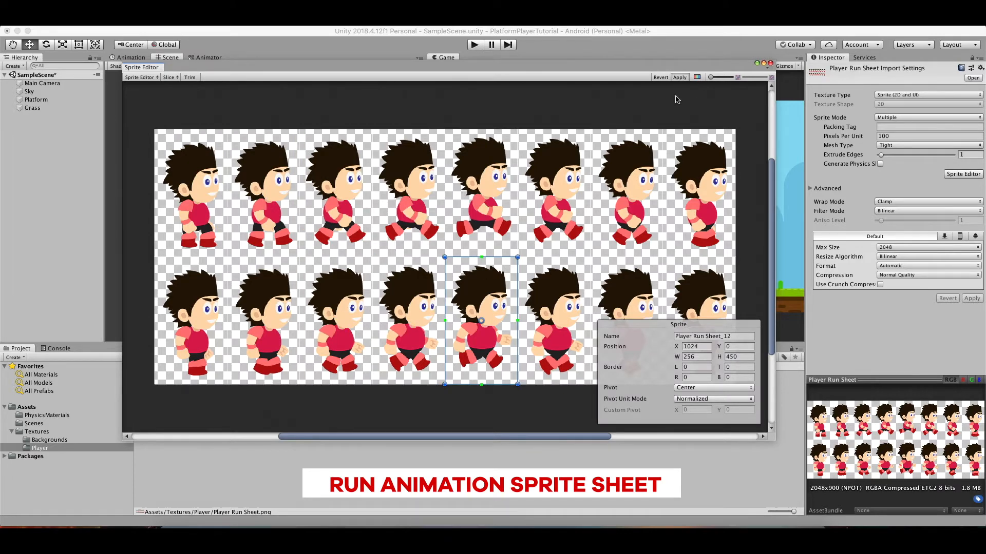
pyautogui.click(770, 62)
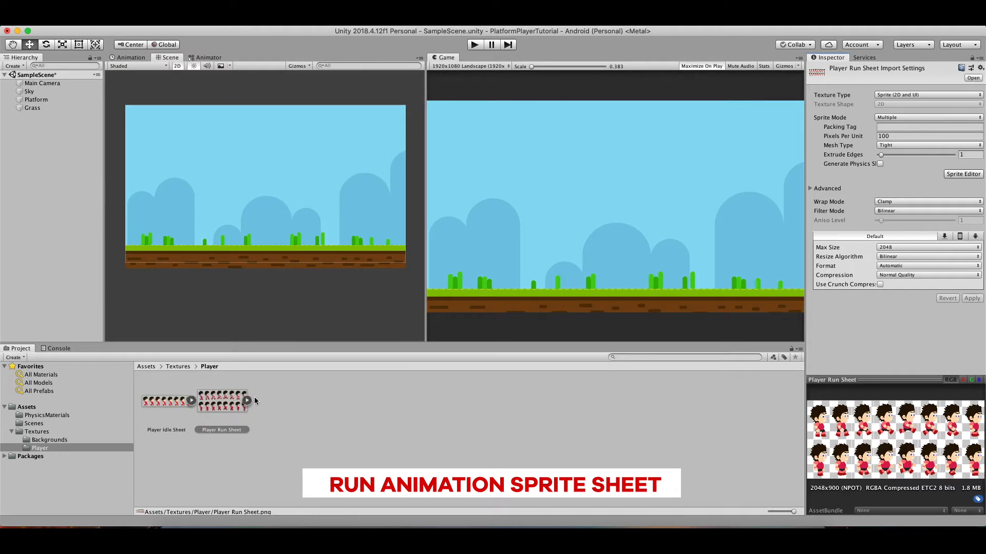
# Expand Player Run Sheet in the Player folder and examine its individual run sprites.
pyautogui.click(247, 400)
pyautogui.click(355, 403)
pyautogui.click(532, 403)
pyautogui.click(586, 405)
pyautogui.click(473, 408)
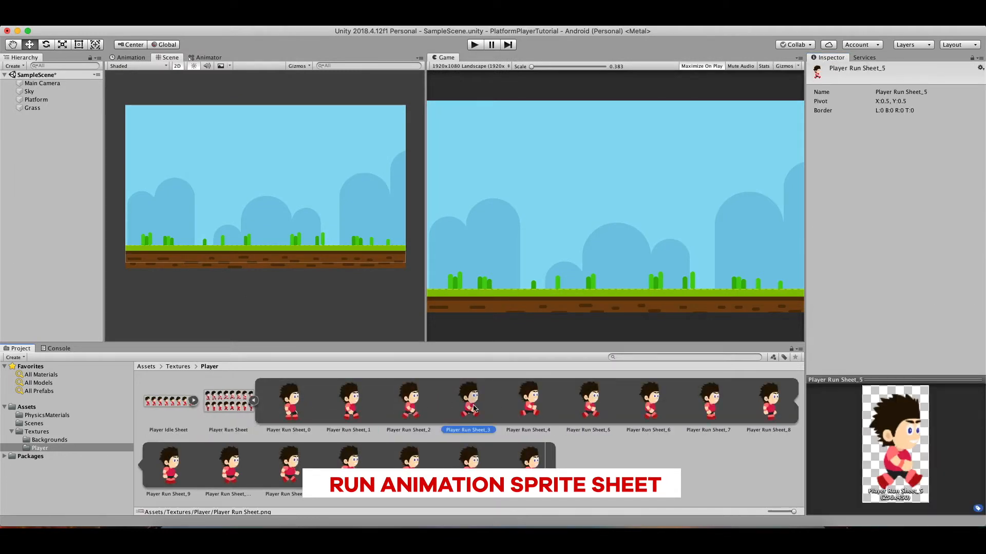
pyautogui.click(395, 451)
pyautogui.click(253, 401)
# Add the Player Idle Sheet_0 sprite to the scene and rename the object Player.
pyautogui.click(191, 401)
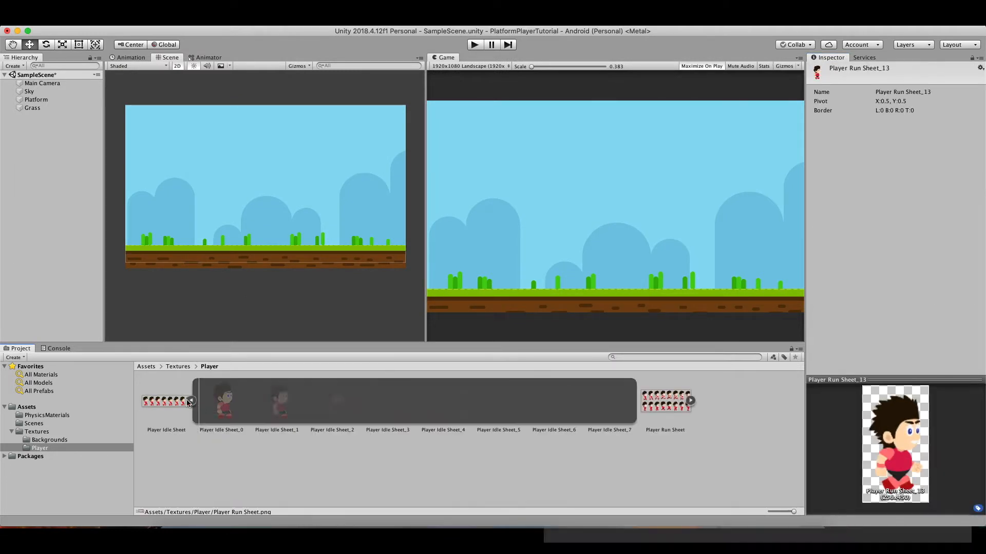
pyautogui.moveTo(222, 403); pyautogui.dragTo(48, 238)
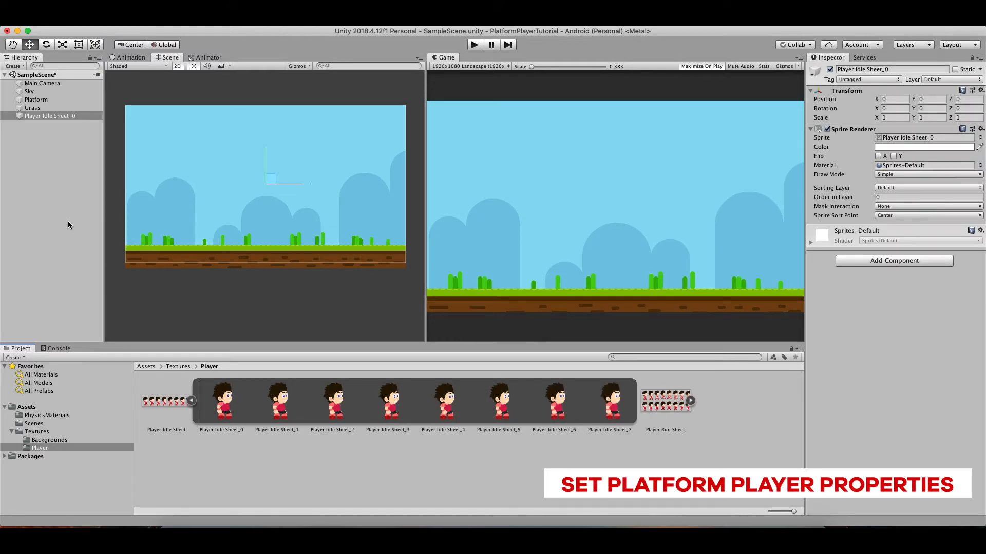
pyautogui.click(52, 117)
pyautogui.click(53, 117)
pyautogui.write('Player')
pyautogui.press('Return')
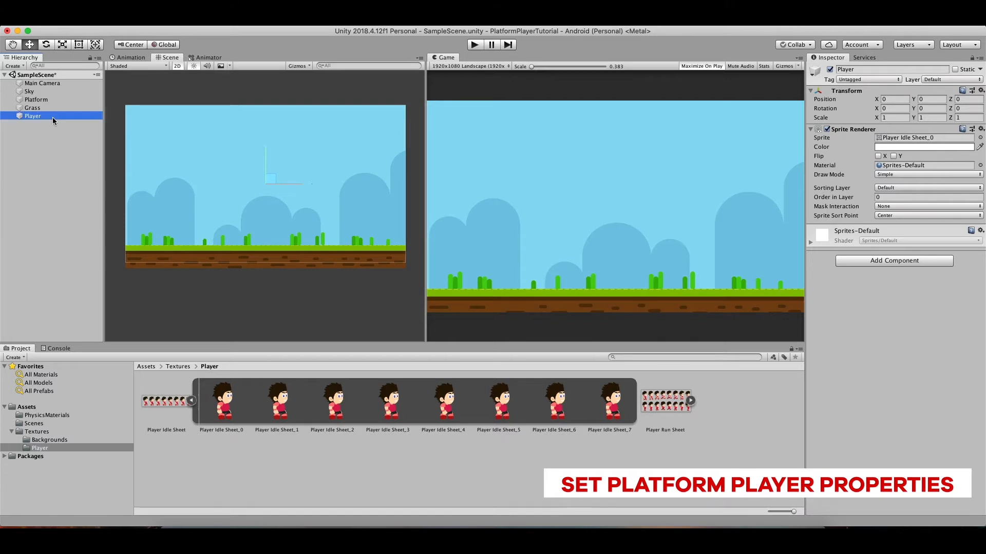
# Put the Player object on the Foreground sorting layer and lower it to Y position -2.1.
pyautogui.click(906, 187)
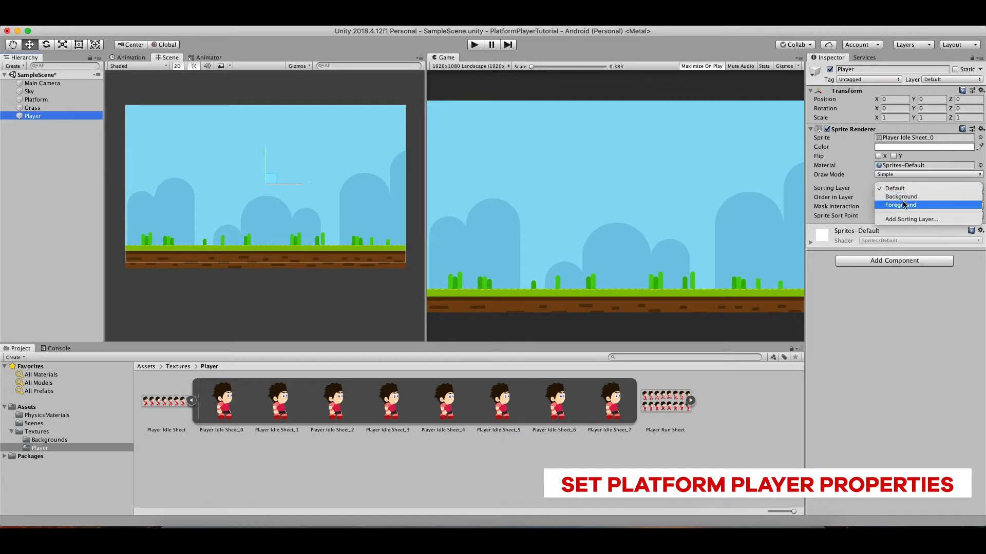
pyautogui.click(904, 205)
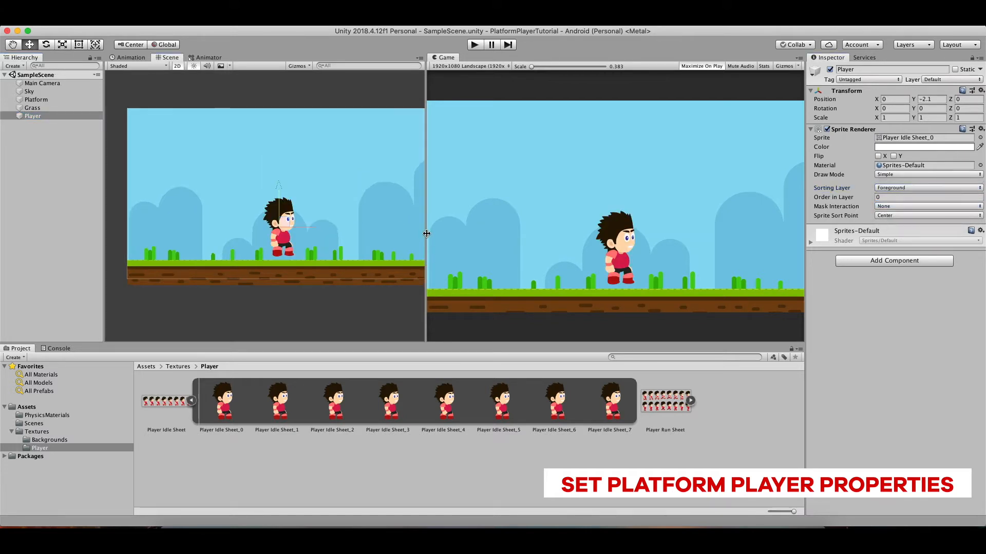
pyautogui.moveTo(429, 235); pyautogui.dragTo(485, 236)
pyautogui.scroll(3, 383, 234)
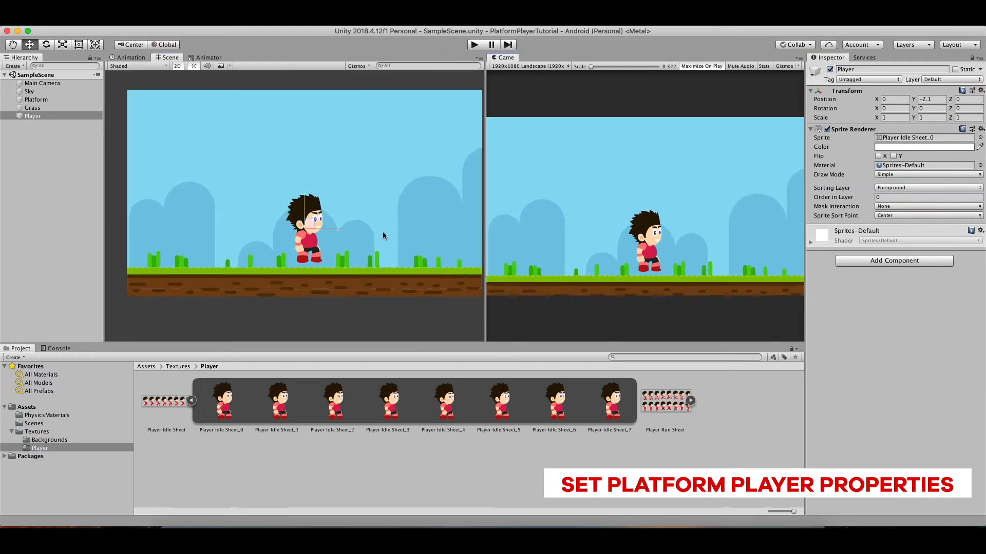
pyautogui.moveTo(388, 234); pyautogui.dragTo(418, 238, button='middle')
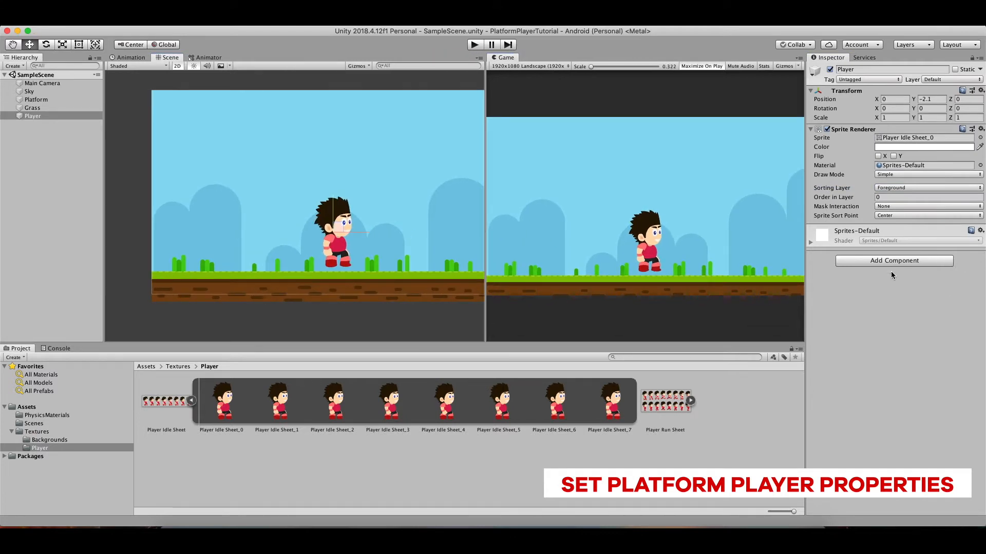
# Tag the Player object as Player and add a Capsule Collider 2D component to it.
pyautogui.click(875, 80)
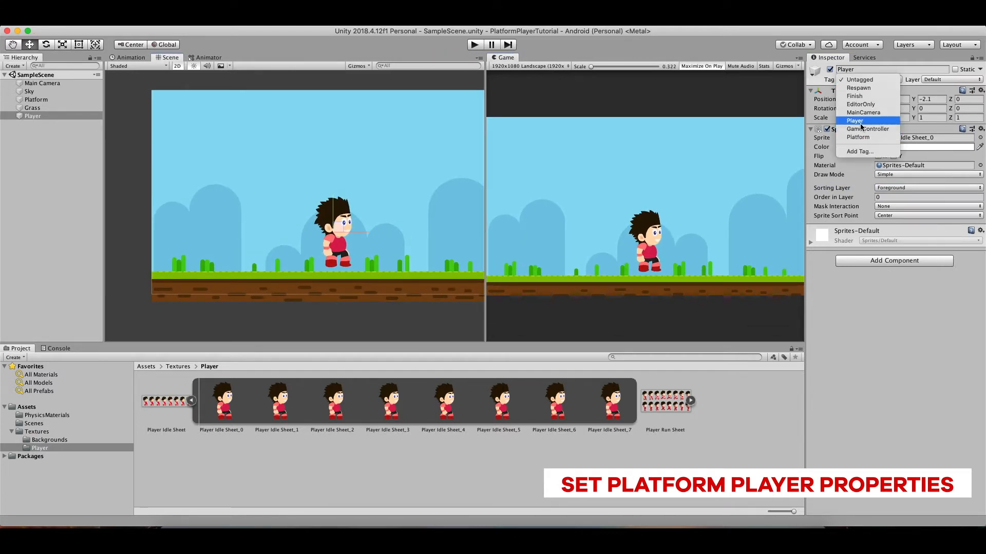
pyautogui.click(858, 121)
pyautogui.click(894, 261)
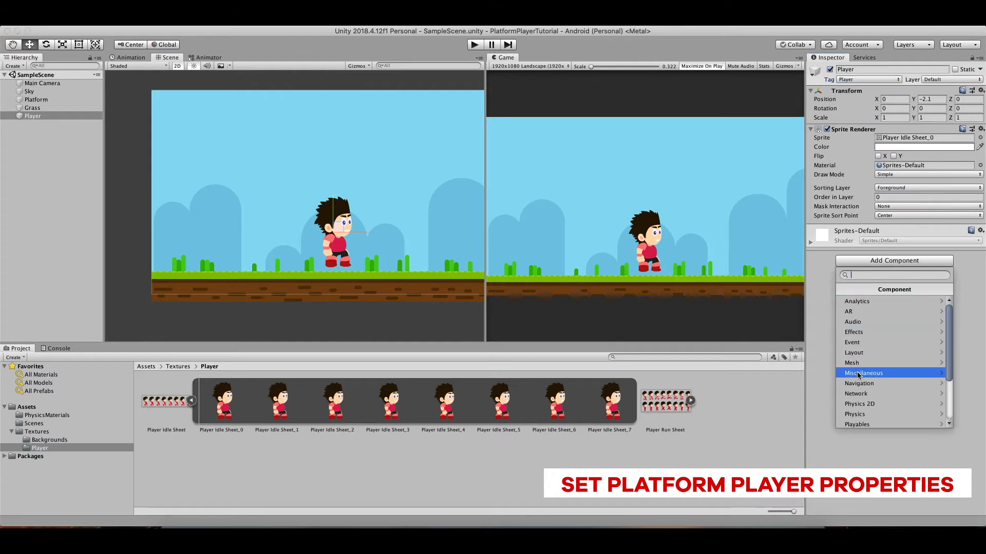
pyautogui.click(860, 404)
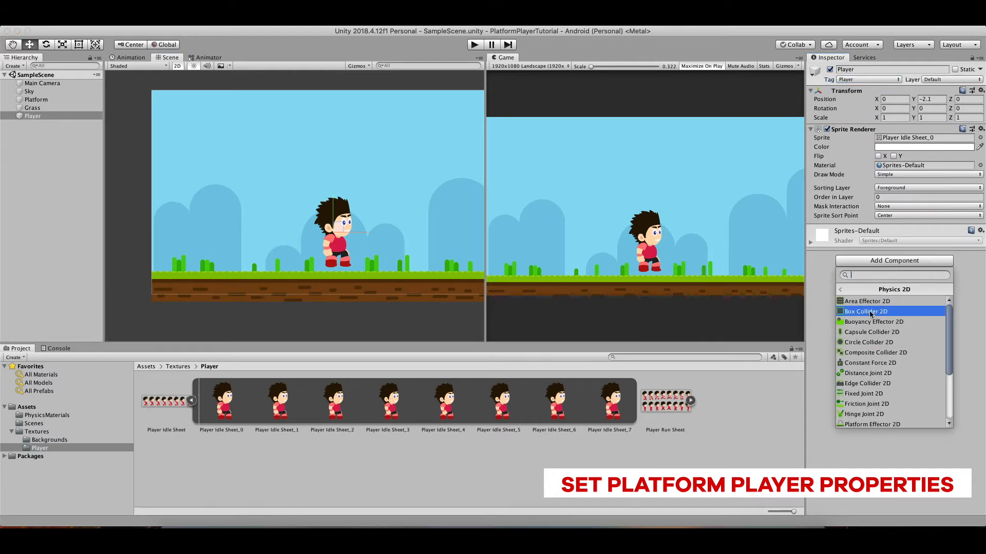
pyautogui.click(862, 332)
pyautogui.scroll(2, 285, 227)
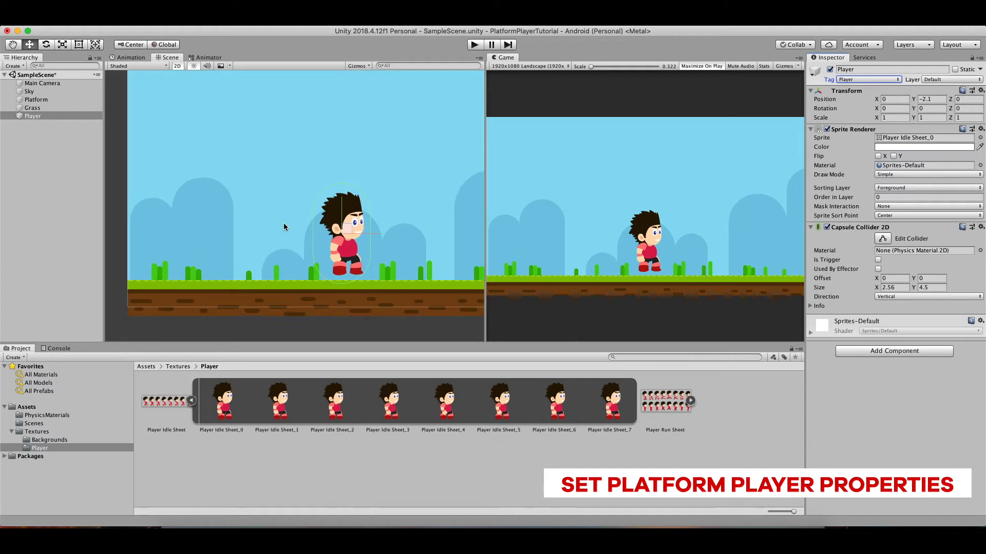
# Set the Player's capsule collider to an X size of 1 and an X offset of 0.1.
pyautogui.click(901, 289)
pyautogui.write('1')
pyautogui.click(902, 279)
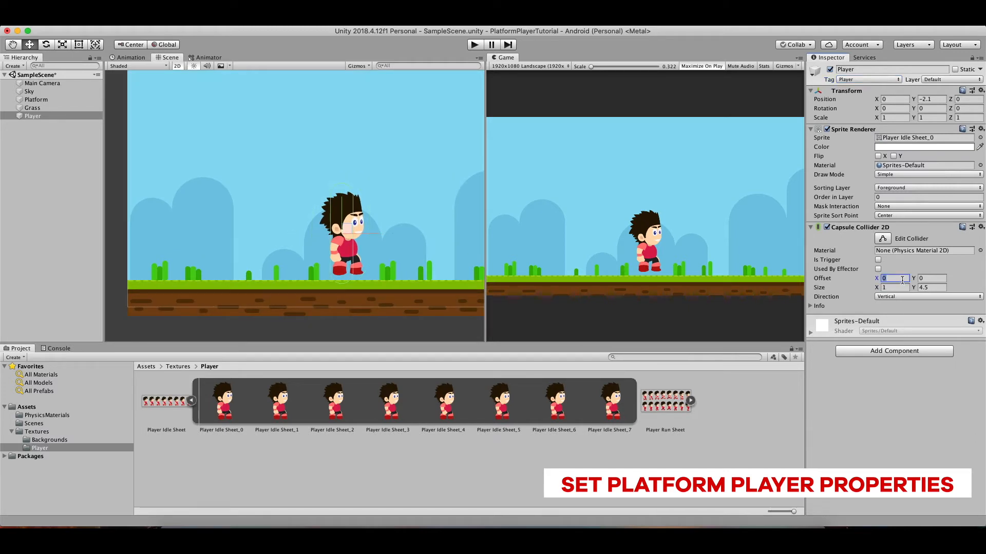
pyautogui.write('.1')
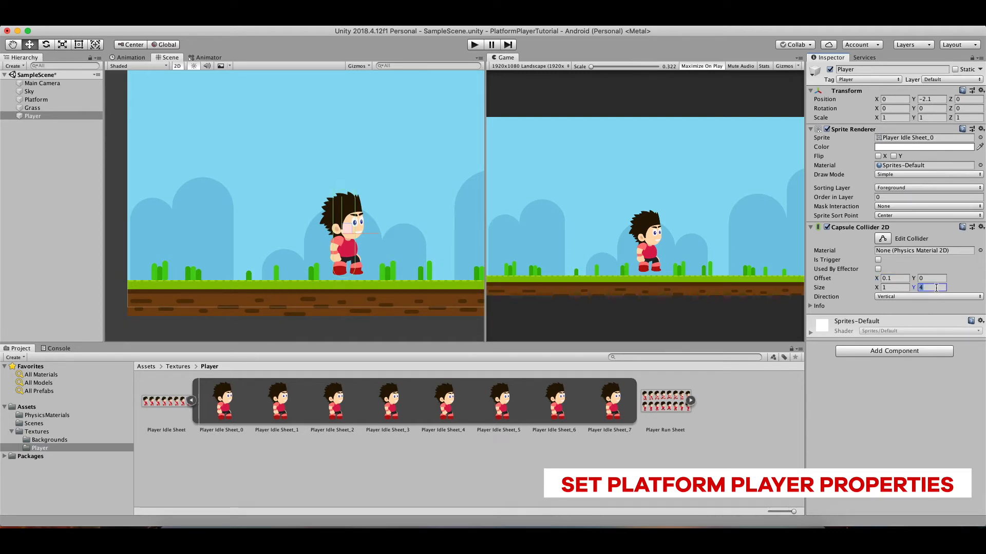
# Set the capsule collider's Y size to 3.8 and add a Rigidbody 2D component to the Player.
pyautogui.write('3.8')
pyautogui.click(891, 352)
pyautogui.write('rigidbody 2d')
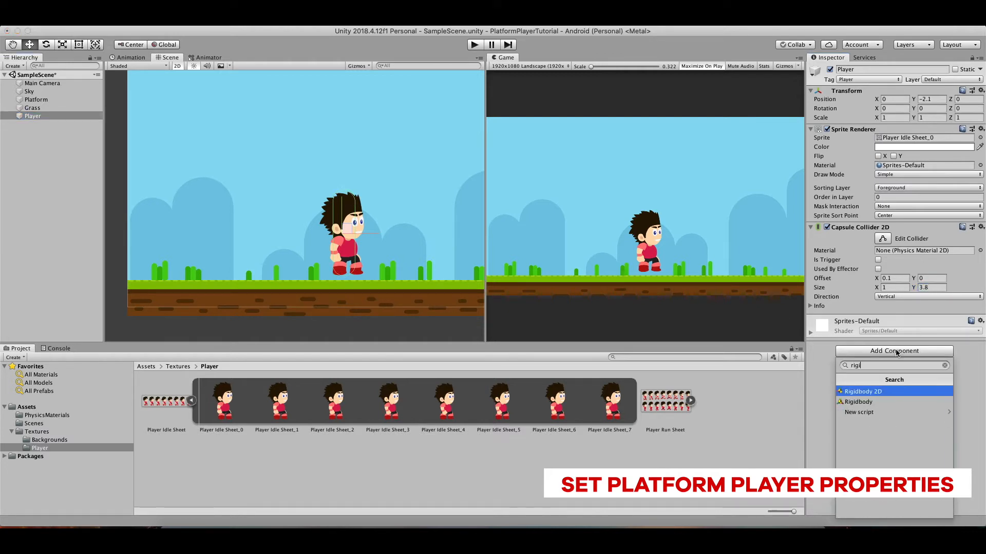
pyautogui.press('Return')
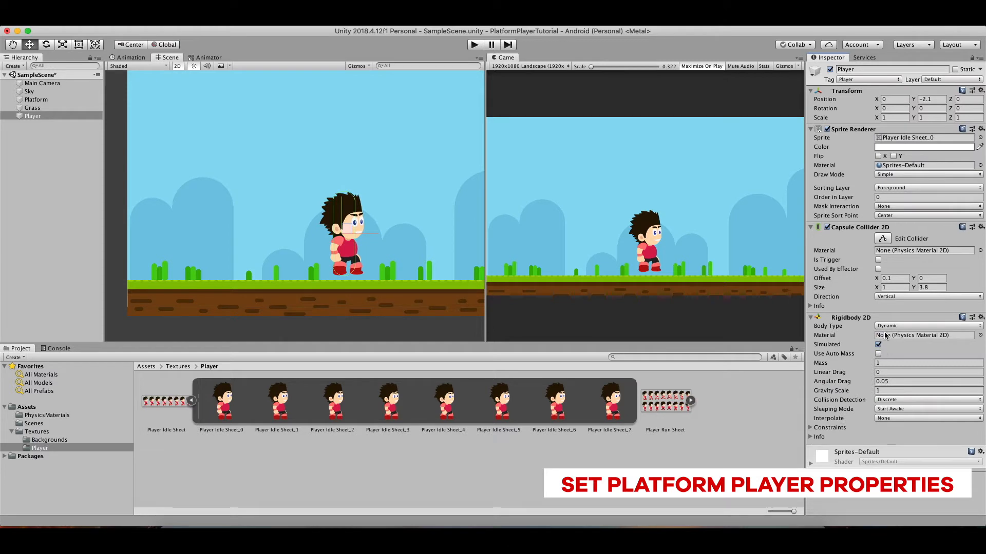
# Set the Player's Rigidbody 2D angular drag to 0 and gravity scale to 3.
pyautogui.click(897, 384)
pyautogui.write('0')
pyautogui.press('Tab')
pyautogui.write('3')
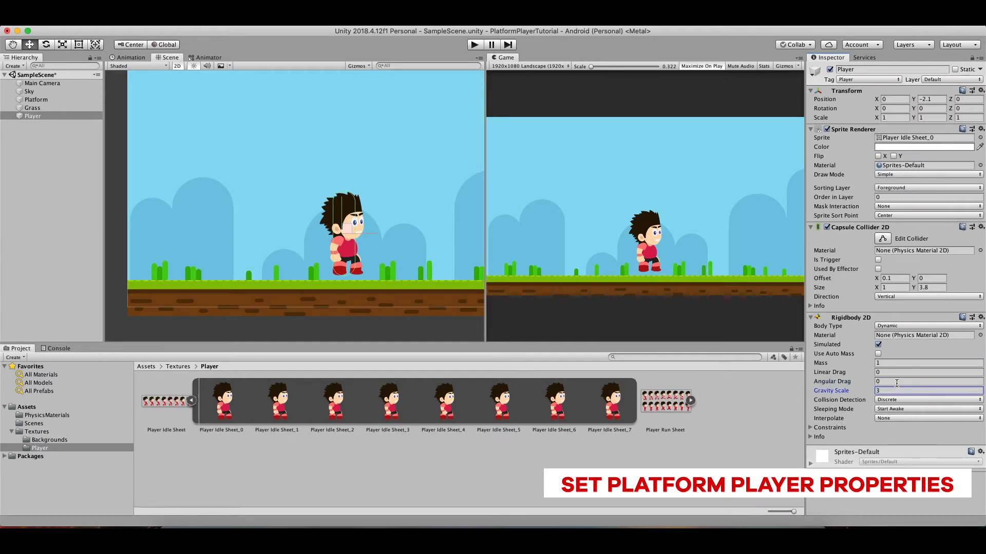
# Set the rigidbody's collision detection to Continuous and interpolation to Interpolate, and freeze its Z rotation.
pyautogui.click(895, 399)
pyautogui.click(896, 408)
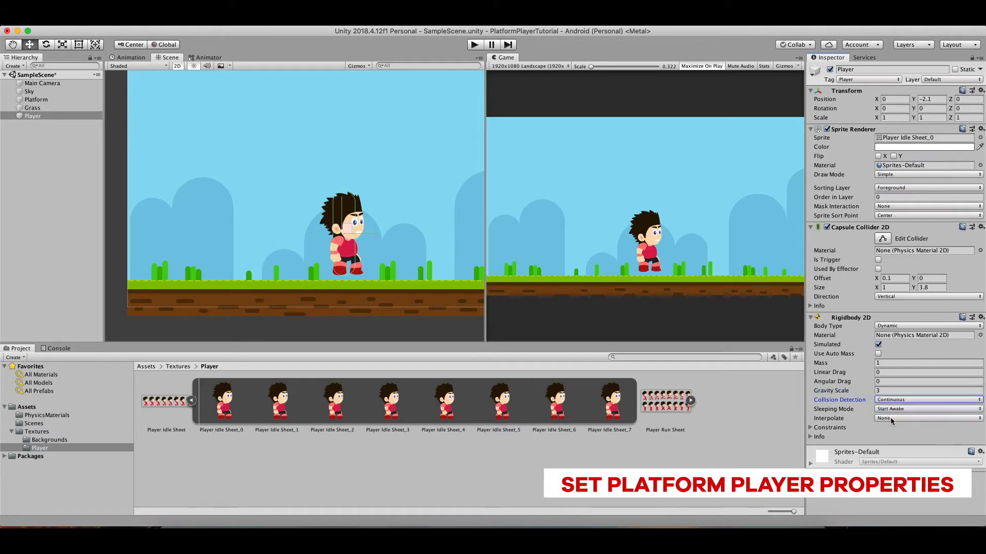
pyautogui.click(893, 418)
pyautogui.click(894, 428)
pyautogui.click(824, 428)
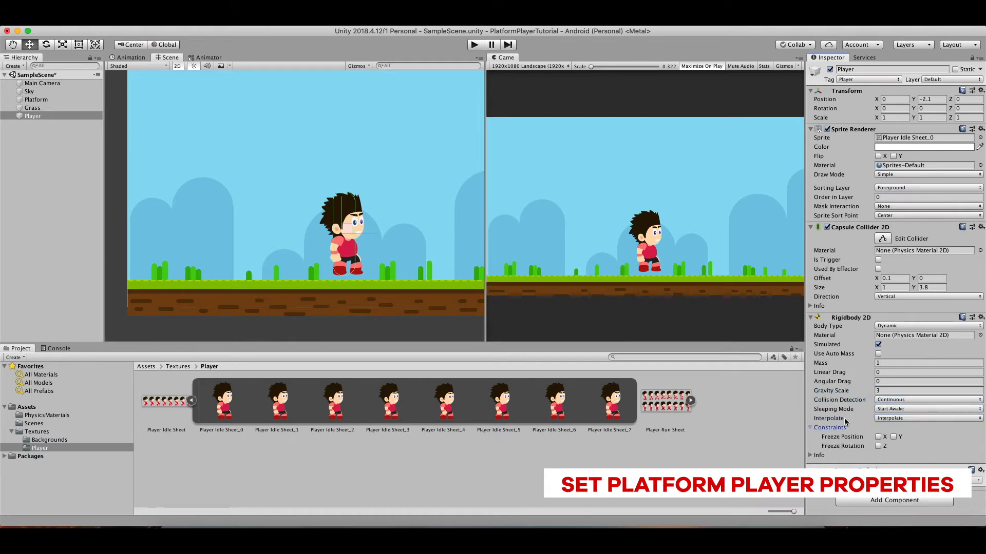
pyautogui.click(878, 446)
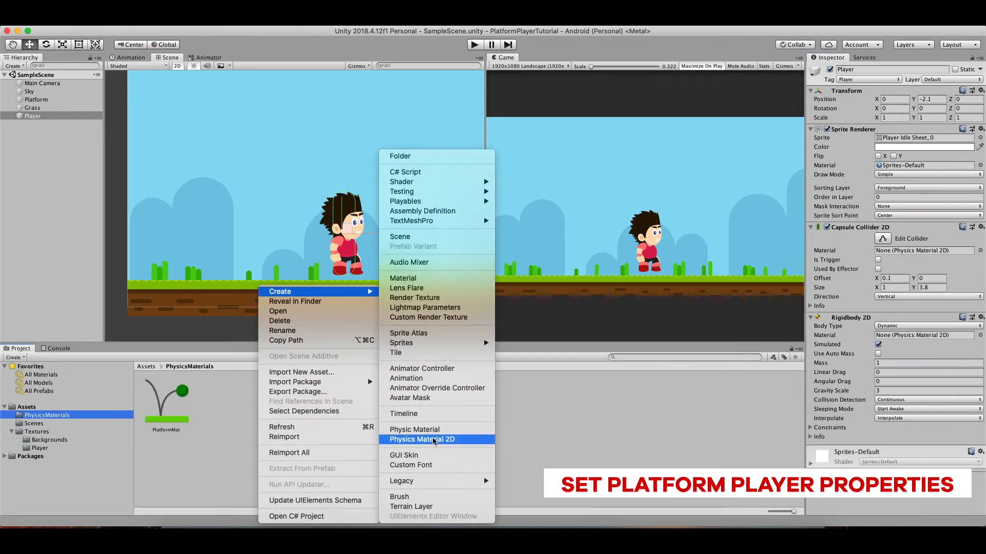
# Create a Physics Material 2D named PlayerMat in the PhysicsMaterials folder and set its friction to 0.2.
pyautogui.click(435, 441)
pyautogui.write('PlayerMat')
pyautogui.press('Return')
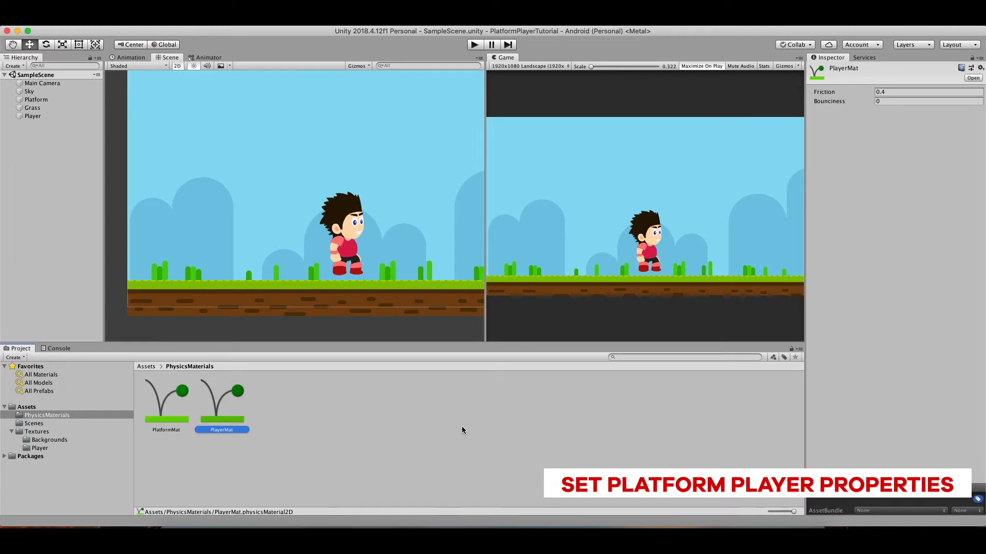
pyautogui.click(897, 91)
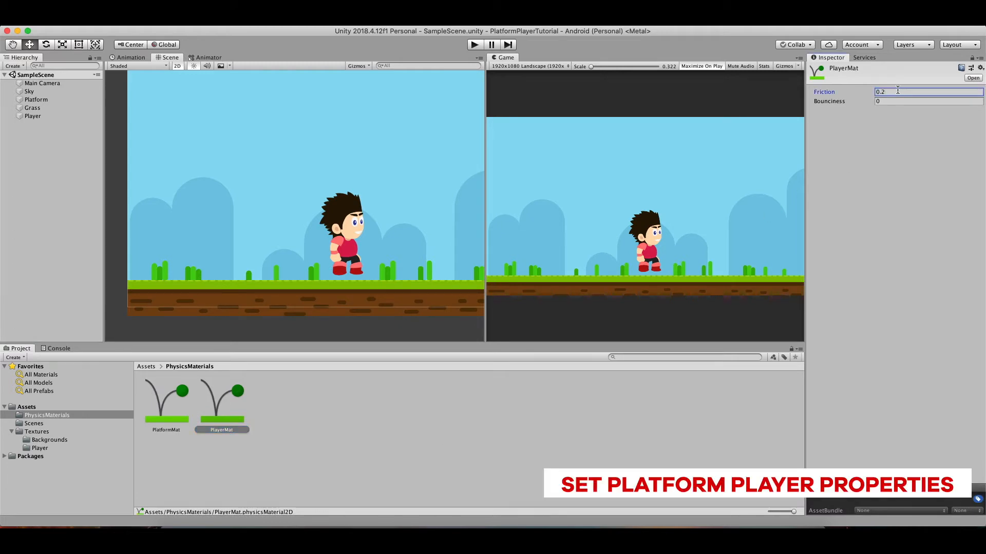
# Assign PlayerMat as the material of both the Player's Capsule Collider 2D and Rigidbody 2D.
pyautogui.click(79, 117)
pyautogui.moveTo(221, 405); pyautogui.dragTo(919, 250)
pyautogui.moveTo(221, 408); pyautogui.dragTo(917, 336)
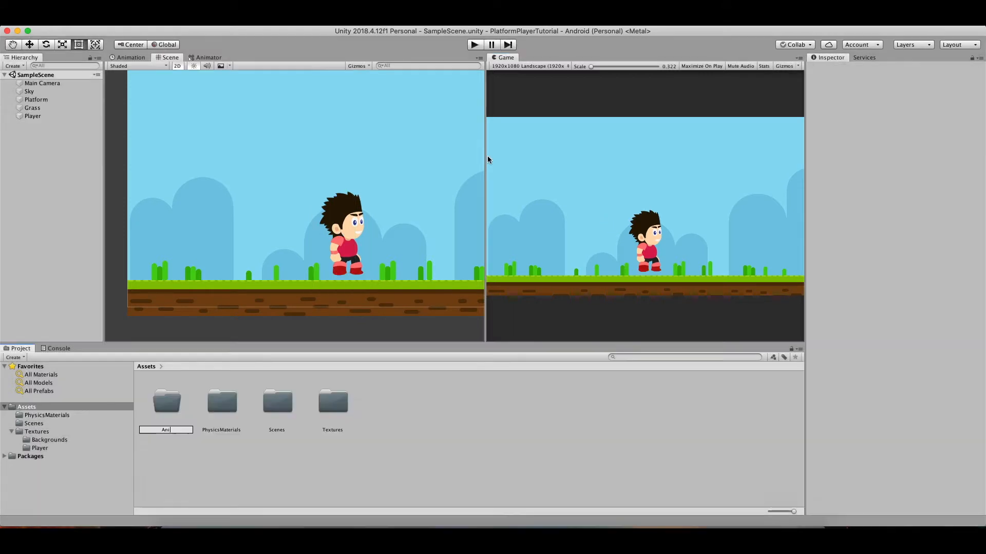
# Name the new Assets folder Animations and create an Animator Controller named PlayerAC inside it.
pyautogui.press('Return')
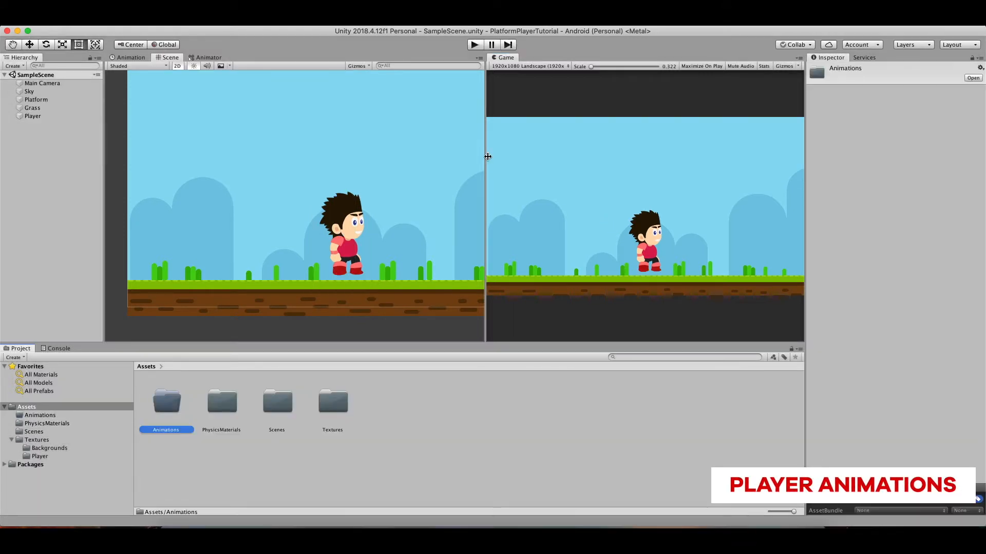
pyautogui.doubleClick(157, 398)
pyautogui.rightClick(208, 433)
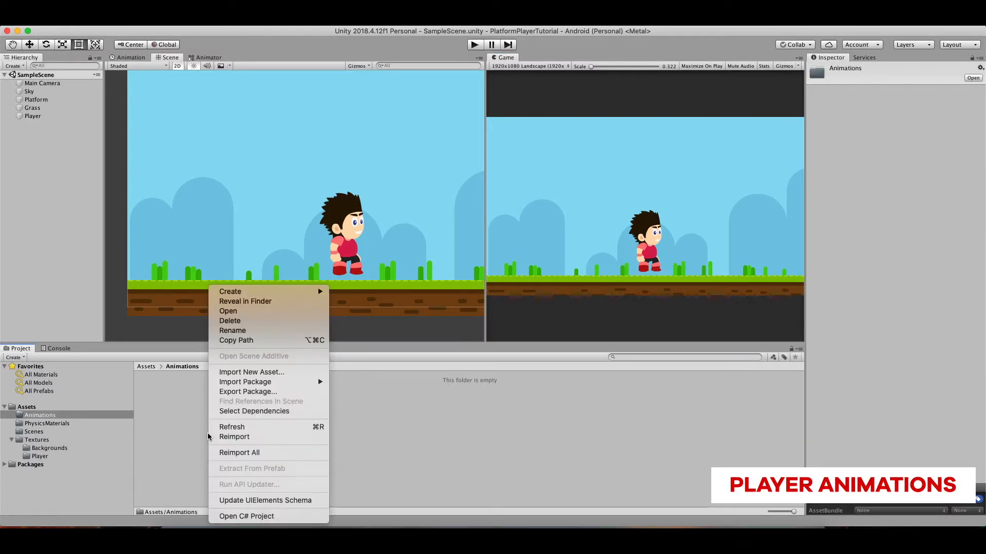
pyautogui.moveTo(254, 296)
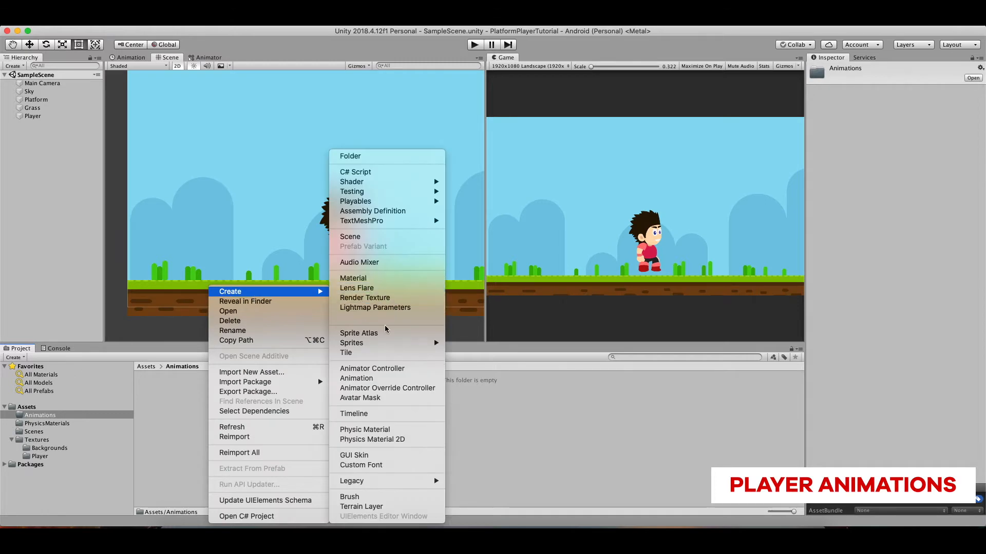
pyautogui.click(383, 369)
pyautogui.write('PlayerAC')
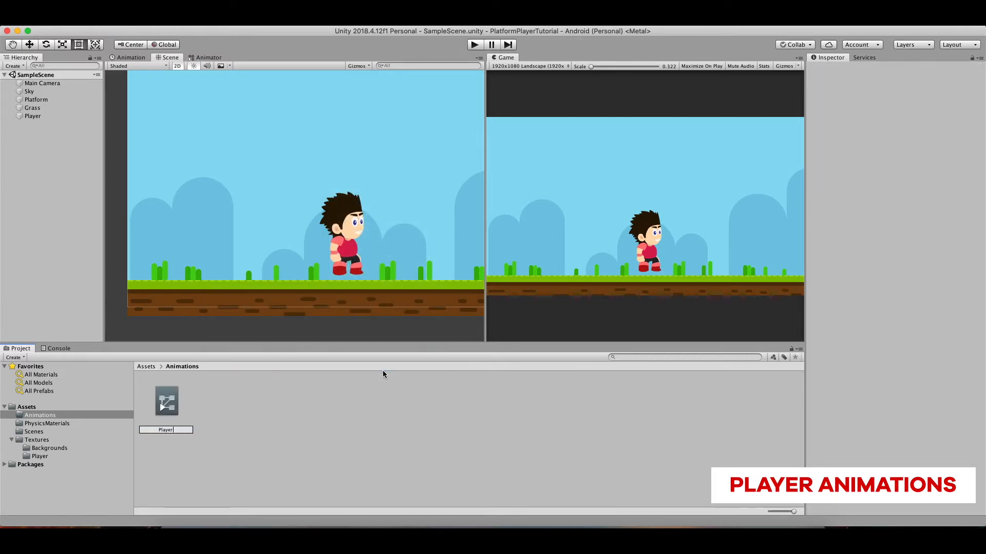
pyautogui.press('Return')
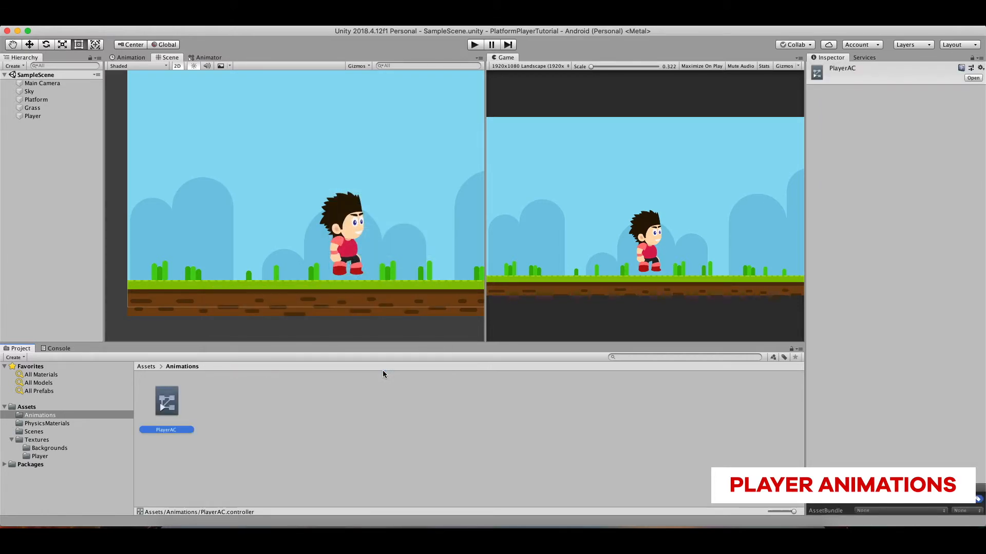
# Add an Animator component to the Player and assign PlayerAC as its controller.
pyautogui.click(34, 116)
pyautogui.click(894, 475)
pyautogui.write('anim')
pyautogui.press('Down')
pyautogui.press('Return')
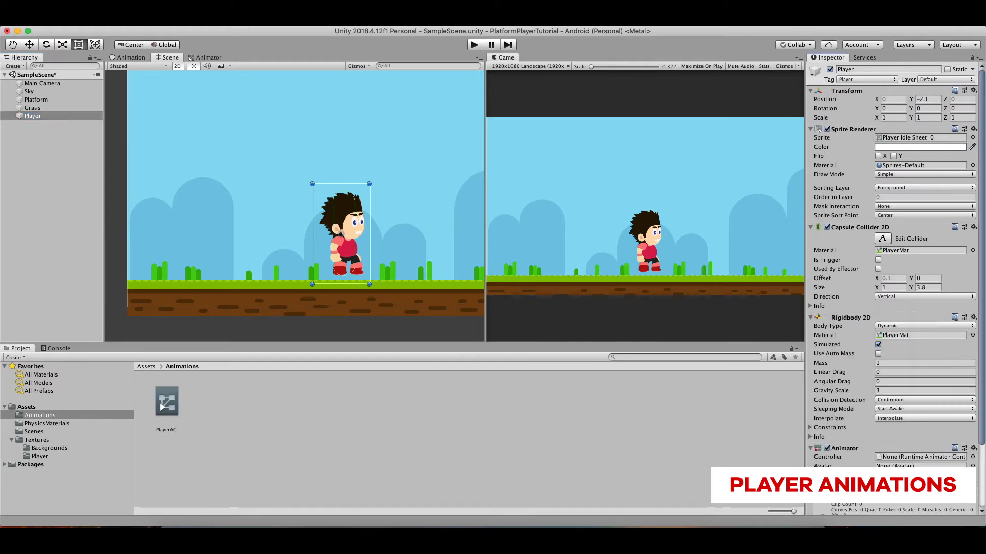
pyautogui.moveTo(167, 402); pyautogui.dragTo(914, 380)
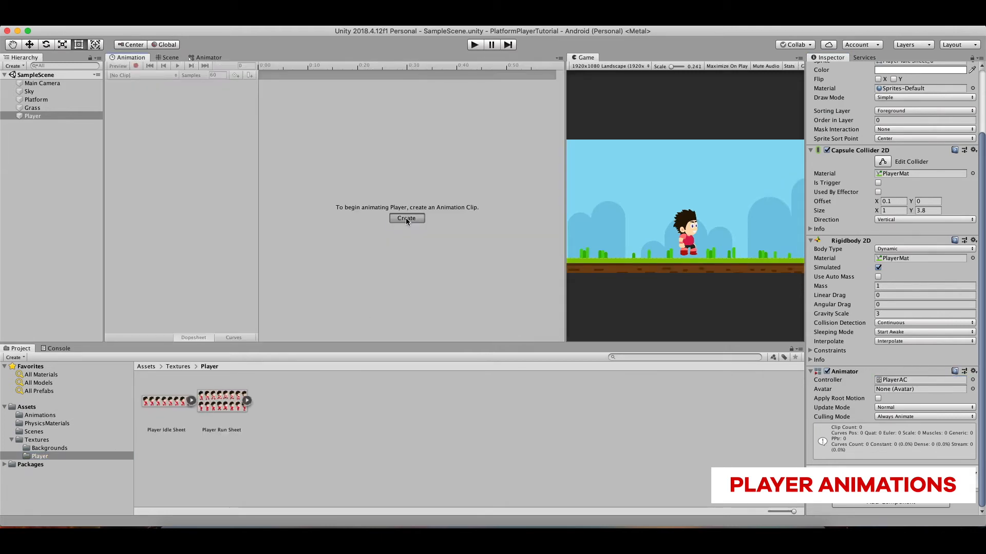
# Create an animation clip for the Player named PlayerIdleAnim, saved in the Animations folder.
pyautogui.click(406, 217)
pyautogui.click(447, 198)
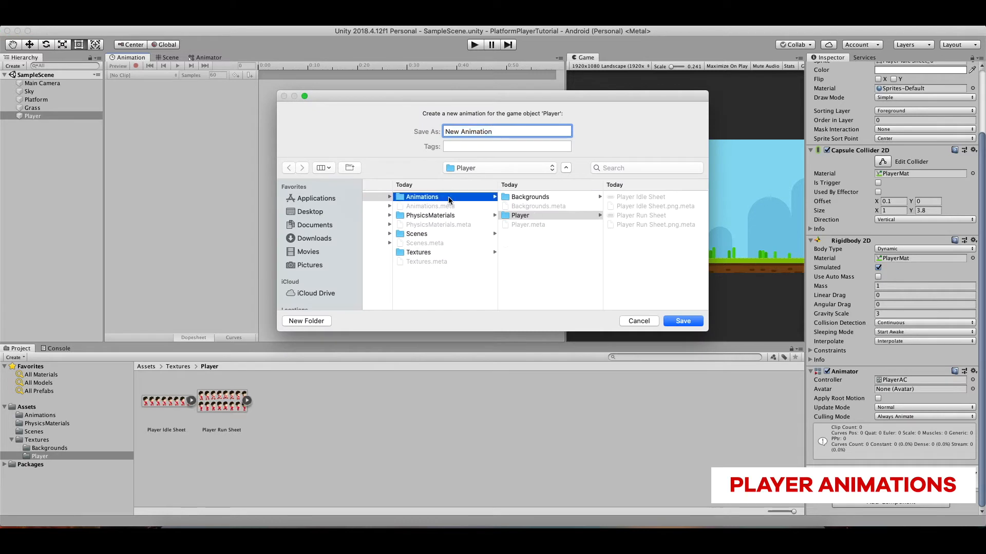
pyautogui.click(509, 131)
pyautogui.press('super+a')
pyautogui.write('Player')
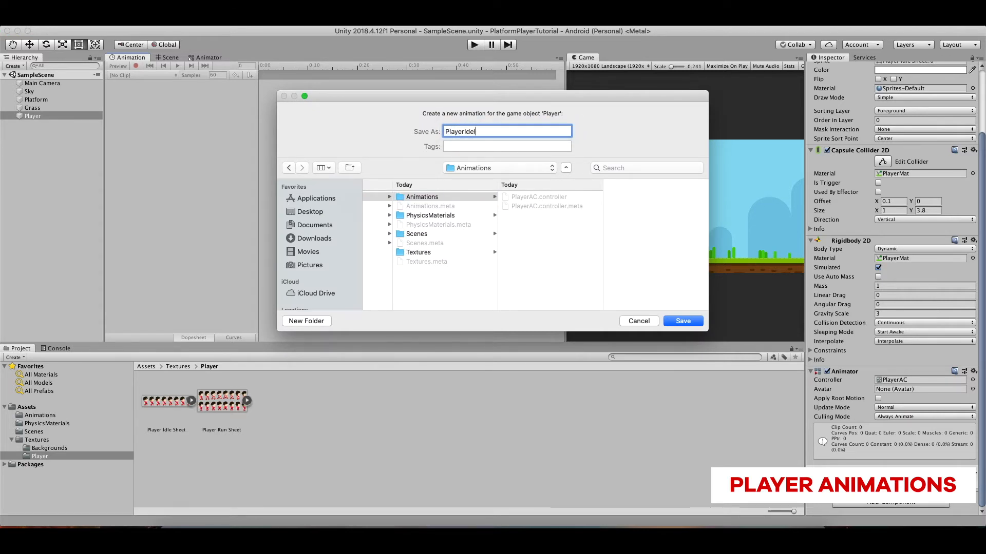
pyautogui.write('IdleAnim')
pyautogui.press('Return')
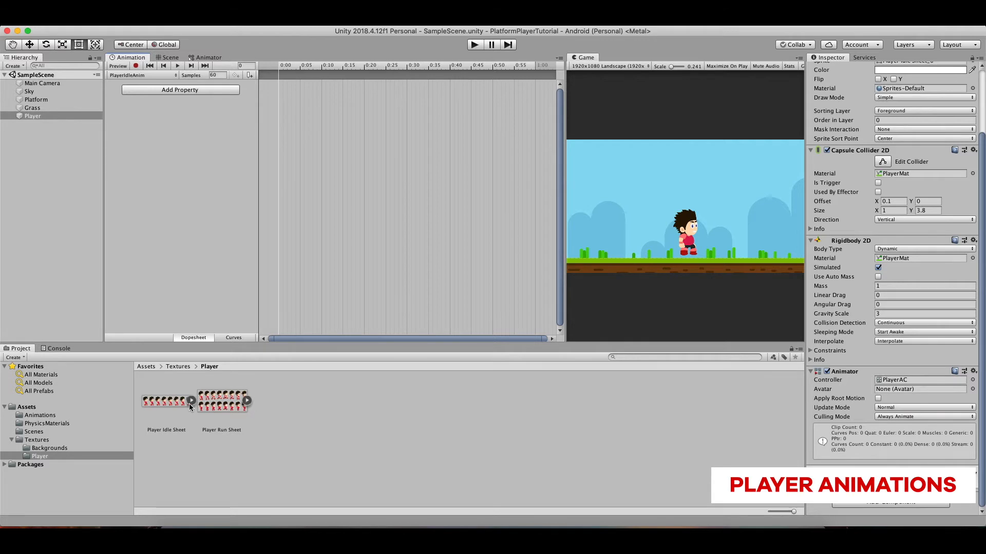
# Add all eight Player Idle Sheet sprites to PlayerIdleAnim from frame 0 and preview the clip in an enlarged Game view.
pyautogui.click(191, 400)
pyautogui.click(224, 403)
pyautogui.keyDown('shift'); pyautogui.click(603, 408); pyautogui.keyUp('shift')
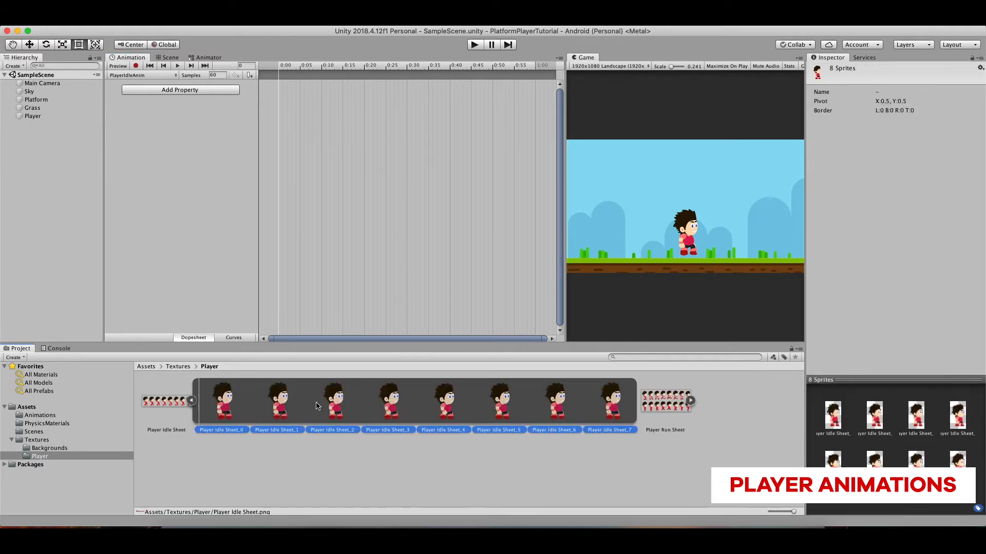
pyautogui.moveTo(232, 411); pyautogui.dragTo(282, 103)
pyautogui.click(178, 66)
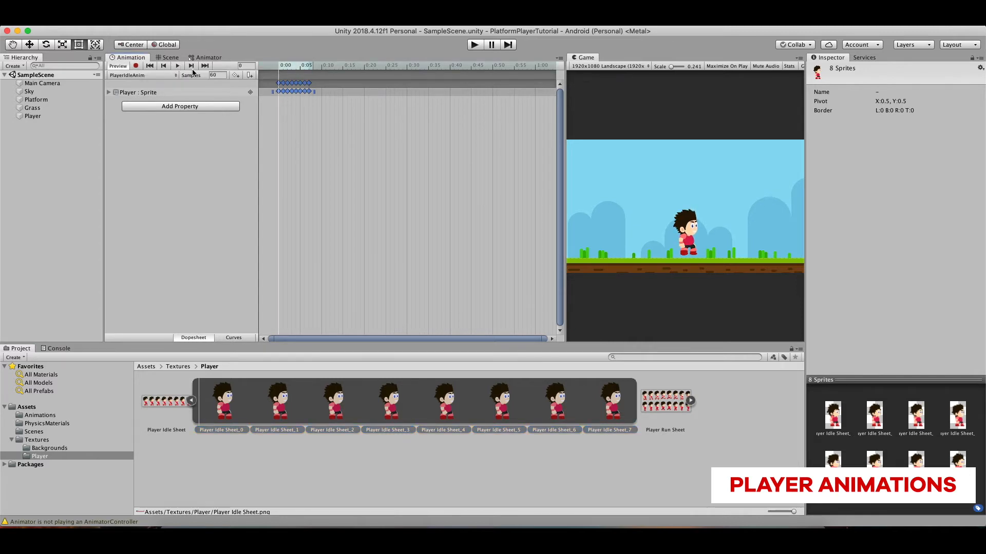
pyautogui.moveTo(565, 178); pyautogui.dragTo(457, 201)
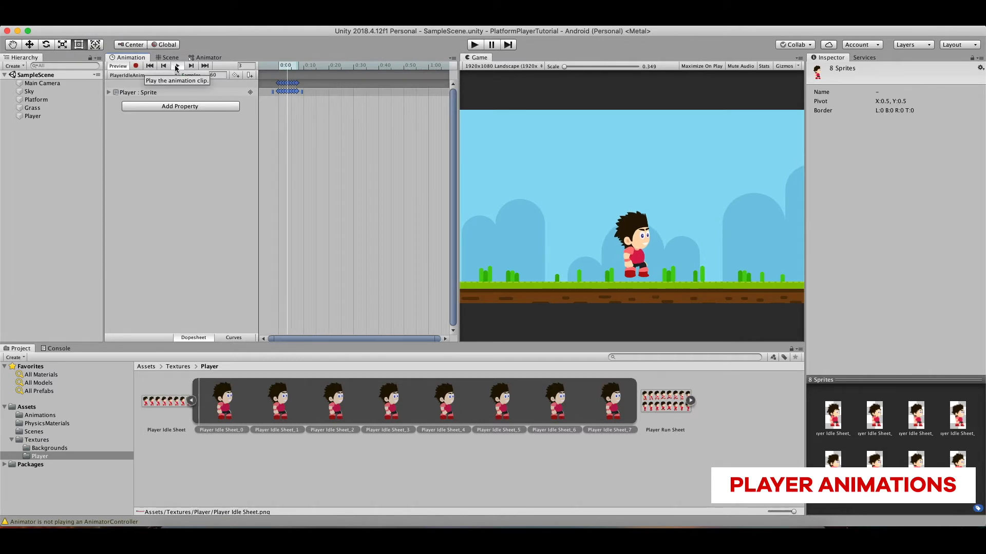
# Set PlayerIdleAnim's sample rate to 10 and preview the playback.
pyautogui.click(218, 75)
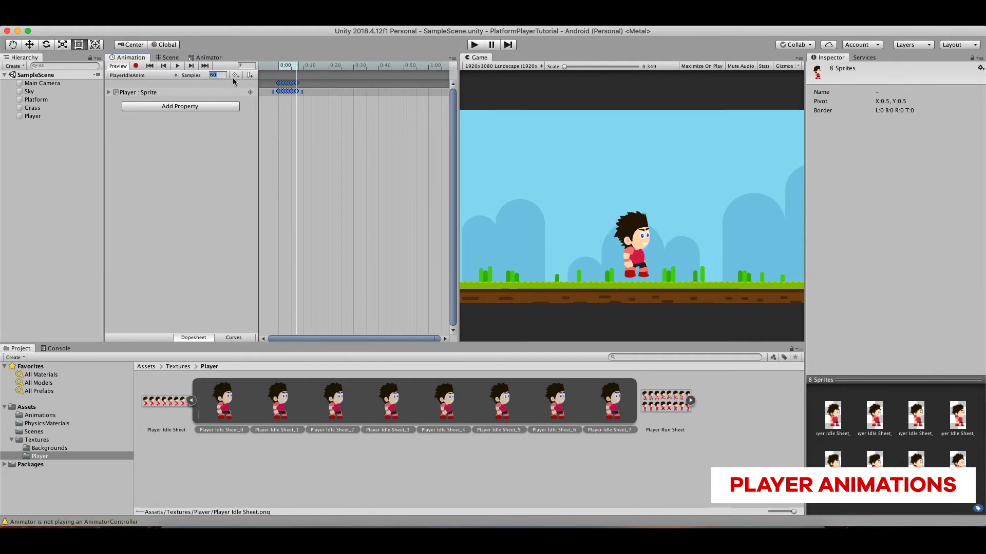
pyautogui.press('Return')
pyautogui.click(178, 67)
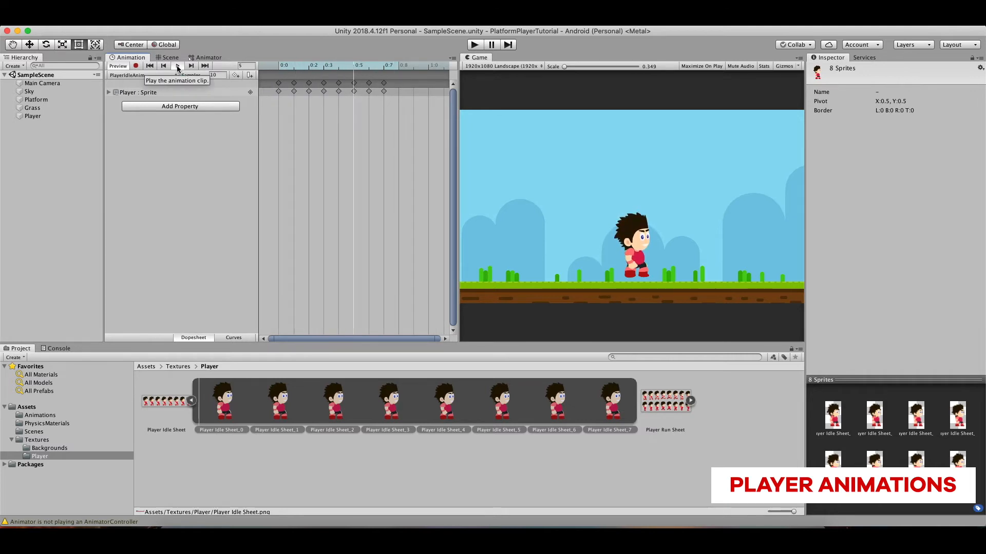
pyautogui.click(178, 67)
# Try a sample rate of 15 for PlayerIdleAnim and preview the playback.
pyautogui.click(218, 75)
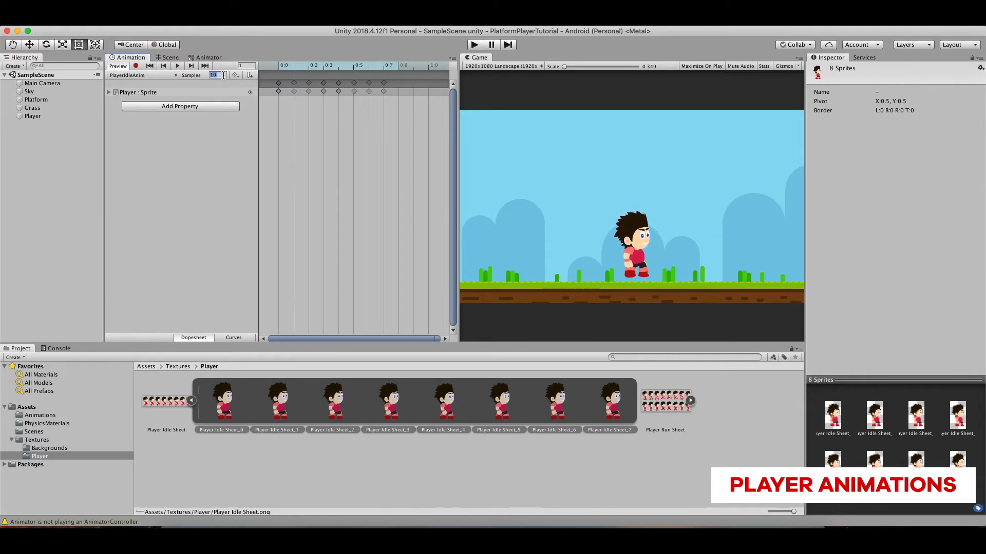
pyautogui.press('Return')
pyautogui.click(178, 67)
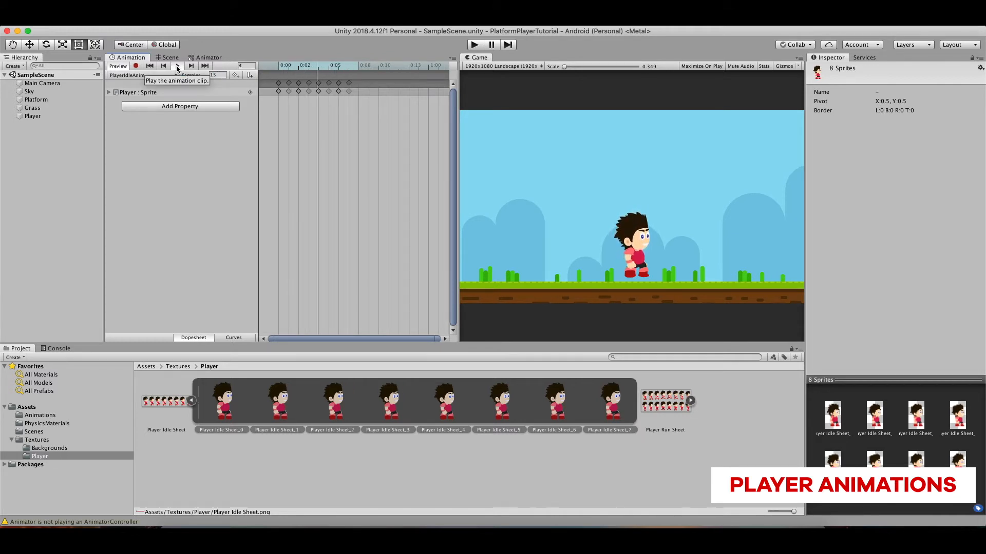
pyautogui.click(177, 66)
# Return PlayerIdleAnim's sample rate to 10 and play the clip to check its speed.
pyautogui.click(215, 75)
pyautogui.write('1')
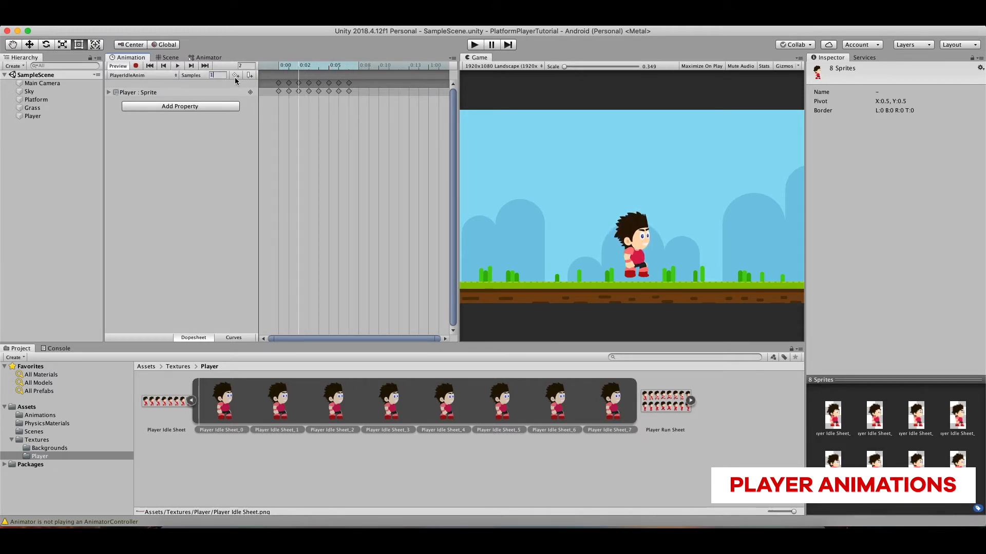
pyautogui.write('0')
pyautogui.press('Return')
pyautogui.press('space')
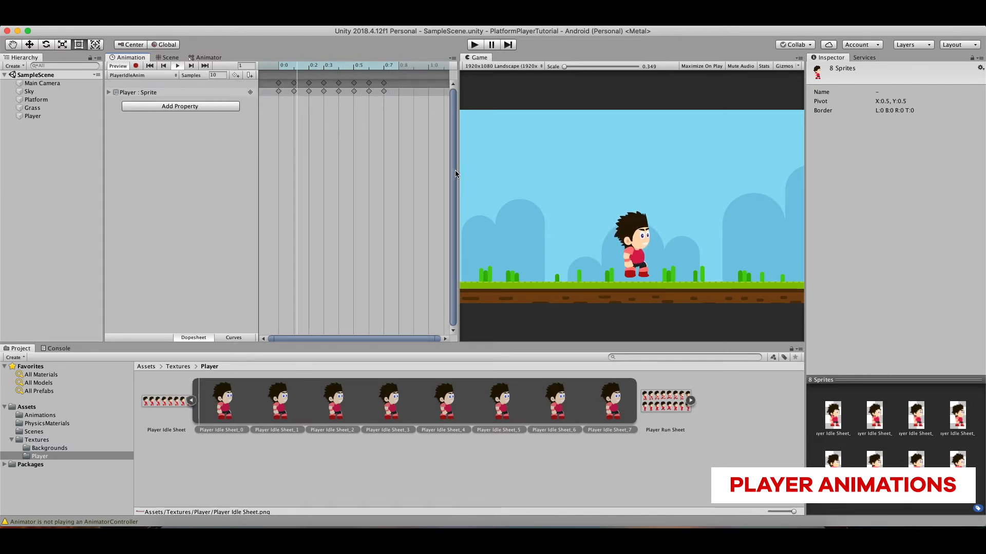
pyautogui.click(178, 66)
# Create a second animation clip for the Player named PlayerWalkAnim in the Animations folder.
pyautogui.click(143, 75)
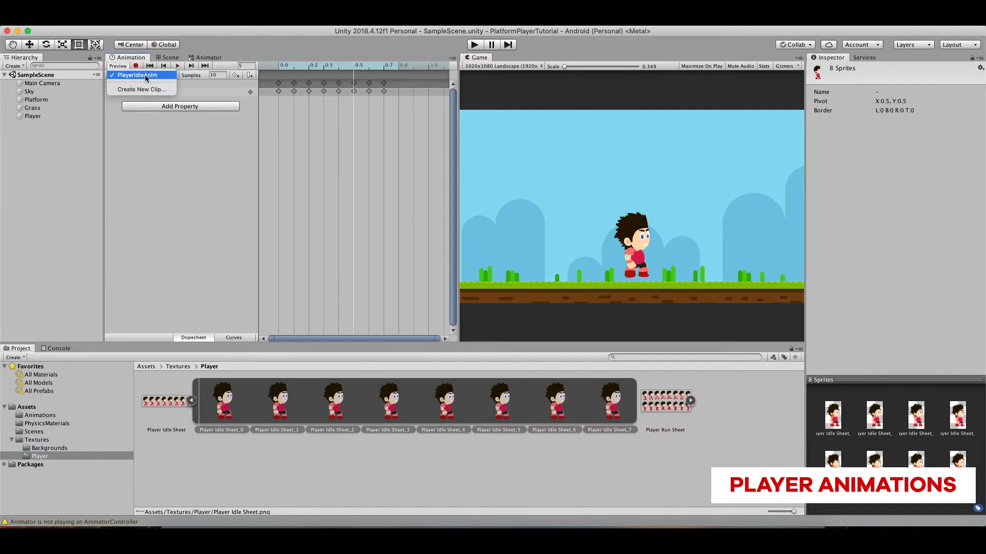
pyautogui.click(385, 169)
pyautogui.write('PlayerWalkAnim')
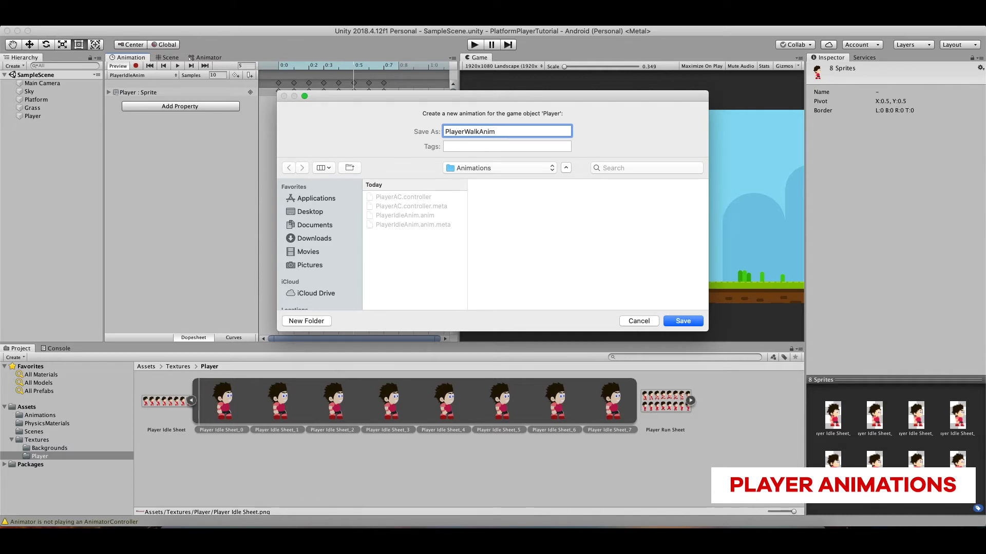
pyautogui.press('Return')
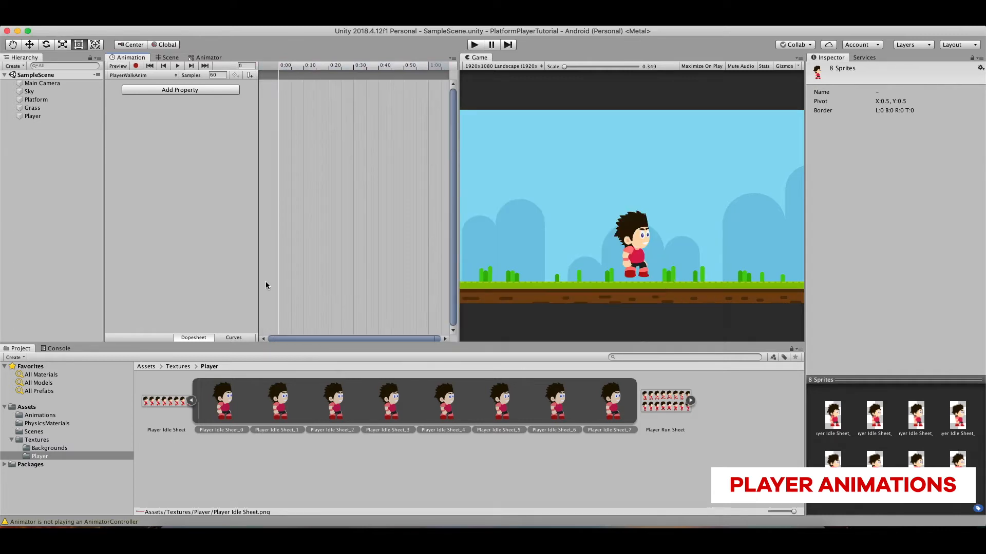
# Add all 16 Player Run Sheet sprites to the PlayerWalkAnim timeline, starting at frame 0.
pyautogui.click(192, 401)
pyautogui.click(251, 402)
pyautogui.click(290, 403)
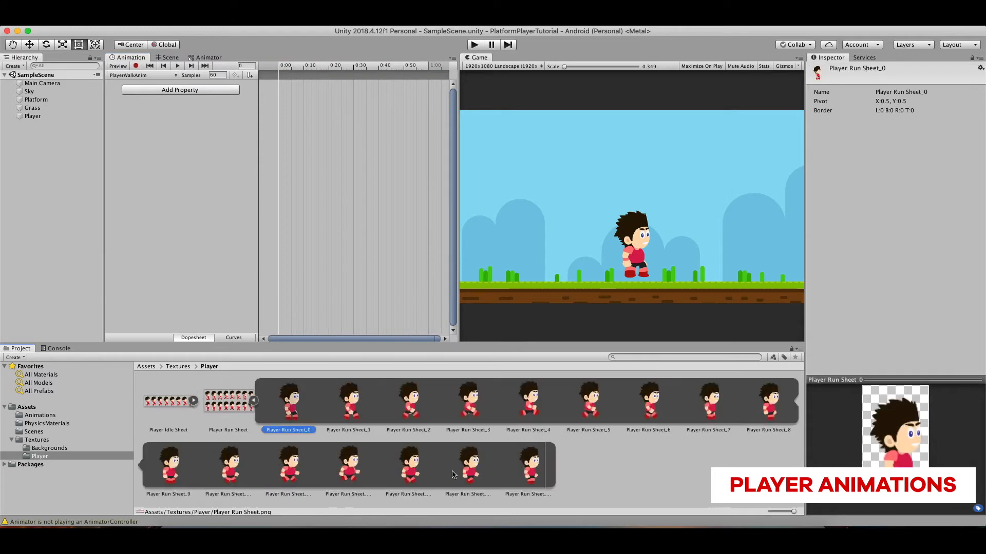
pyautogui.keyDown('shift'); pyautogui.click(513, 473); pyautogui.keyUp('shift')
pyautogui.moveTo(508, 472); pyautogui.dragTo(278, 97)
# Set PlayerWalkAnim's sample rate to 15 and preview the playback.
pyautogui.click(223, 75)
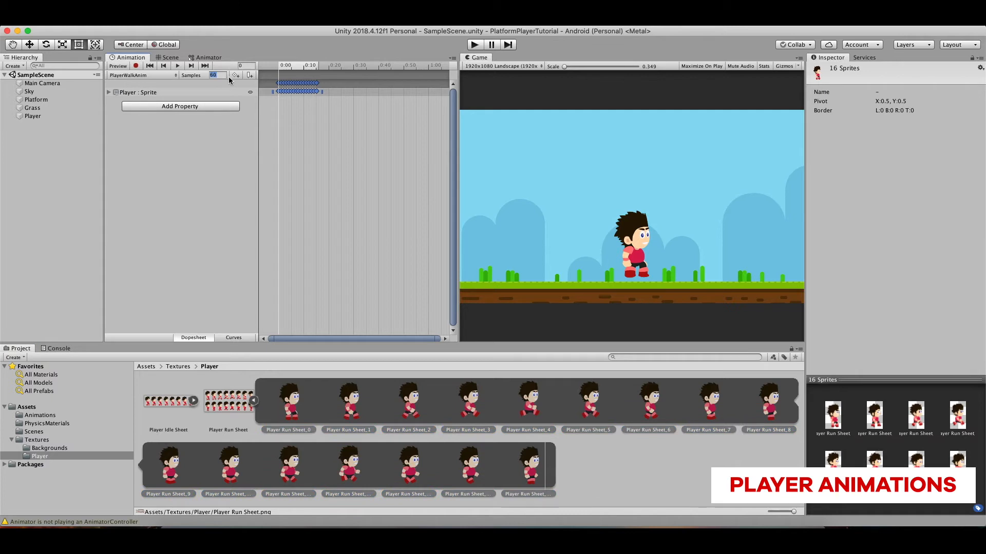
pyautogui.click(177, 66)
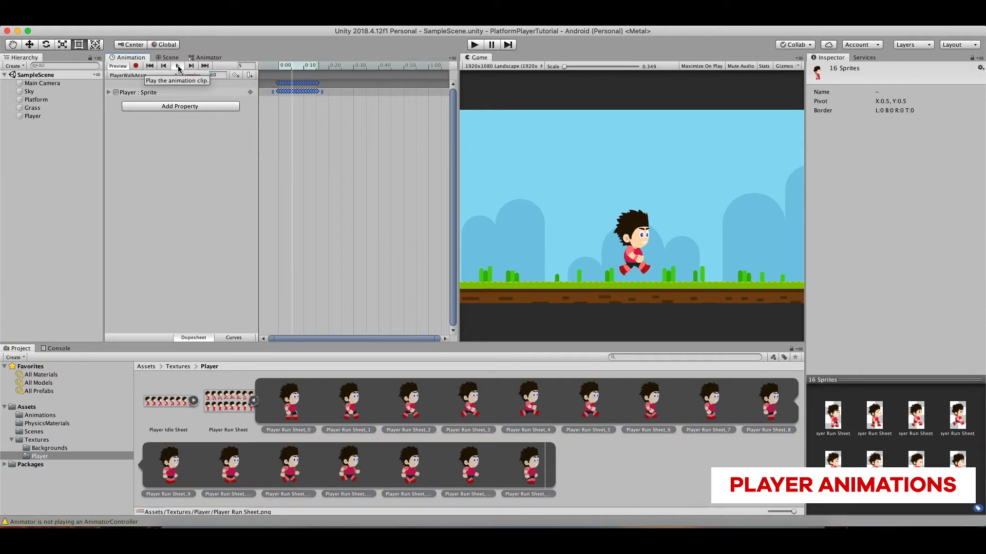
pyautogui.write('15')
pyautogui.press('Return')
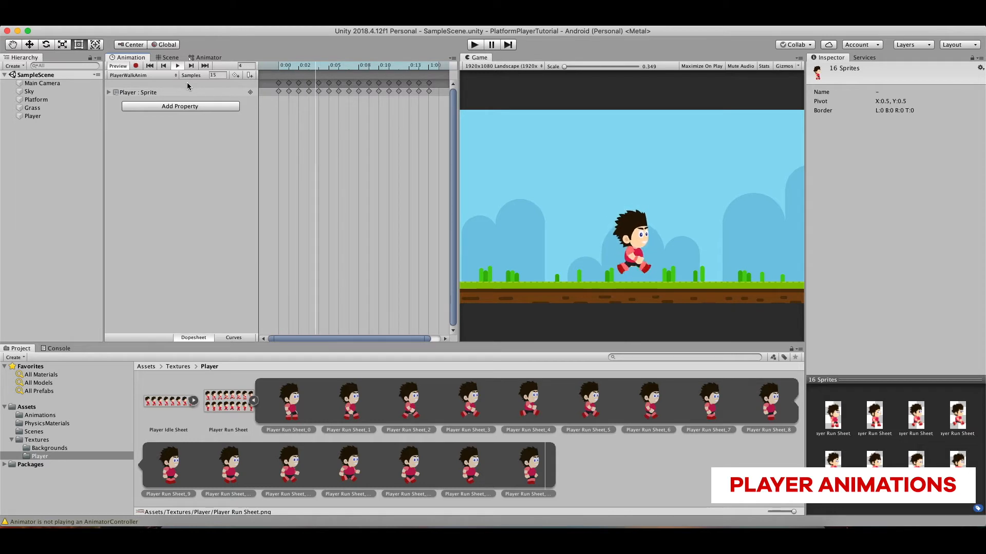
# Exit the animation preview and align the PlayerWalkAnim state directly below PlayerIdleAnim in the Animator graph.
pyautogui.click(116, 66)
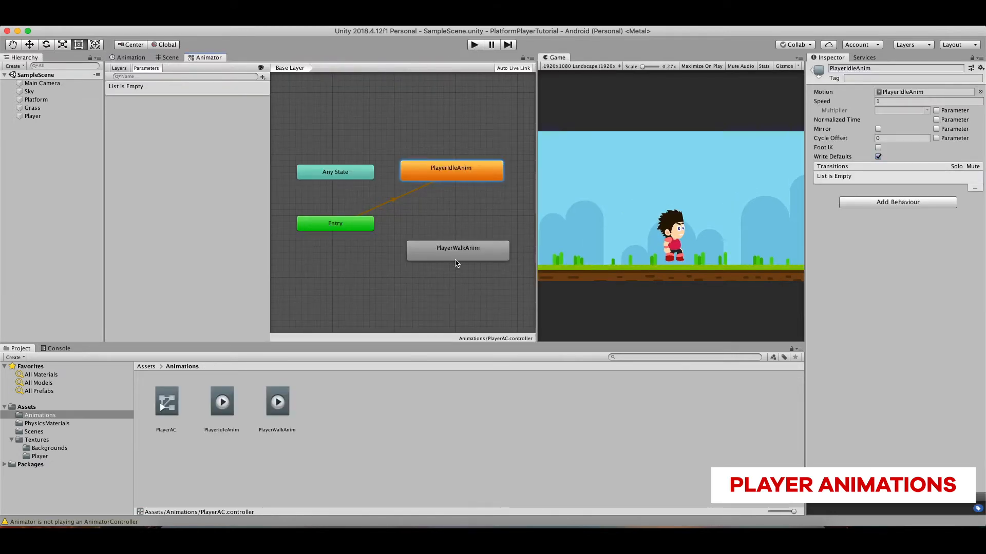
pyautogui.click(457, 255)
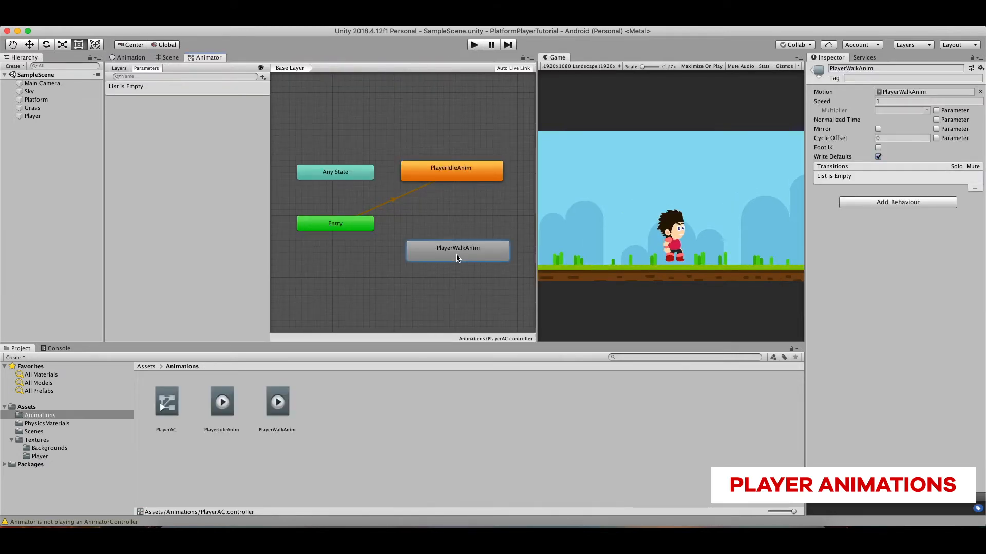
pyautogui.moveTo(460, 247); pyautogui.dragTo(454, 242)
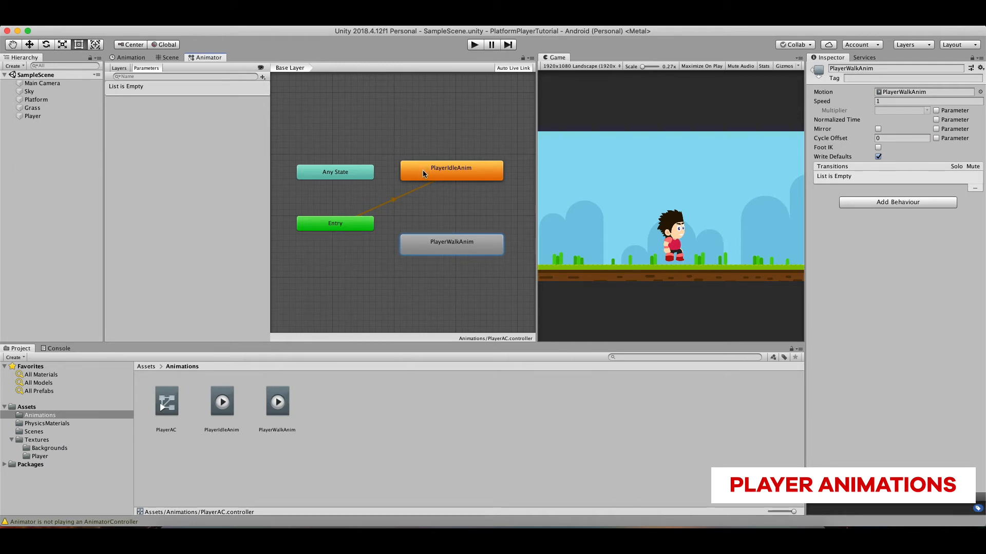
# Check which motion clips are assigned to the PlayerIdleAnim and PlayerWalkAnim states.
pyautogui.click(479, 170)
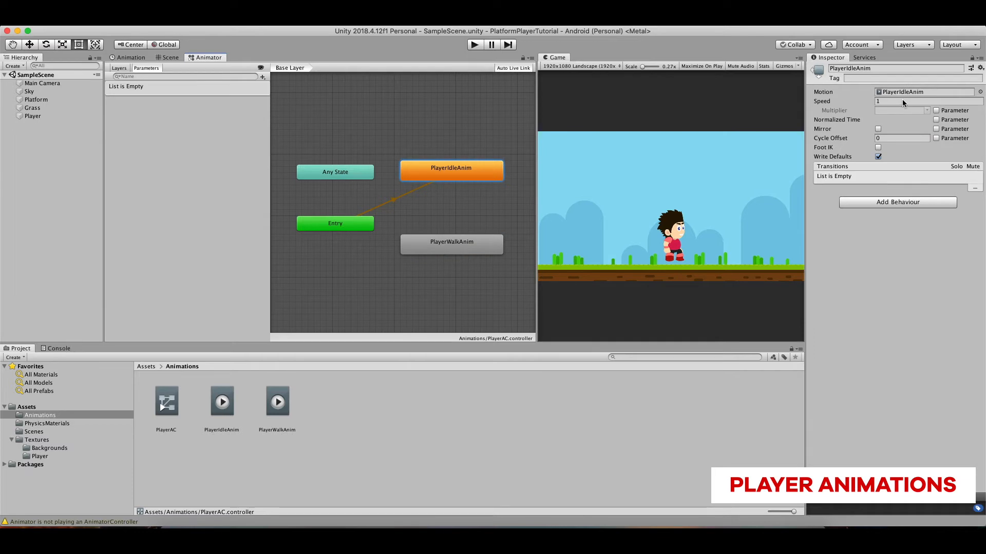
pyautogui.click(898, 92)
pyautogui.click(489, 246)
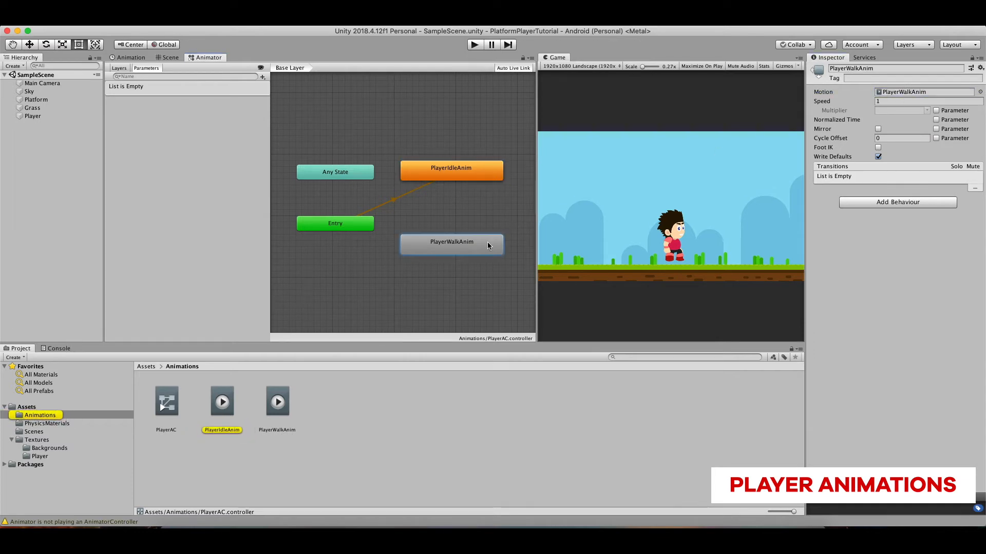
pyautogui.click(905, 91)
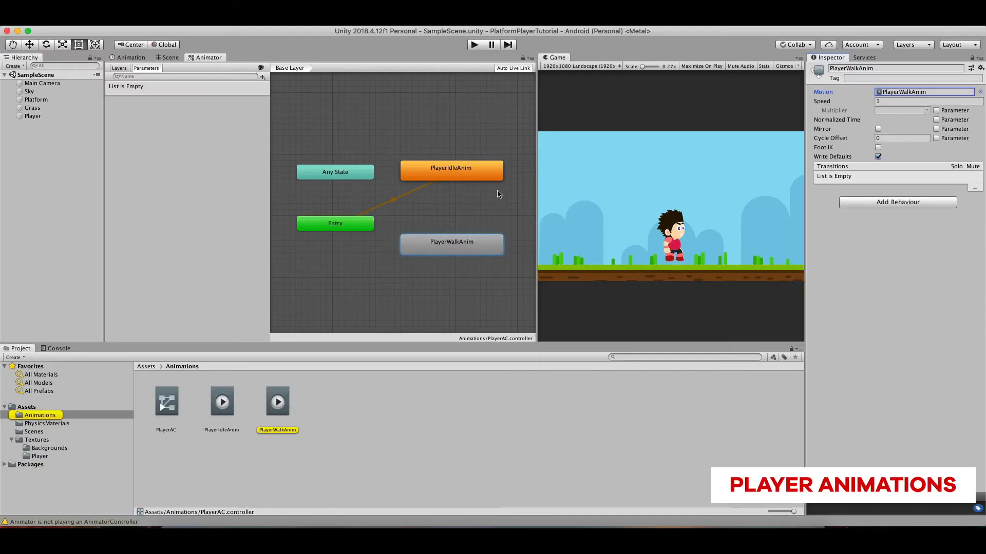
# Create a transition from the PlayerIdleAnim state to the PlayerWalkAnim state.
pyautogui.click(431, 169)
pyautogui.rightClick(429, 169)
pyautogui.click(436, 175)
pyautogui.click(445, 244)
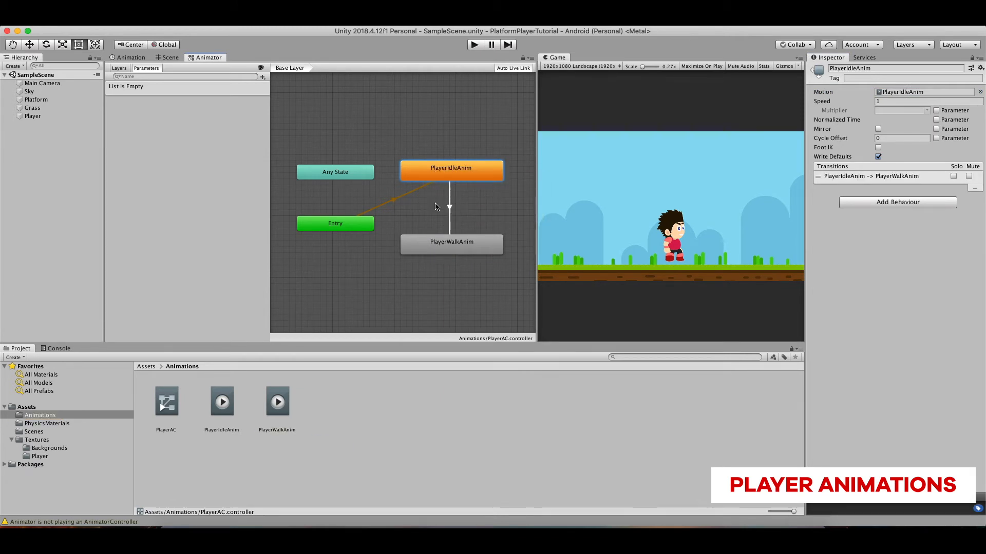
# Add a Float parameter named Speed to the player's animator controller.
pyautogui.click(263, 77)
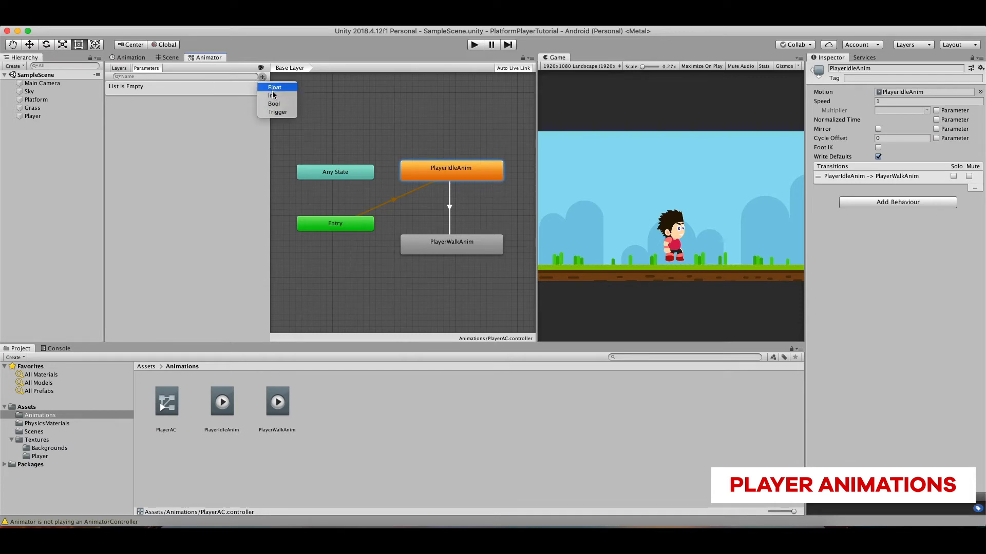
pyautogui.click(275, 89)
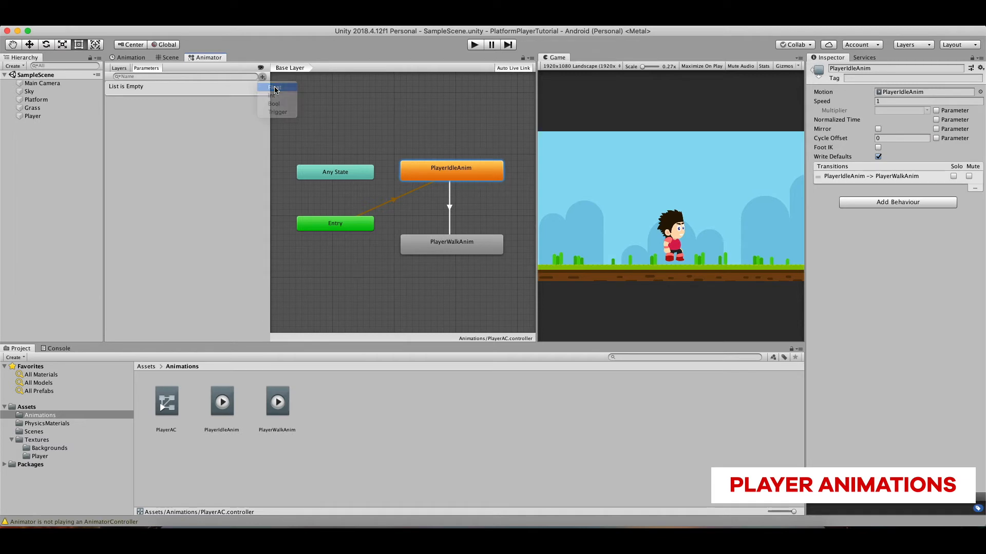
pyautogui.write('Speed')
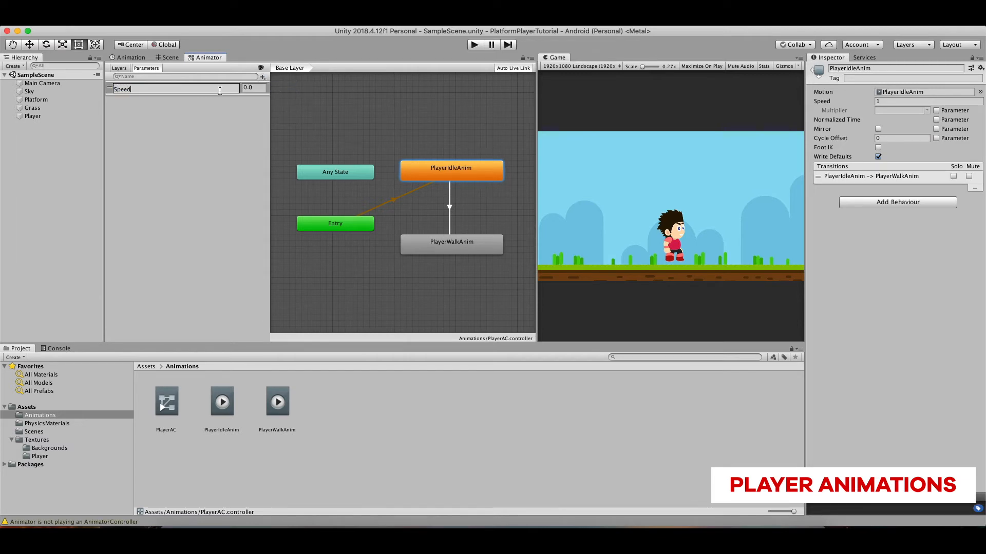
pyautogui.press('Return')
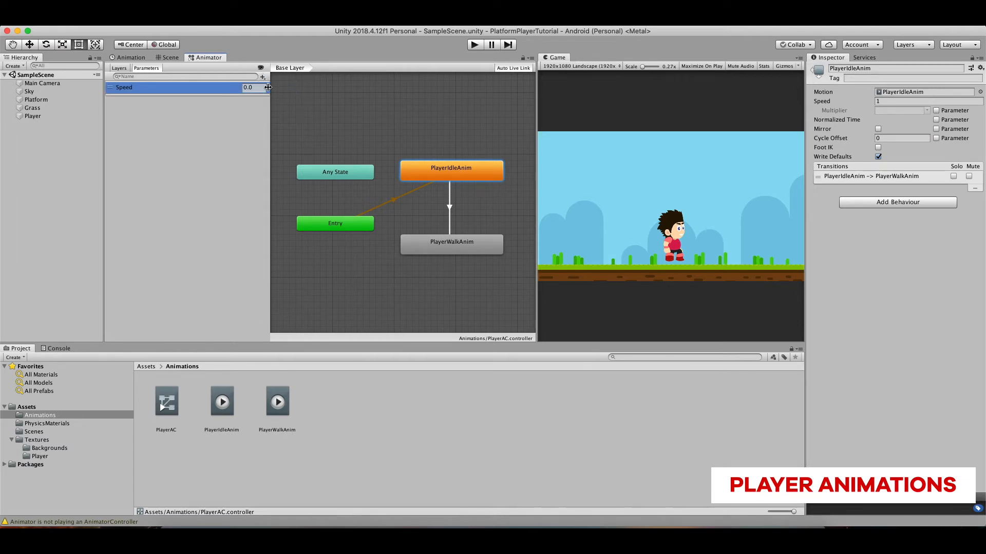
# Make the idle-to-walk transition require Speed Greater than 0.1, with Has Exit Time off and Transition Duration 0.
pyautogui.click(450, 208)
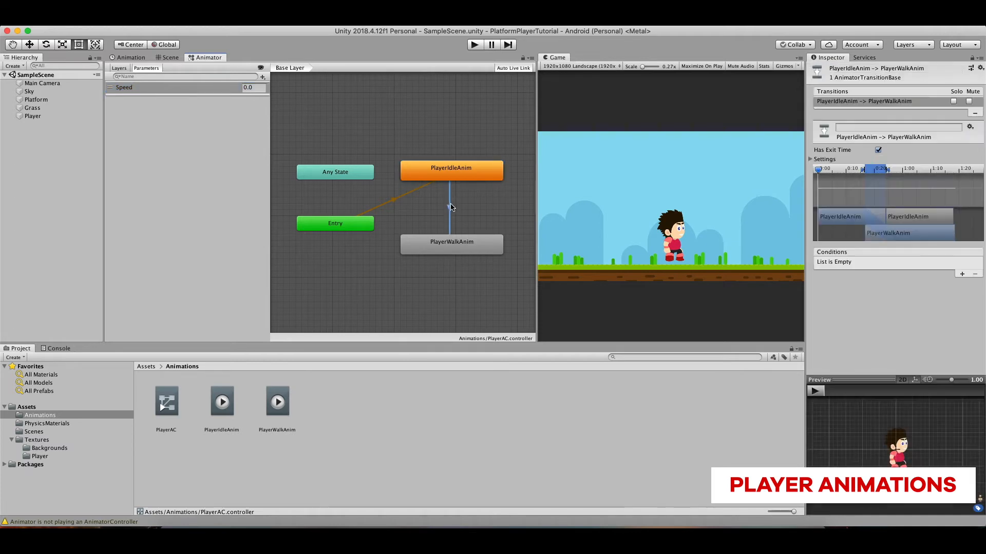
pyautogui.click(811, 160)
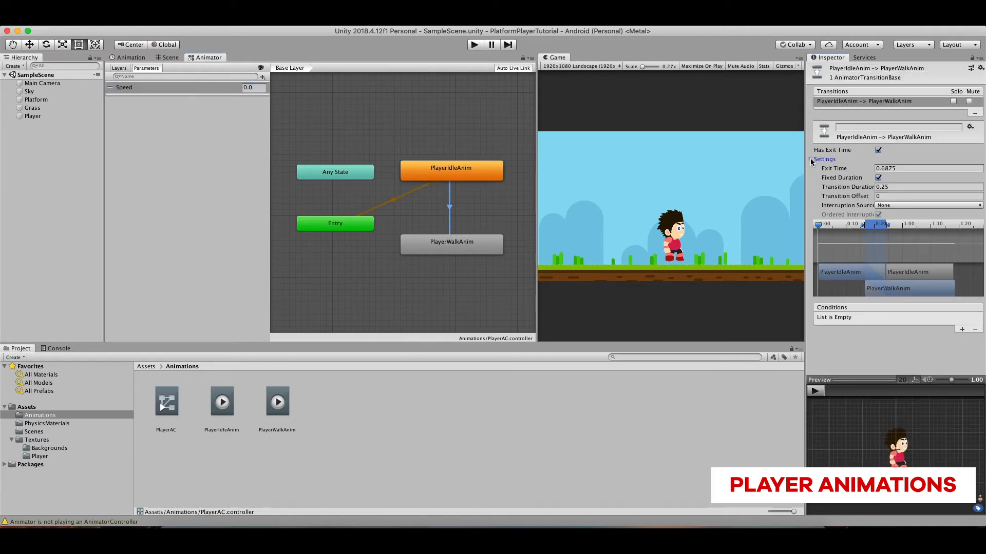
pyautogui.click(962, 330)
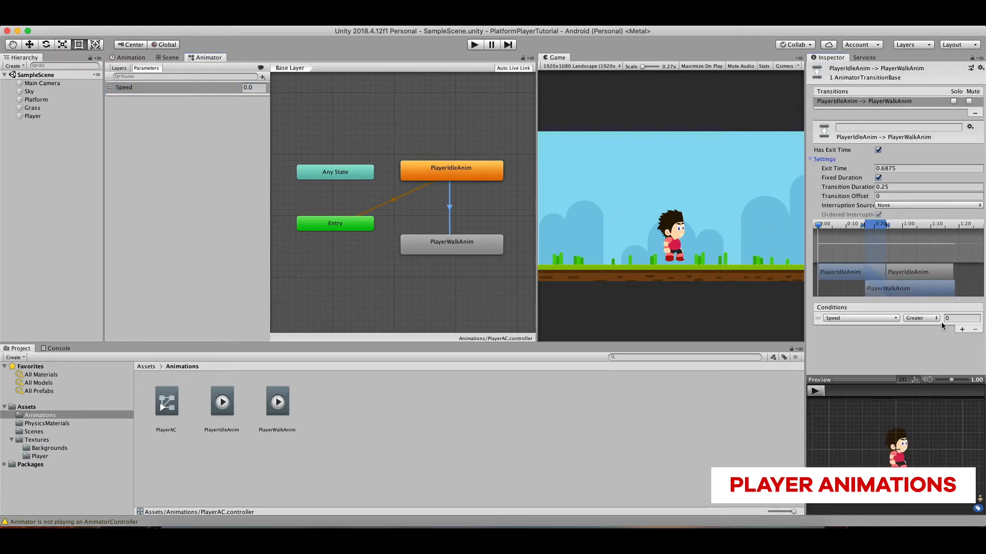
pyautogui.click(954, 319)
pyautogui.click(879, 150)
pyautogui.click(894, 187)
pyautogui.write('0')
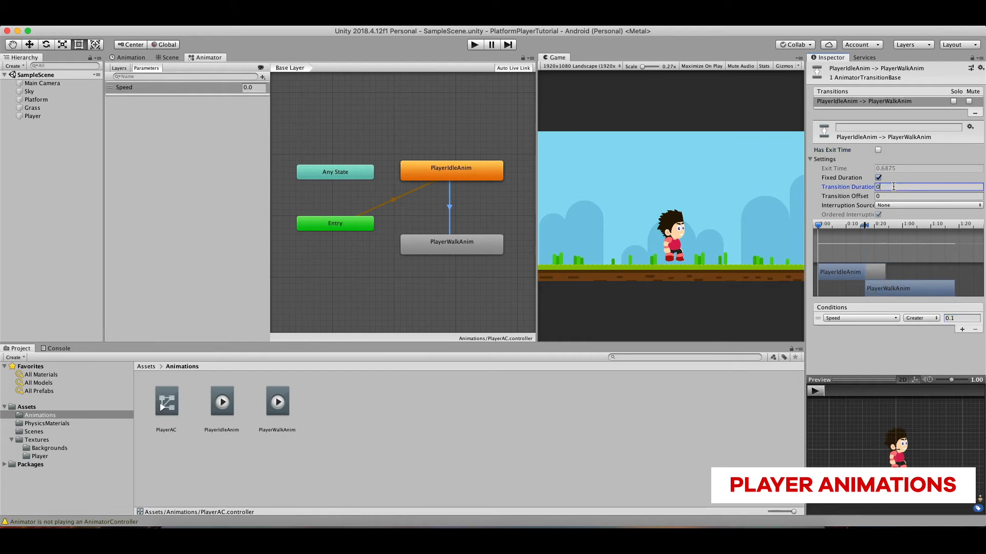
# Create a return transition from PlayerWalkAnim to PlayerIdleAnim and select it.
pyautogui.rightClick(467, 244)
pyautogui.click(501, 247)
pyautogui.click(451, 173)
pyautogui.click(451, 216)
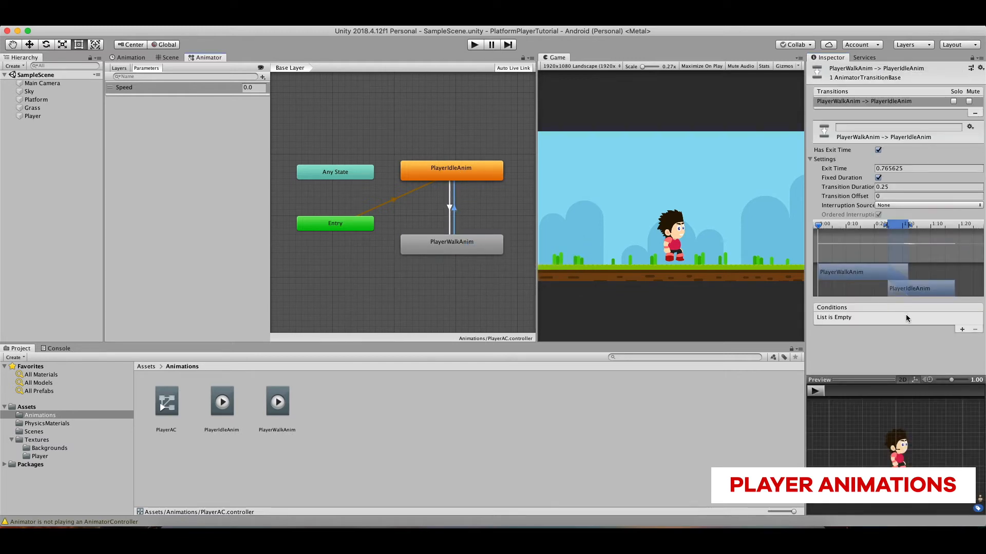
# Make the walk-to-idle transition require Speed Less than 0.1, with Has Exit Time off and Transition Duration 0.
pyautogui.click(961, 329)
pyautogui.click(921, 328)
pyautogui.click(958, 319)
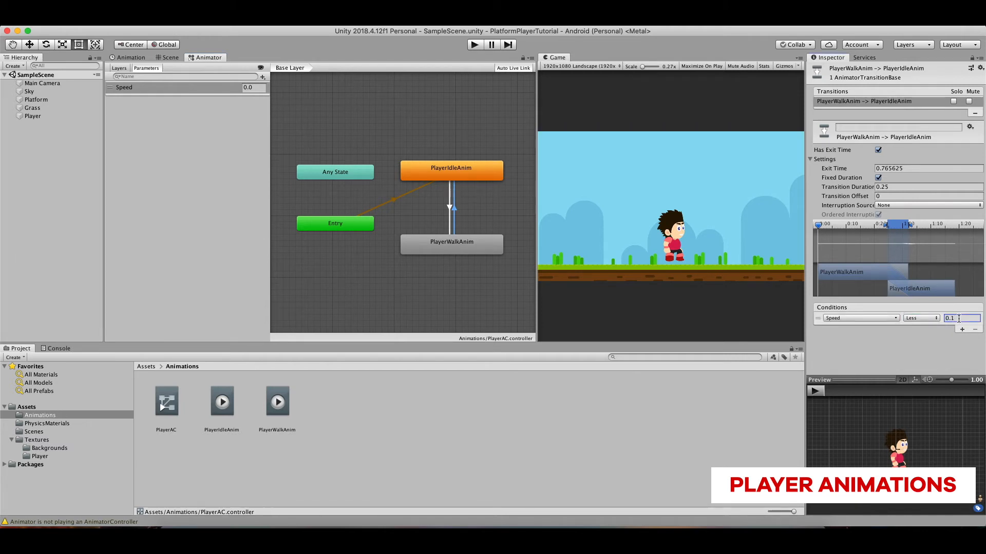
pyautogui.click(878, 150)
pyautogui.click(900, 186)
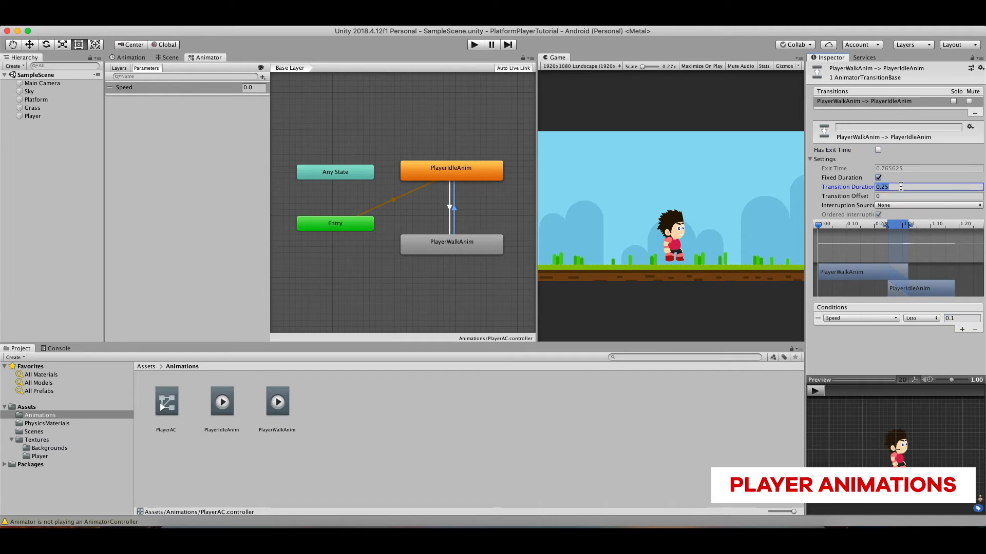
pyautogui.write('0')
# Review the settings of both transitions between the idle and walk states and run the scene.
pyautogui.click(454, 209)
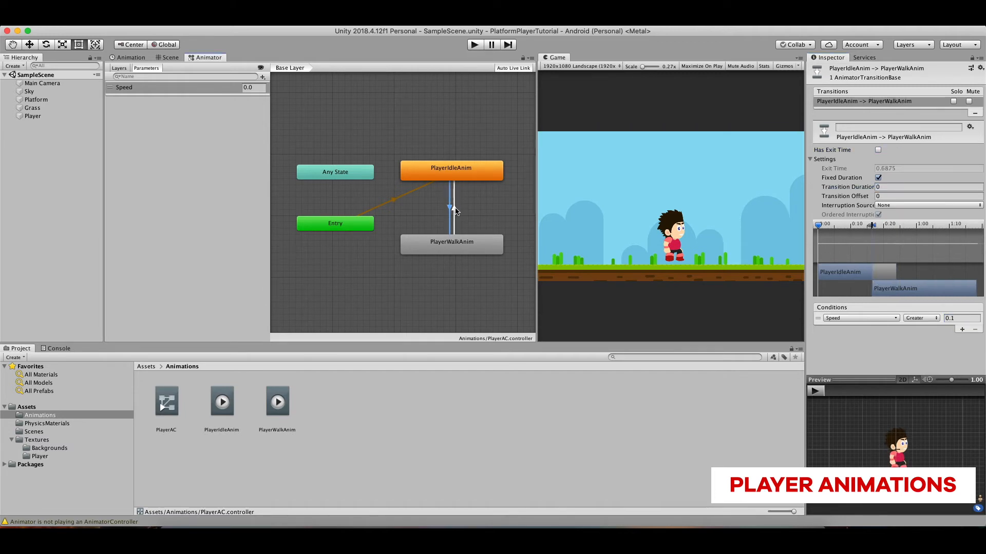
pyautogui.click(455, 210)
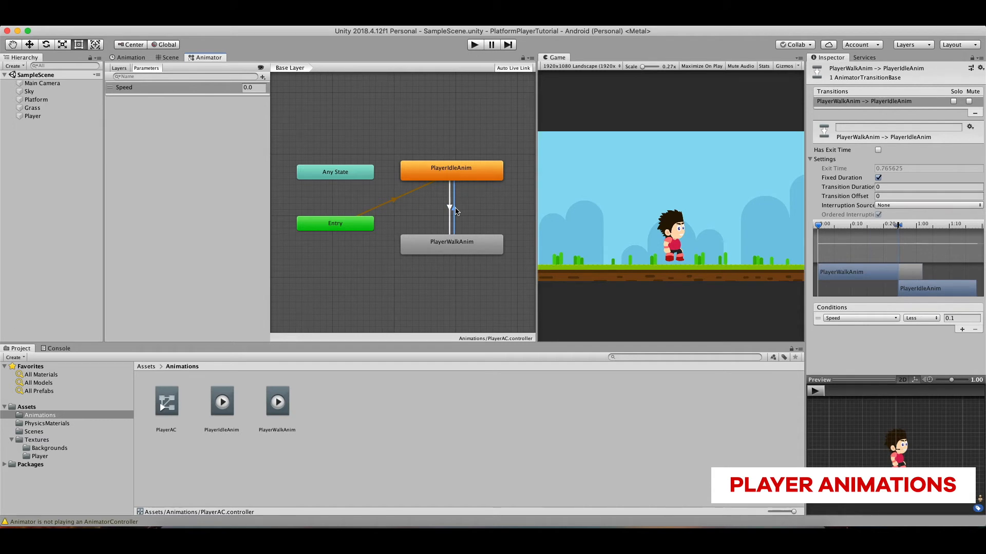
pyautogui.press('super+1')
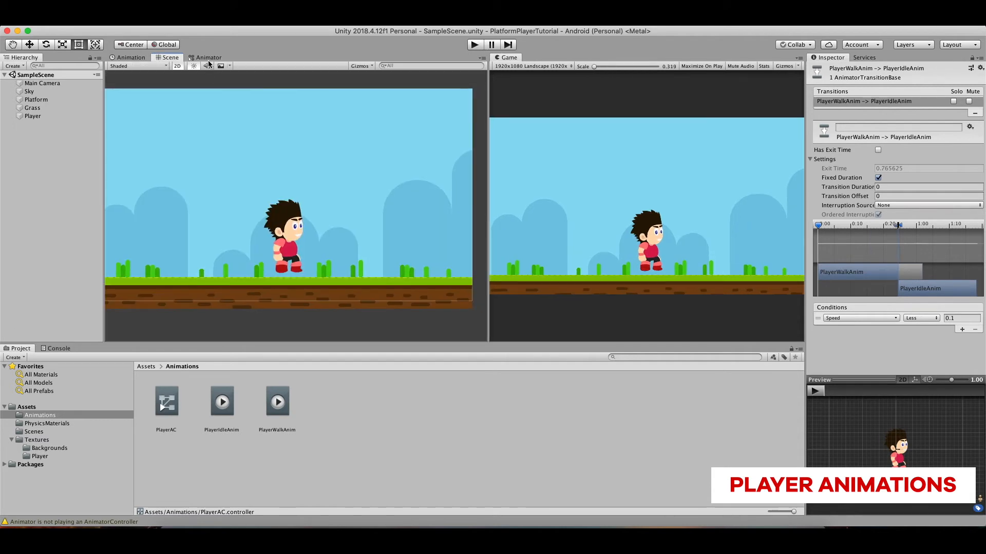
pyautogui.click(208, 60)
pyautogui.moveTo(398, 222); pyautogui.dragTo(377, 218, button='middle')
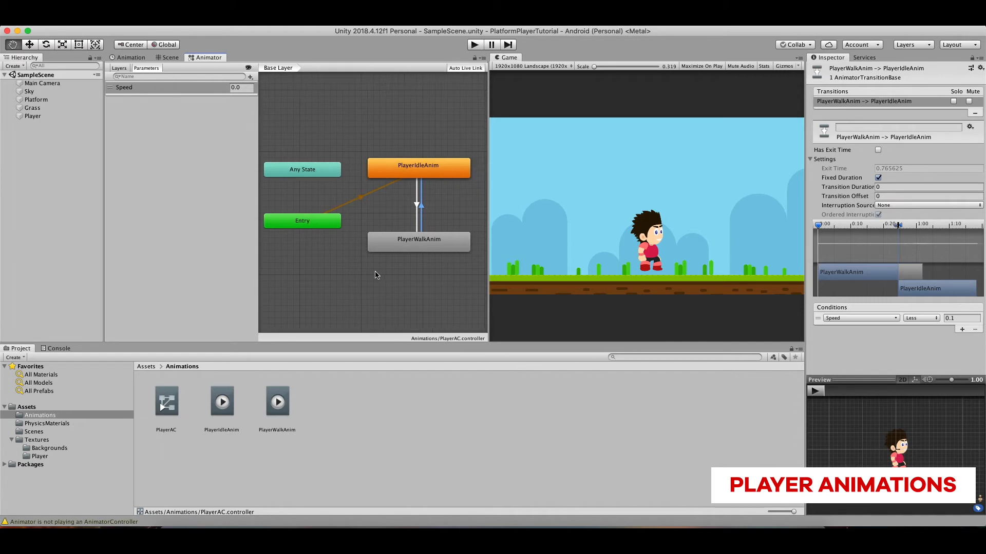
pyautogui.moveTo(377, 275); pyautogui.dragTo(357, 275, button='middle')
pyautogui.click(475, 45)
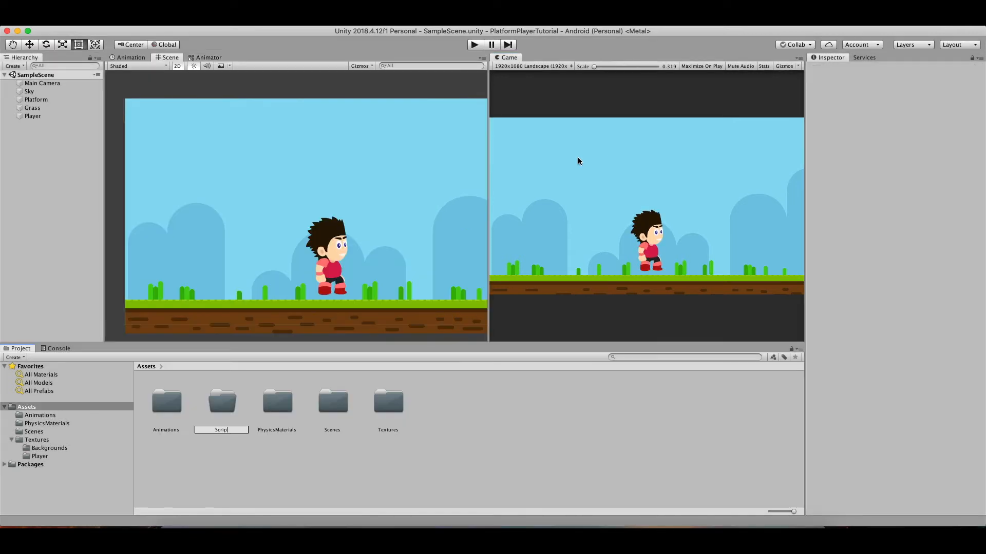
# Name the new Assets folder Scripts and create a C# script named PlayerMovement inside it.
pyautogui.write('ts')
pyautogui.press('Return')
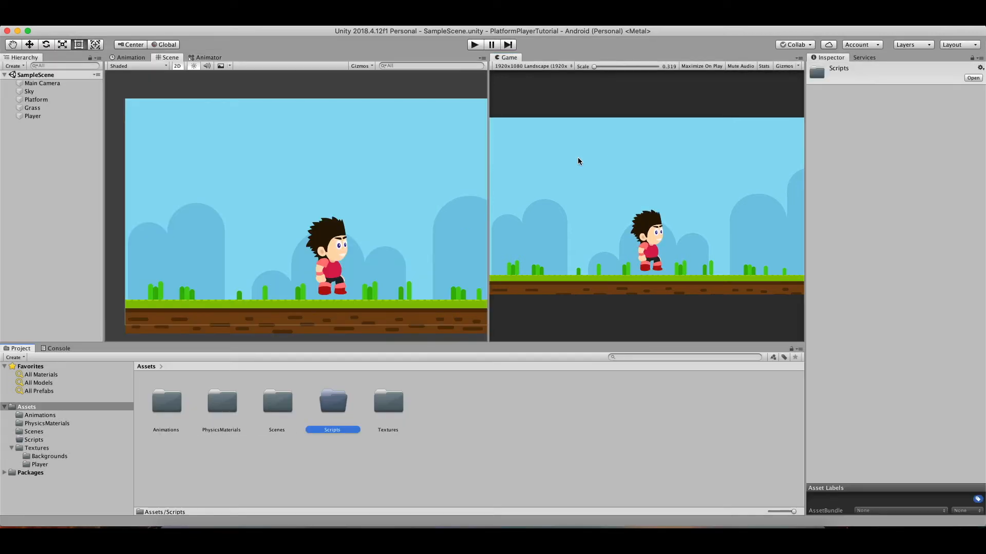
pyautogui.doubleClick(341, 399)
pyautogui.rightClick(243, 406)
pyautogui.moveTo(322, 292)
pyautogui.click(410, 172)
pyautogui.write('PlayerMovement')
pyautogui.press('Return')
# Attach the PlayerMovement script to the Player object and open the script for editing in Visual Studio.
pyautogui.click(32, 116)
pyautogui.moveTo(167, 406); pyautogui.dragTo(897, 472)
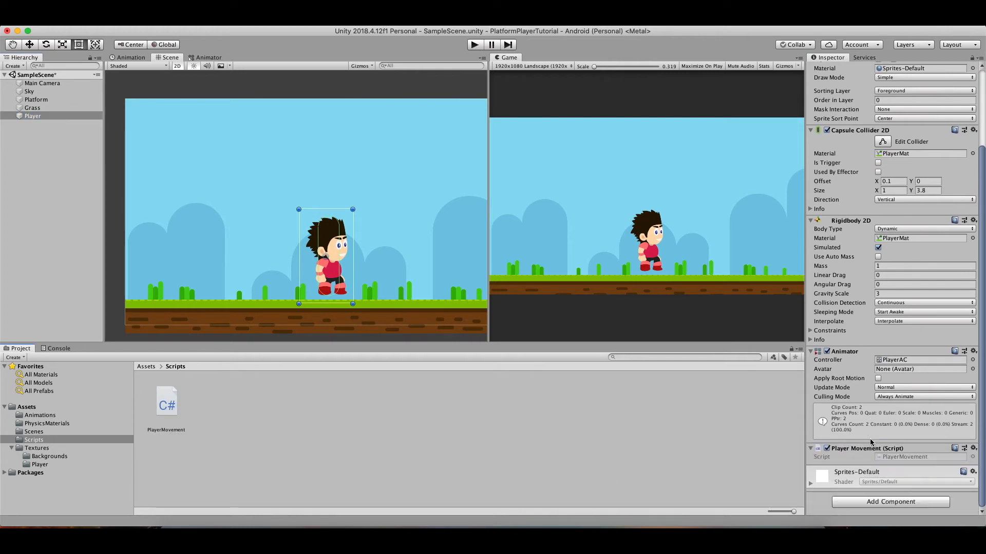
pyautogui.doubleClick(167, 405)
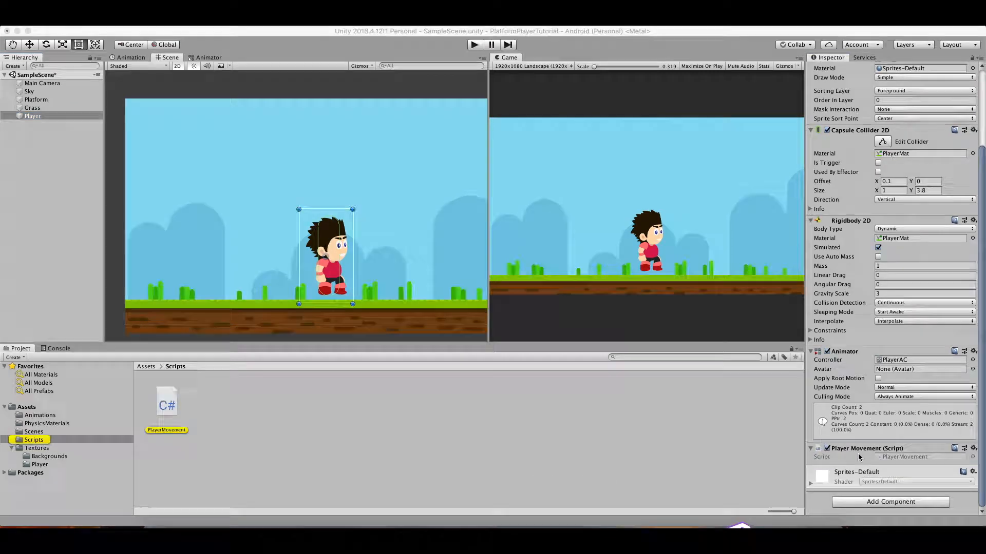
# Add an empty private void Awake() method to the PlayerMovement class, with a // comment line above it.
pyautogui.write('awar')
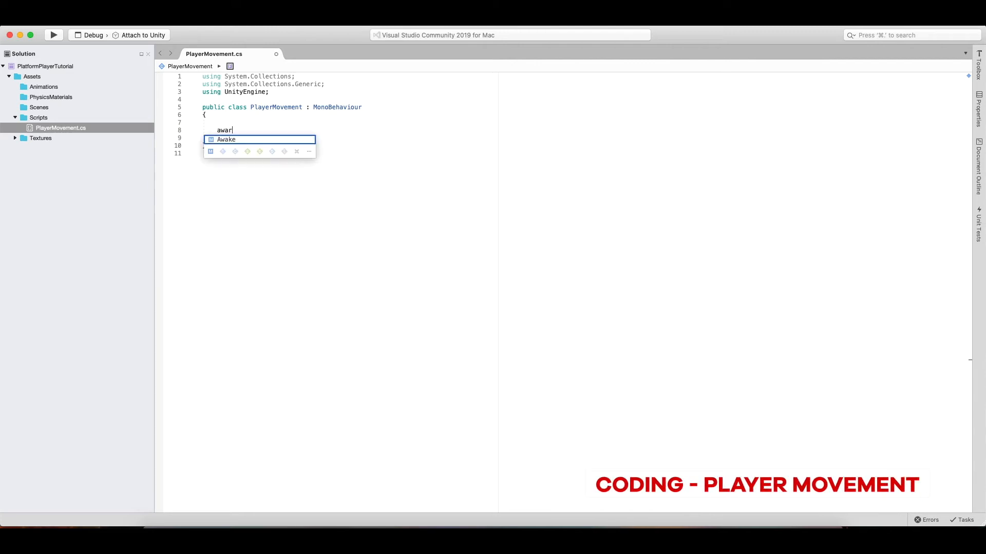
pyautogui.press('Return')
pyautogui.click(217, 123)
pyautogui.press('Return')
pyautogui.press('Return')
pyautogui.press('Return')
pyautogui.write('//')
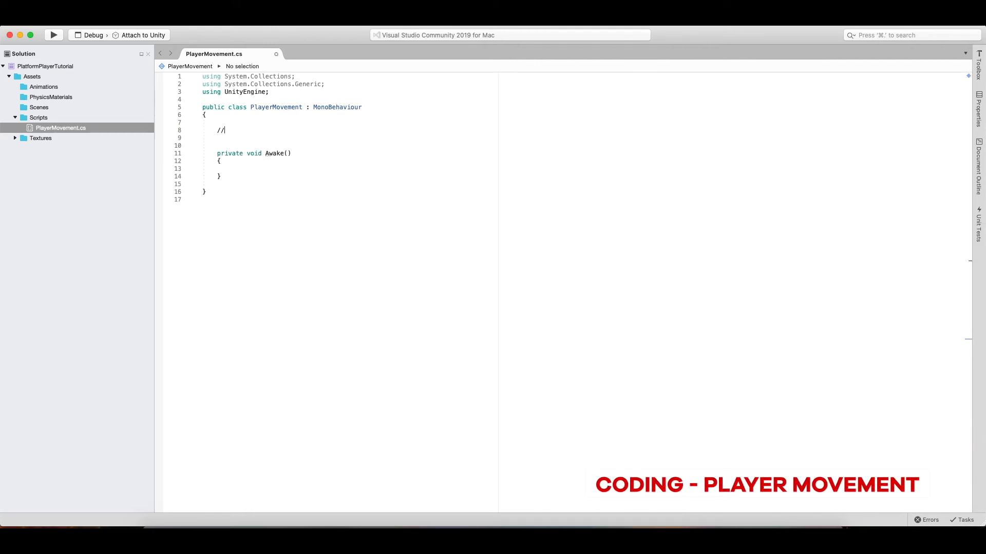
# Save the script and add an empty private void Update() method below Awake().
pyautogui.press('super+s')
pyautogui.click(221, 162)
pyautogui.click(232, 146)
pyautogui.click(224, 169)
pyautogui.click(222, 177)
pyautogui.press('Return')
pyautogui.press('Return')
pyautogui.write('update')
pyautogui.press('Return')
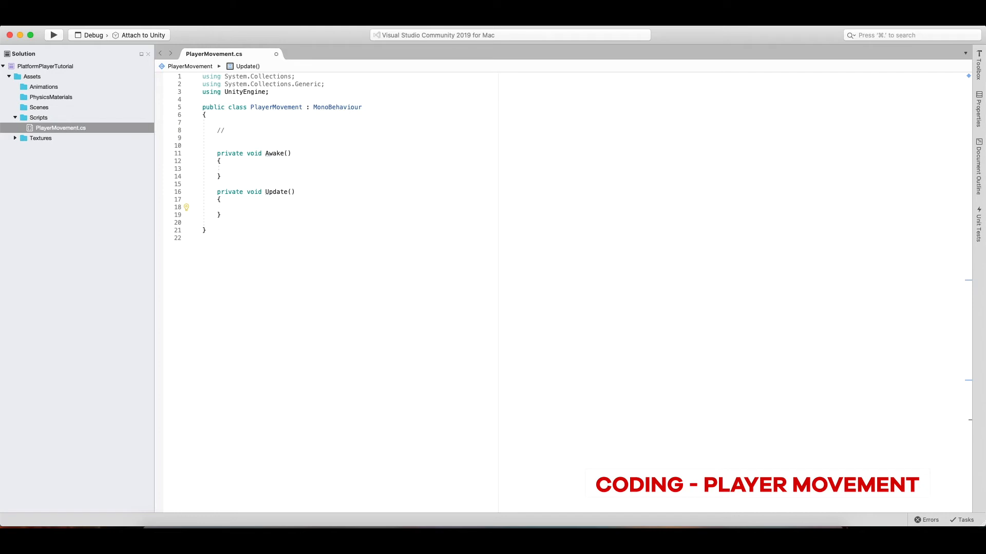
# Declare the field "float horizontalMovement;" under the comment at the start of the class.
pyautogui.click(240, 138)
pyautogui.write('fl')
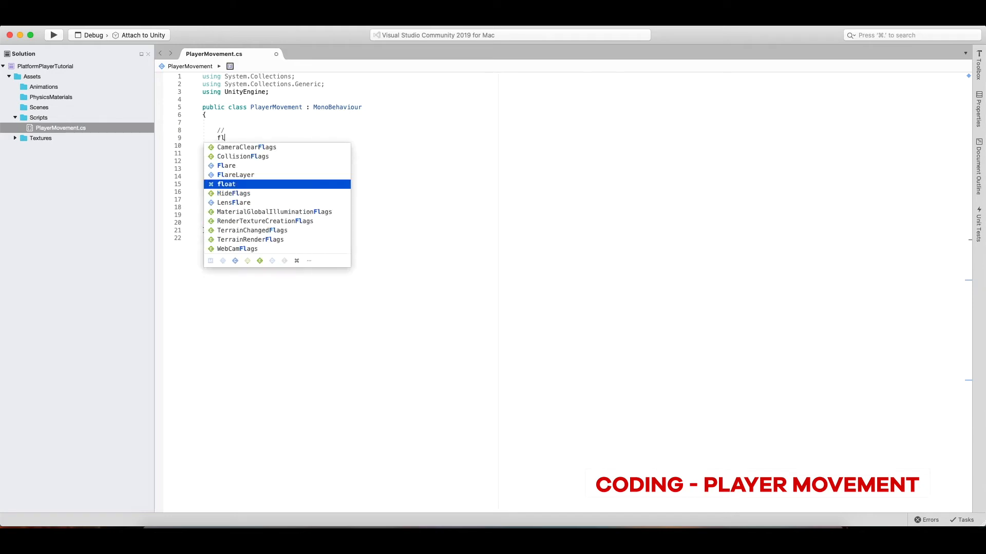
pyautogui.write('oat horizontalM')
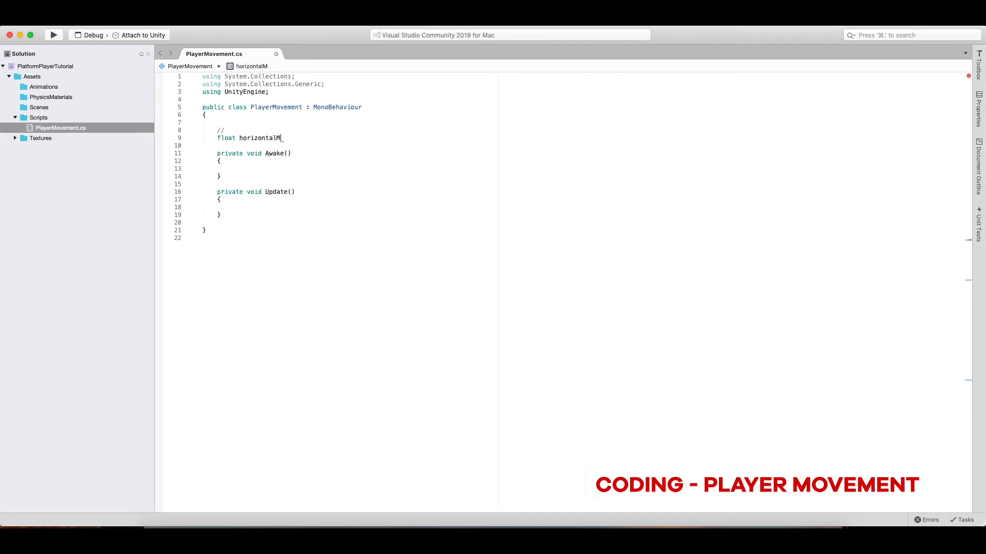
pyautogui.write('ovement;')
# In Update(), add the line horizontalMovement = Input.GetAxis(""); leaving the axis name empty.
pyautogui.click(244, 207)
pyautogui.write('horizontalMovement = Input.get')
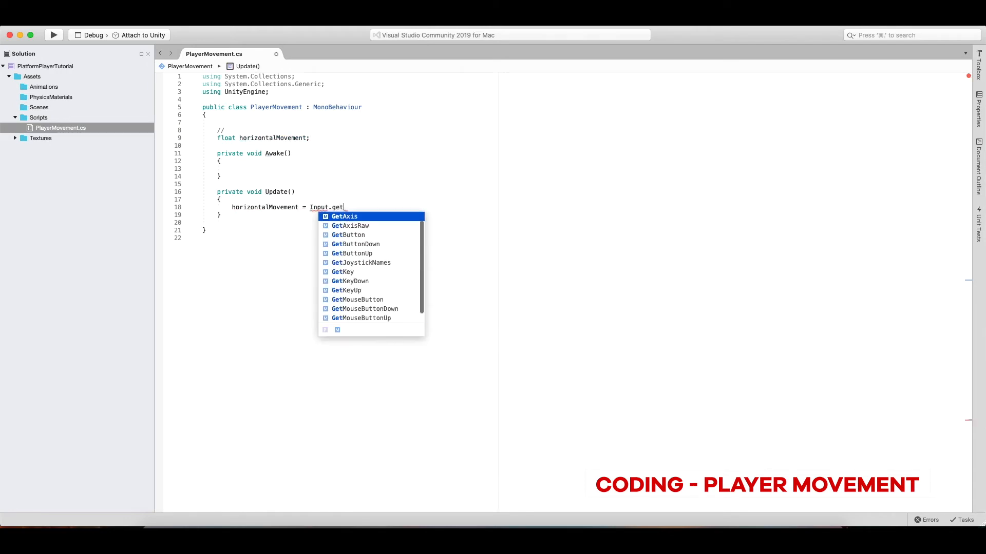
pyautogui.write('A("")')
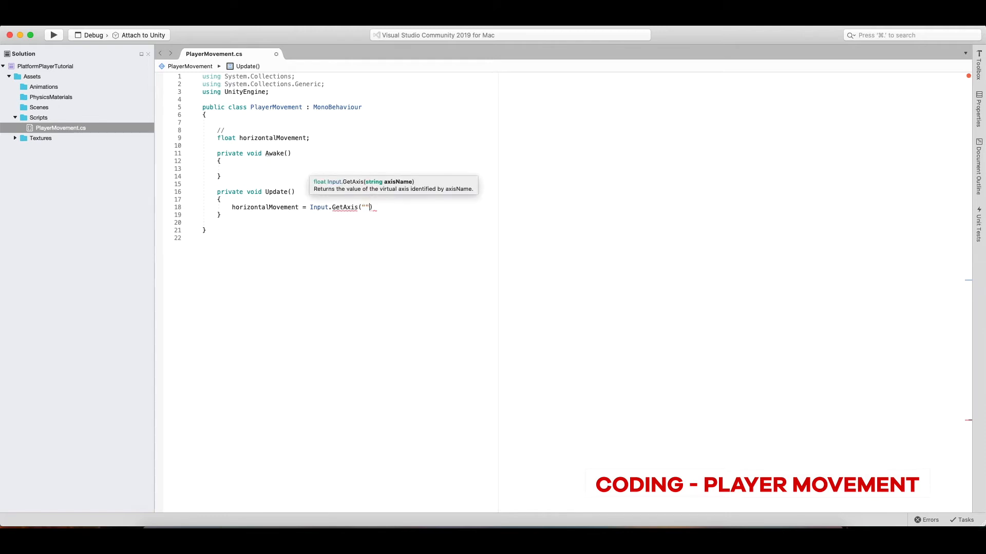
pyautogui.write(';')
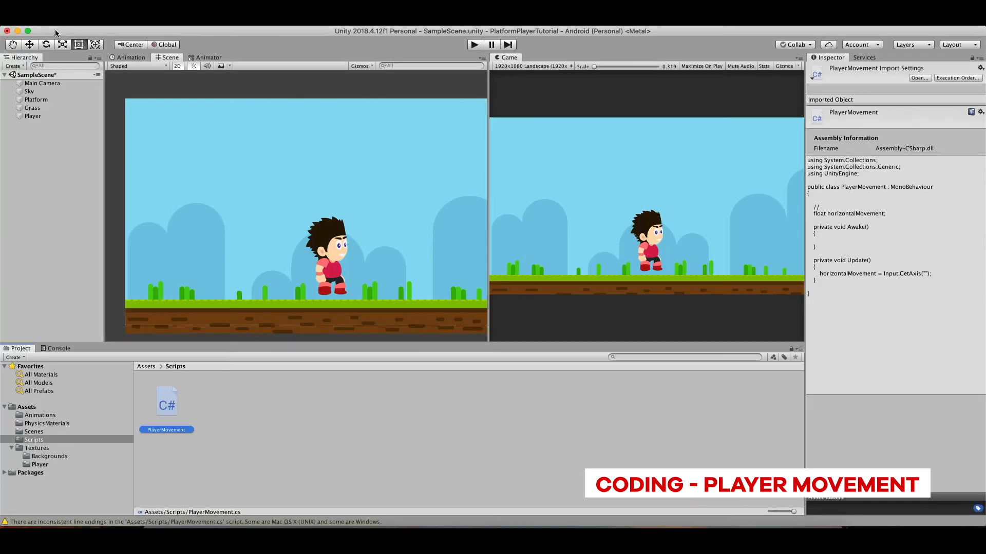
# Open the project's Input settings and expand the first Horizontal axis to examine its name, Negative Button and Positive Button.
pyautogui.click(80, 26)
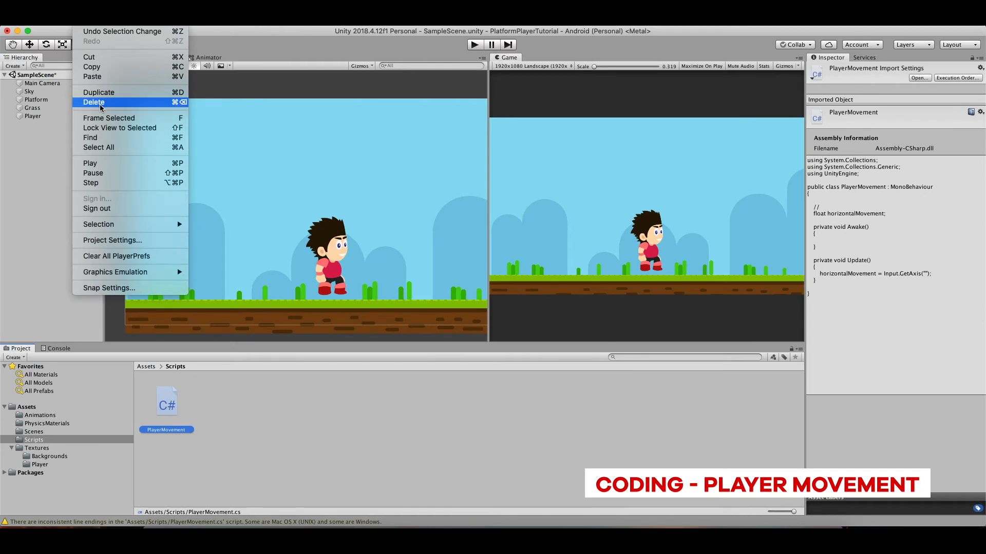
pyautogui.click(112, 240)
pyautogui.moveTo(149, 33); pyautogui.dragTo(308, 128)
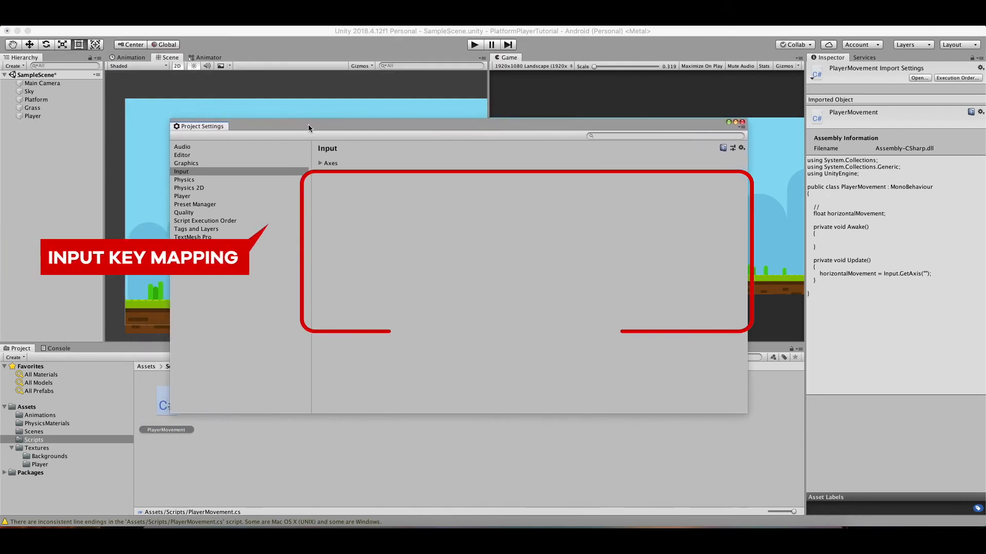
pyautogui.click(321, 163)
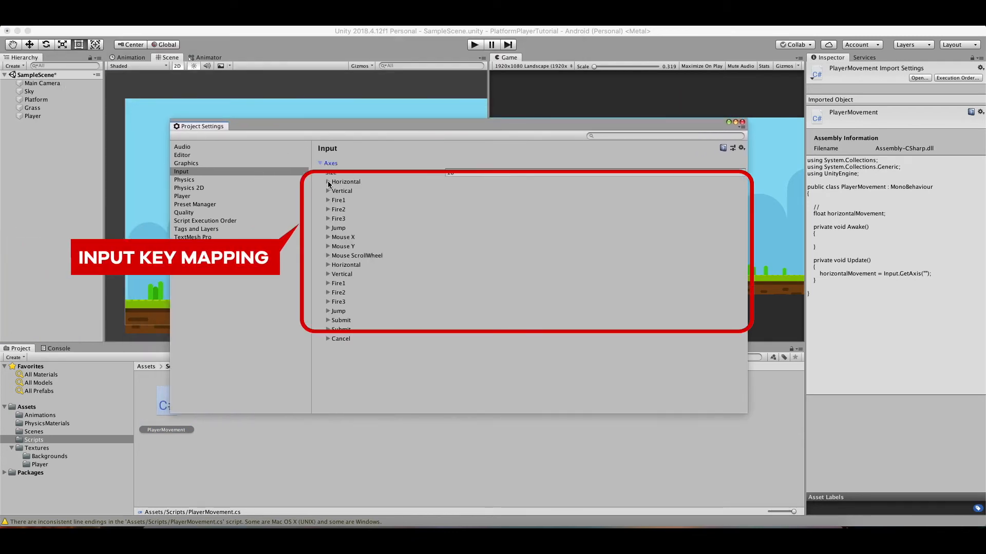
pyautogui.click(328, 182)
pyautogui.click(505, 191)
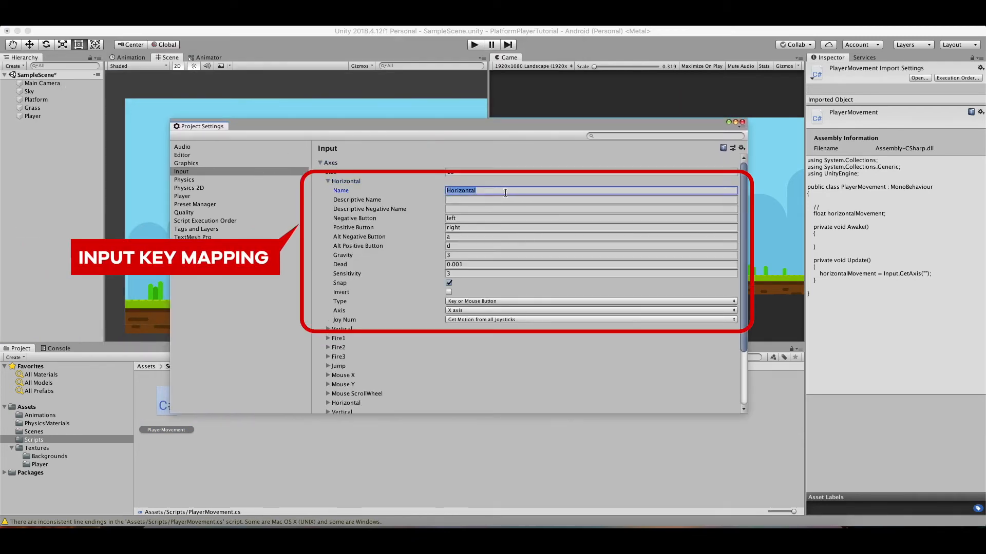
pyautogui.click(461, 218)
pyautogui.click(470, 227)
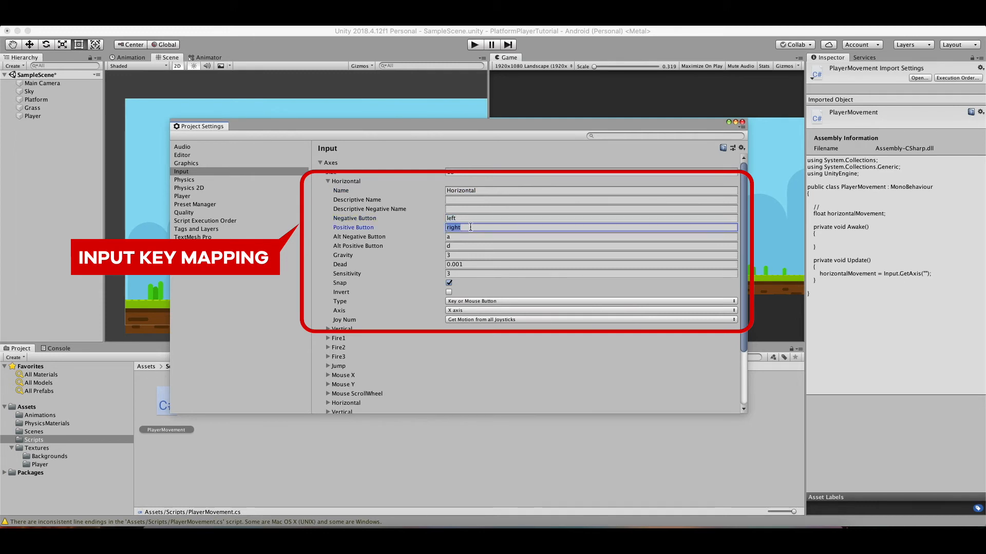
# Copy the axis name Horizontal, close the project settings, and paste it between the quotes of Input.GetAxis in Visual Studio.
pyautogui.click(487, 189)
pyautogui.press('super+c')
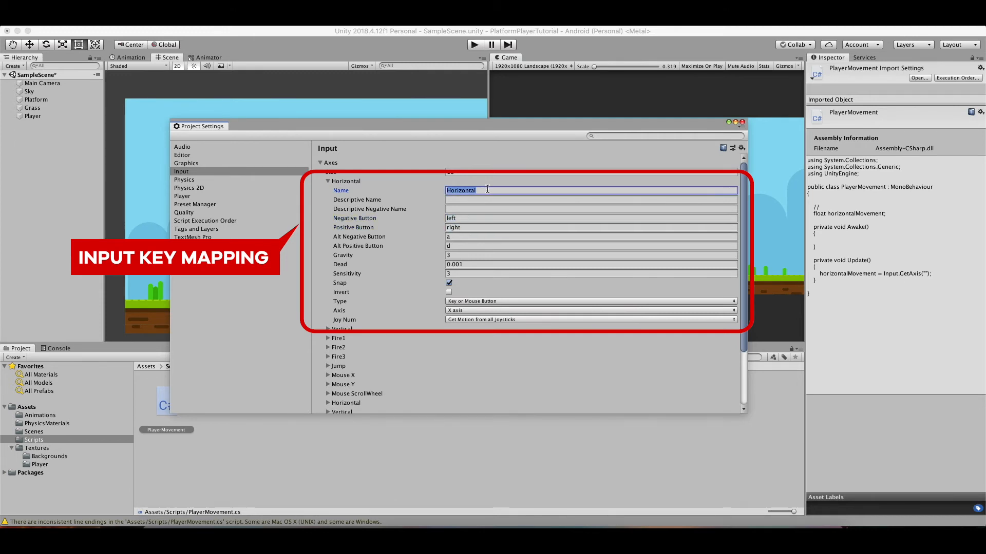
pyautogui.click(742, 123)
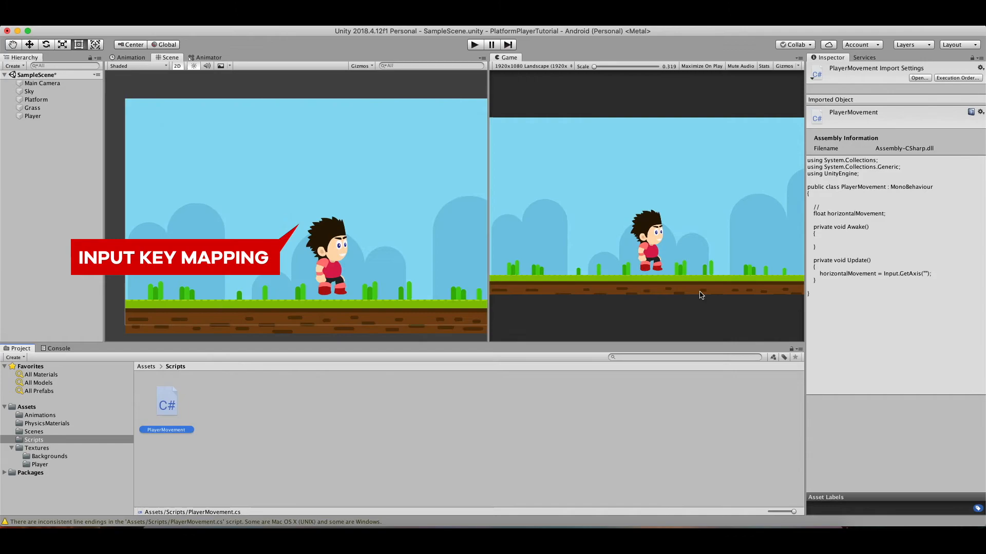
pyautogui.click(702, 535)
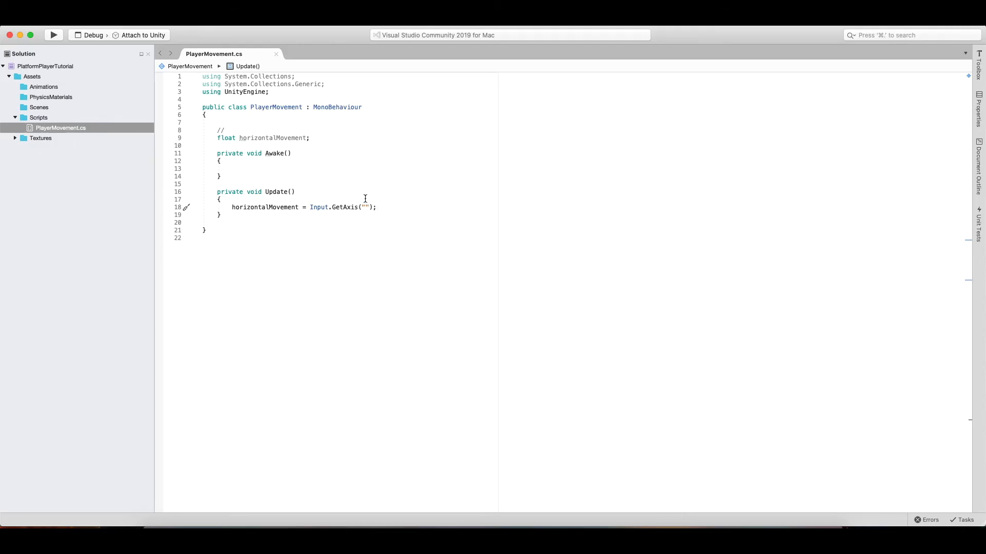
pyautogui.press('super+v')
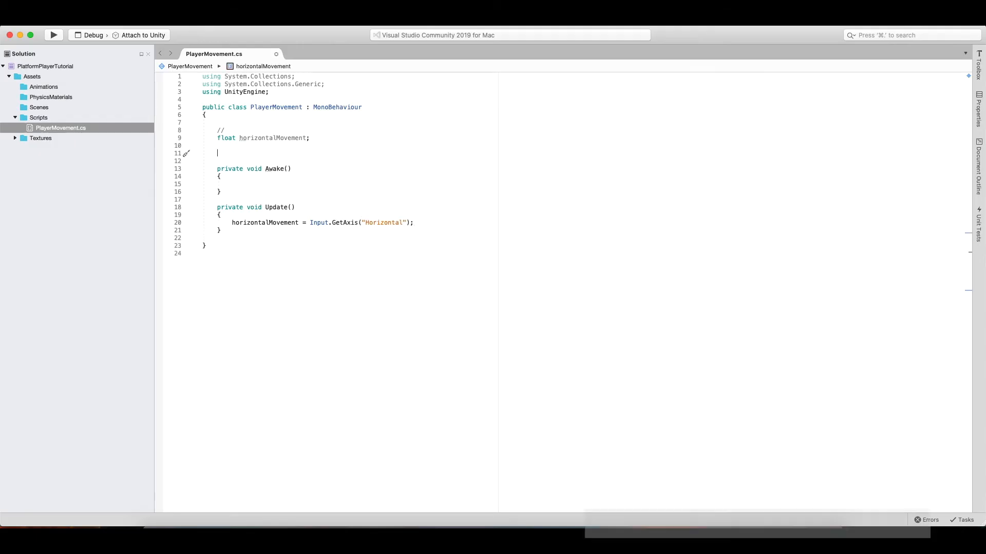
# Below horizontalMovement, add a // comment line followed by the field "[SerializeField] float movementSpeed;".
pyautogui.write('//')
pyautogui.press('Return')
pyautogui.write('[ser')
pyautogui.press('Return')
pyautogui.write('] float movementSpeed;')
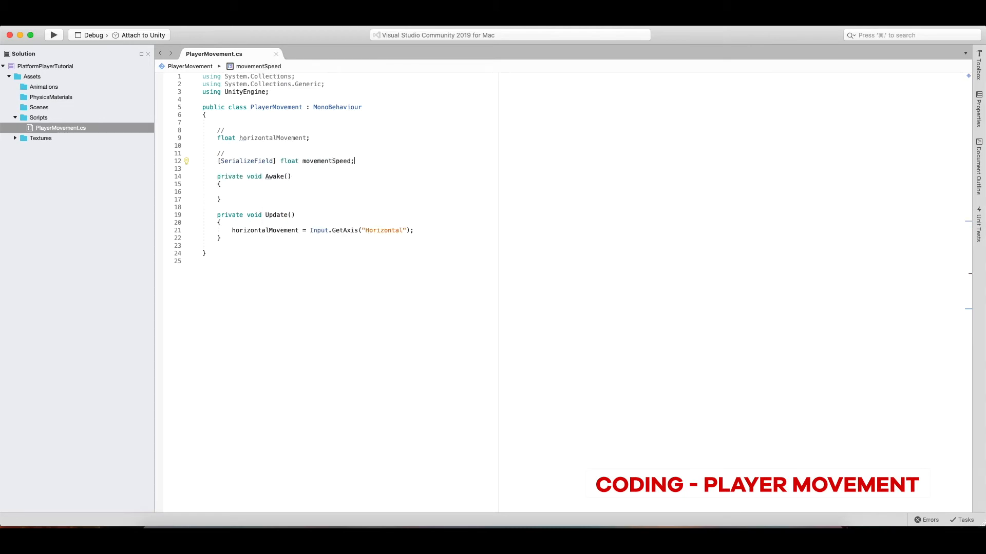
# Declare the field "[SerializeField] float smoothValue;" on the line below movementSpeed.
pyautogui.press('Return')
pyautogui.write('[SerializeField ')
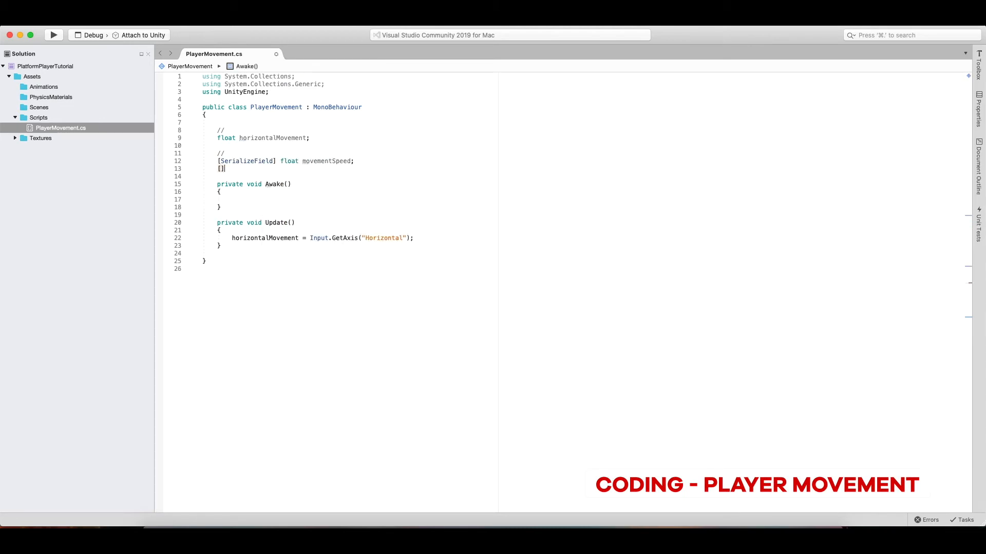
pyautogui.write('f] float smooth')
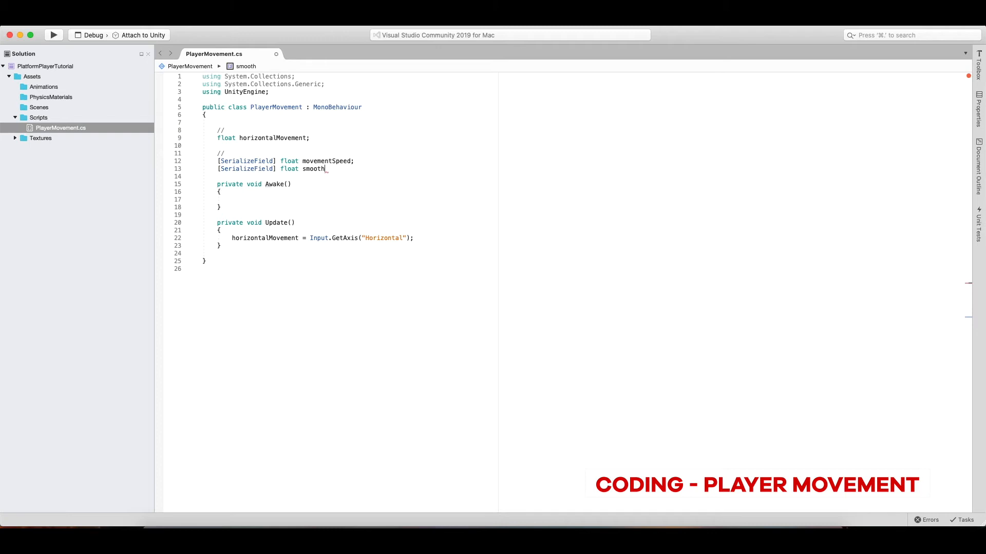
pyautogui.write('Value')
# Under the first comment of the class, declare "Rigidbody2D myRigidbody;" with a blank line before horizontalMovement.
pyautogui.click(224, 153)
pyautogui.press('Up')
pyautogui.press('Return')
pyautogui.press('Return')
pyautogui.write('R')
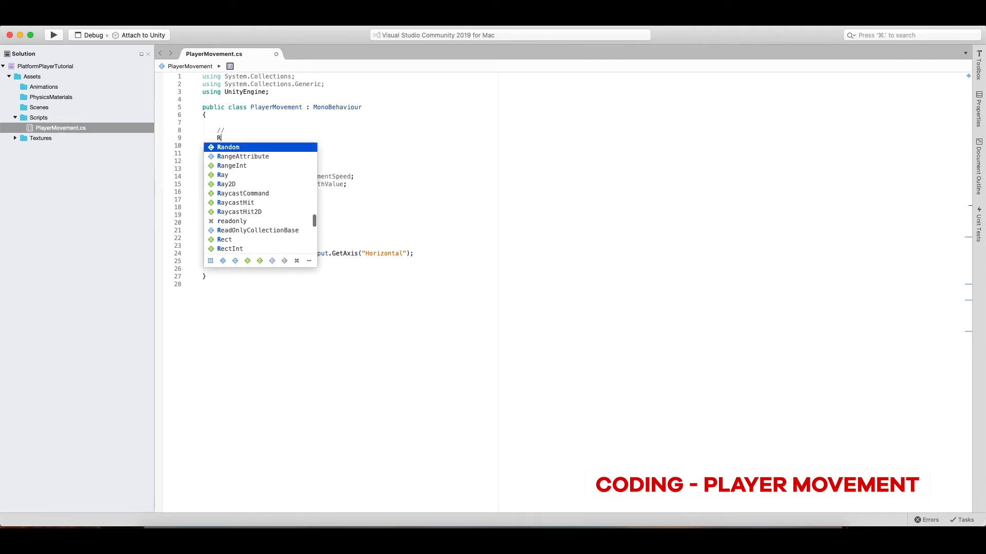
pyautogui.write('igidbody2D myRigidbody')
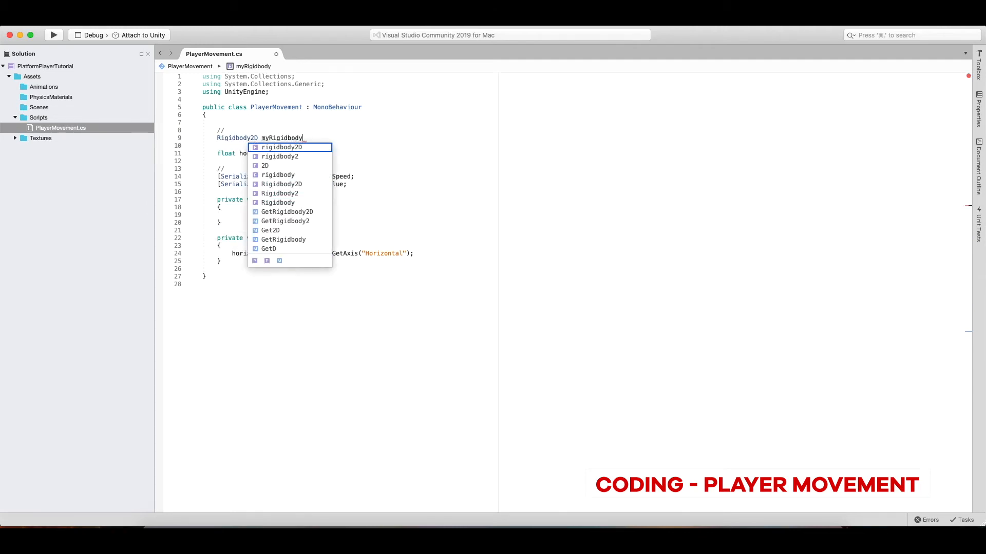
pyautogui.write(';')
# In Awake(), add the line myRigidbody = GetComponent<Rigidbody2D>(); and save the script.
pyautogui.press('Down')
pyautogui.press('Down')
pyautogui.press('Down')
pyautogui.press('Down')
pyautogui.press('Down')
pyautogui.press('Down')
pyautogui.press('Down')
pyautogui.press('Down')
pyautogui.press('Down')
pyautogui.write('myRigidbody = GetComponent>')
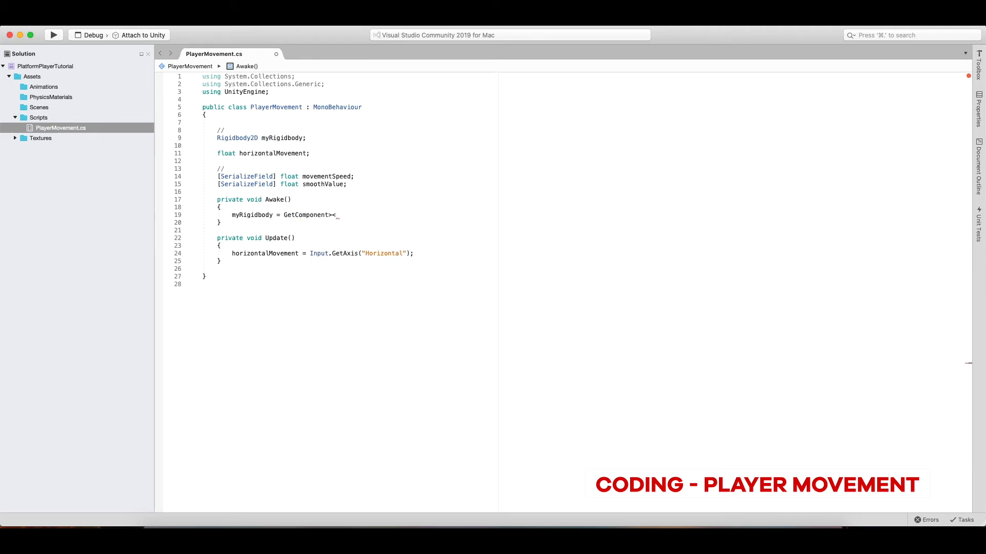
pyautogui.write('<Rigidbody2D>')
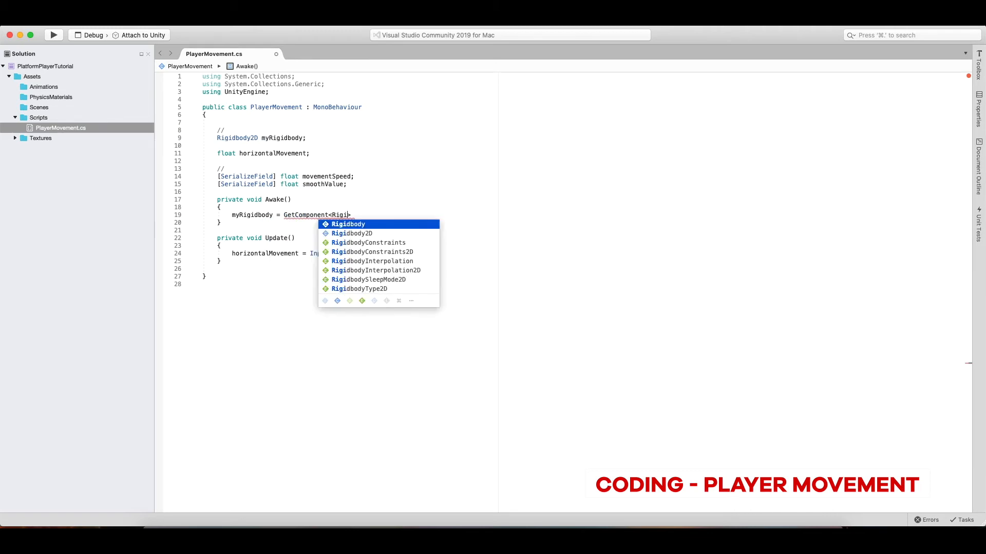
pyautogui.write('();')
pyautogui.press('super+s')
# Add an empty private void FixedUpdate() method below Update().
pyautogui.press('Down')
pyautogui.press('Down')
pyautogui.press('Down')
pyautogui.press('Down')
pyautogui.press('Down')
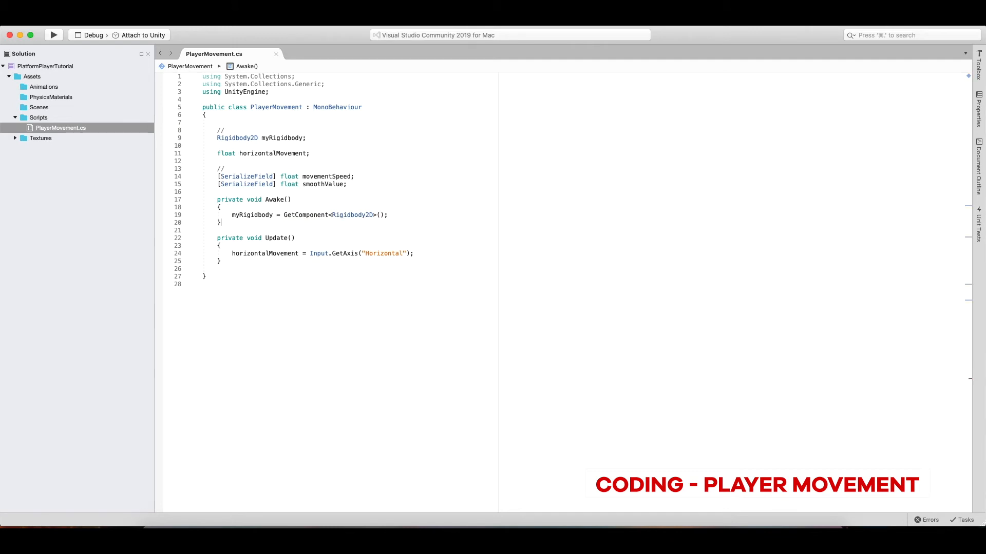
pyautogui.press('End')
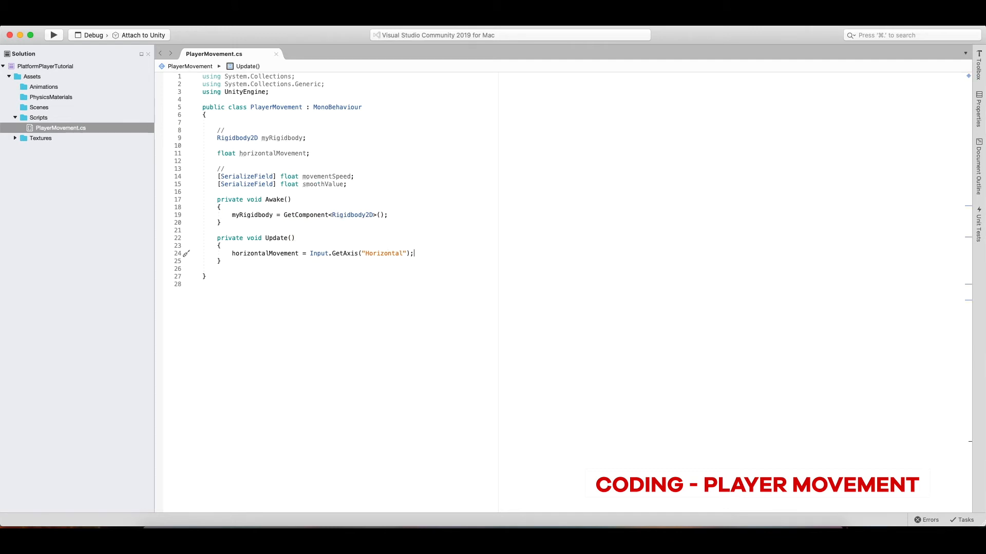
pyautogui.press('Return')
pyautogui.press('Return')
pyautogui.press('Return')
pyautogui.write('fix')
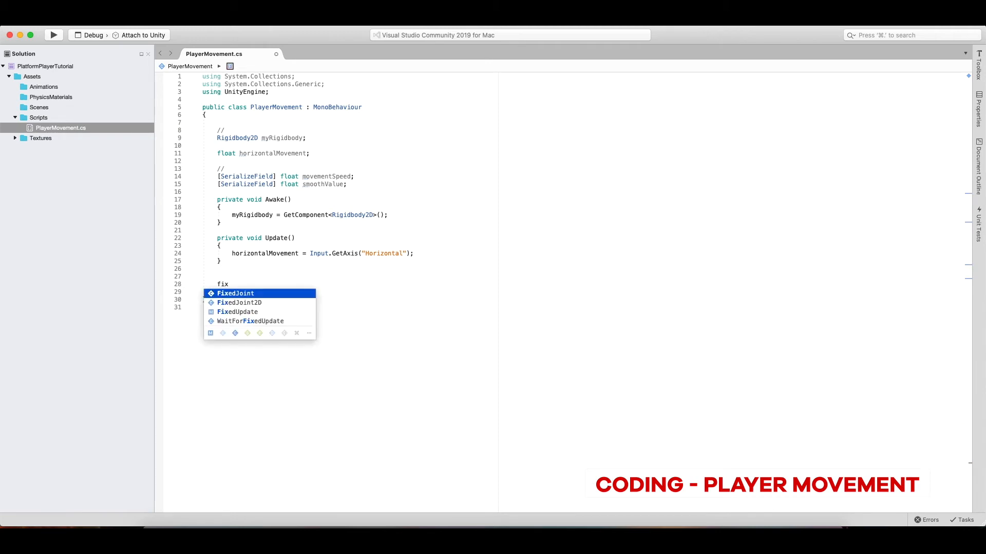
pyautogui.press('Down')
pyautogui.press('Down')
pyautogui.press('Return')
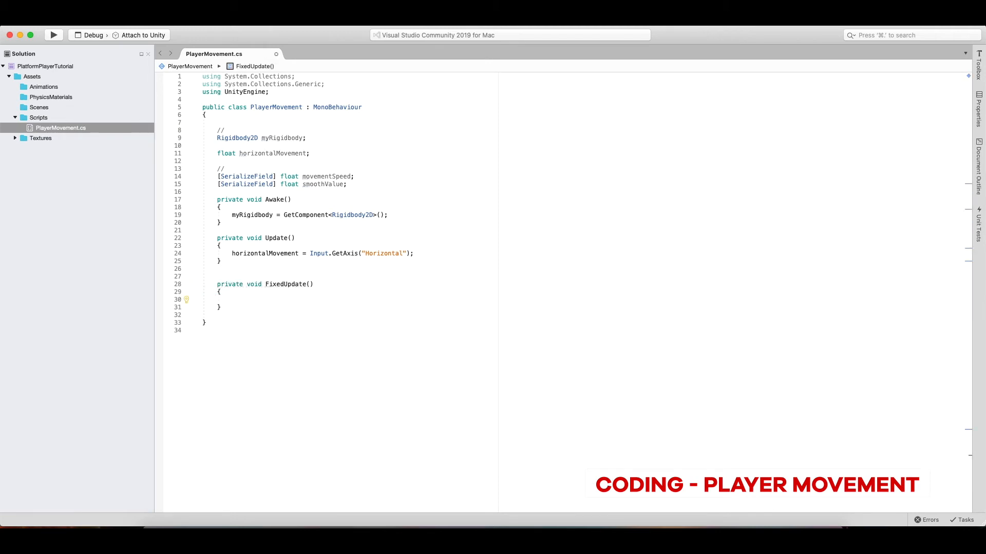
# In FixedUpdate(), add Vector2 nextVelocity = new Vector2(horizontalMovement * movementSpeed, myRigidbody.velocity.y); and save the script.
pyautogui.write('Vector2 ne')
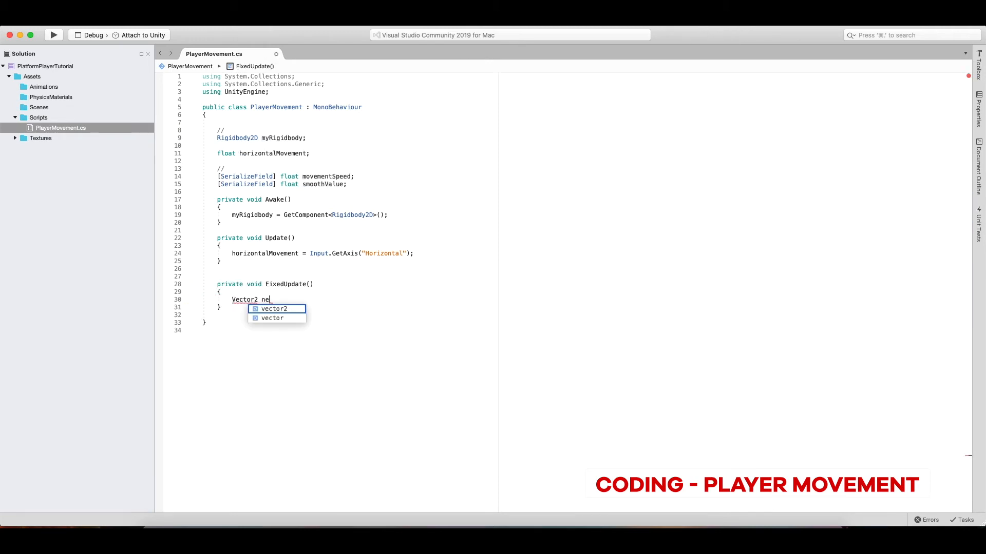
pyautogui.write('xtVelocity = ')
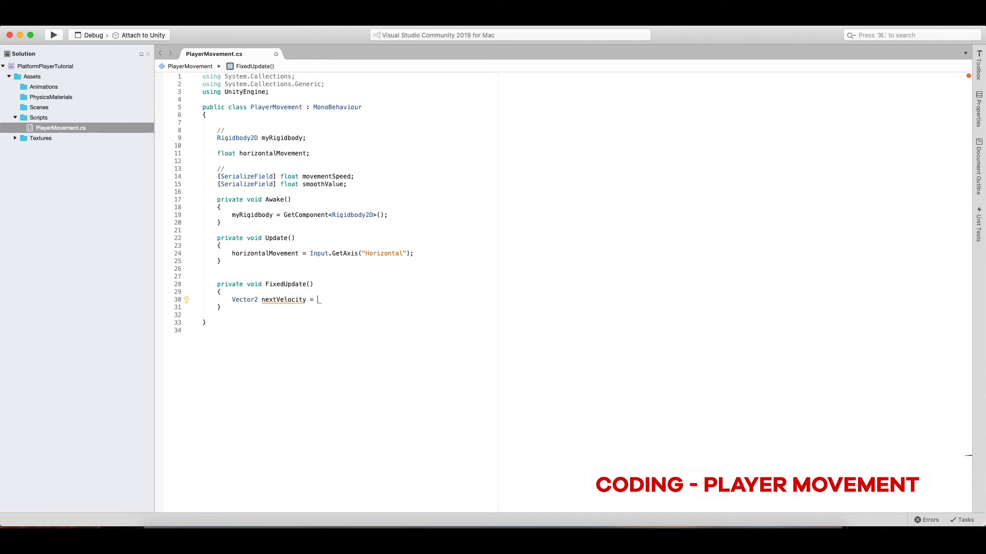
pyautogui.write('new Vector2()')
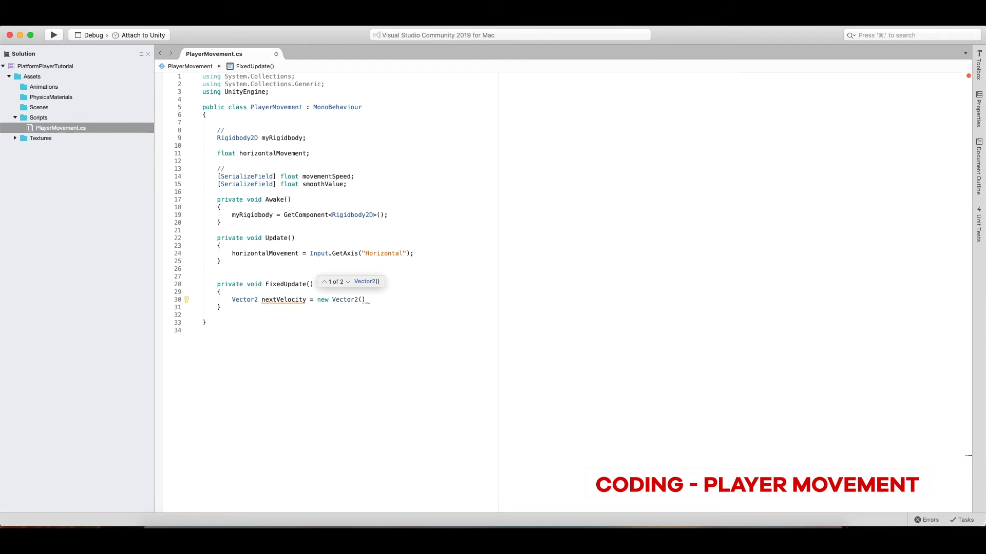
pyautogui.write('ho')
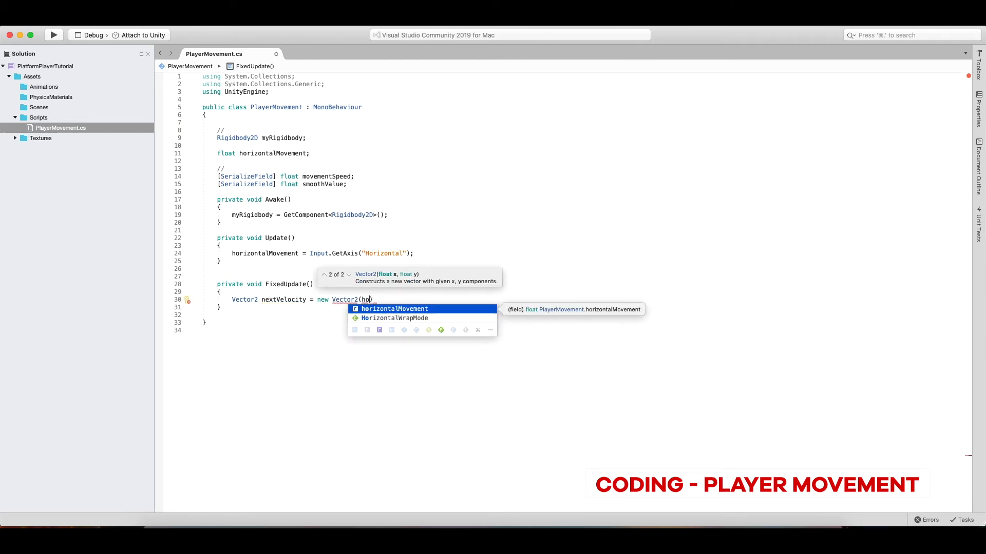
pyautogui.press('Return')
pyautogui.write('* move')
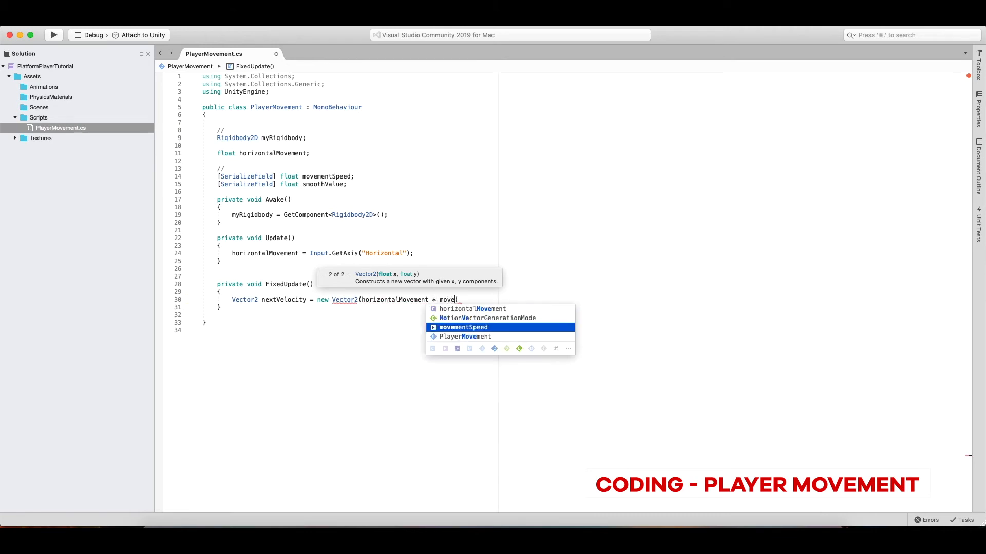
pyautogui.press('Return')
pyautogui.write(',')
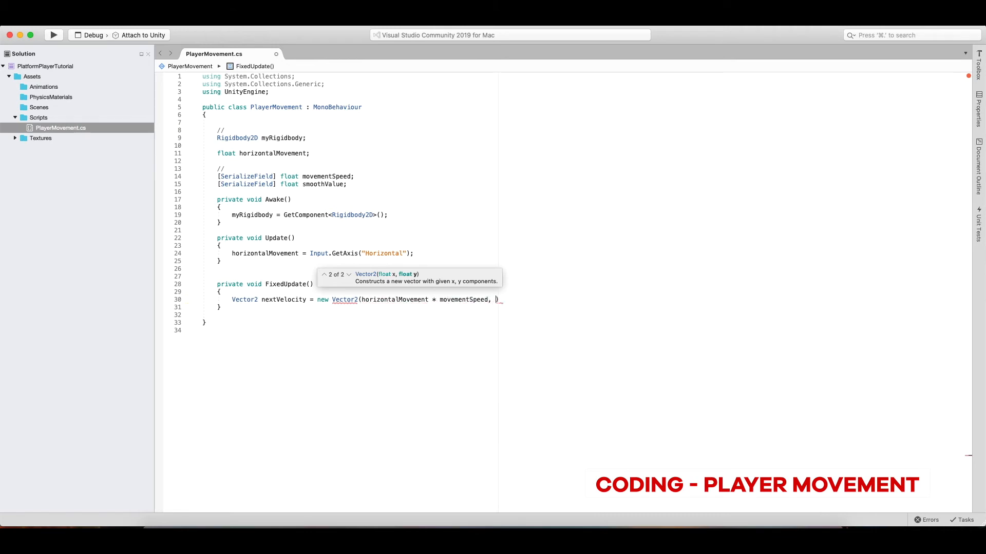
pyautogui.click(568, 303)
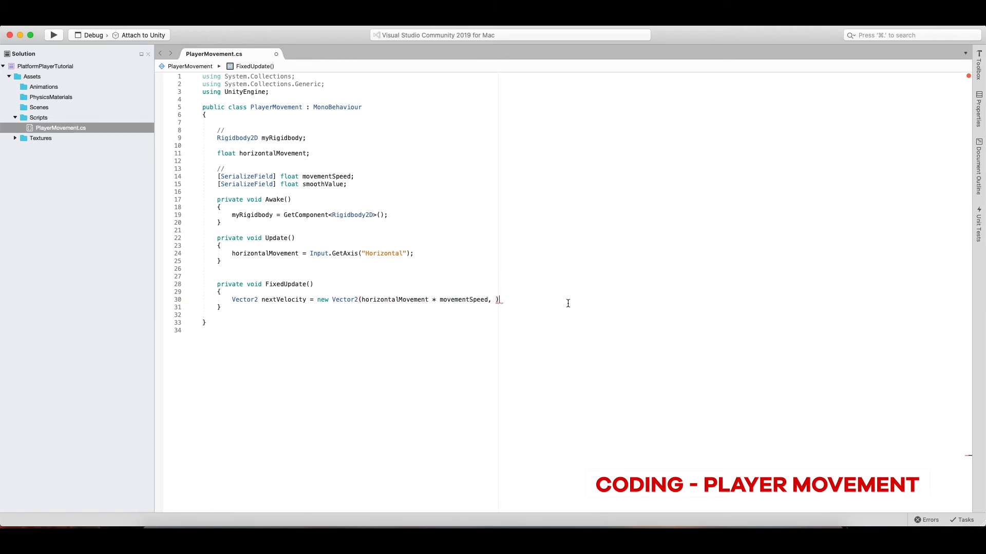
pyautogui.write('myRigidbody.velocity.')
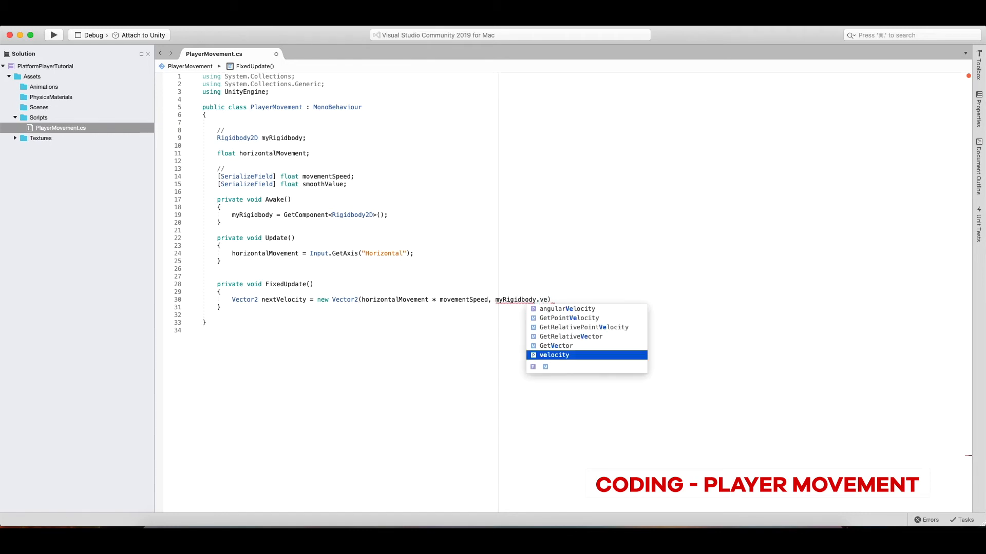
pyautogui.write('y);')
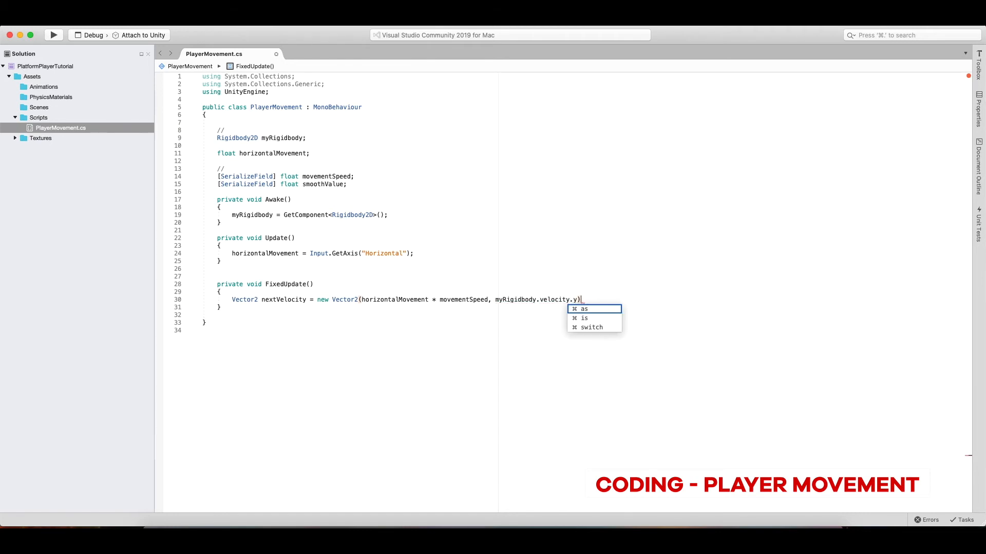
pyautogui.press('super+s')
# In FixedUpdate(), below the nextVelocity line, start assigning myRigidbody.velocity = Vector2.Lerp with myRigidbody.velocity and nextVelocity as the first two arguments.
pyautogui.press('Return')
pyautogui.press('Up')
pyautogui.press('Return')
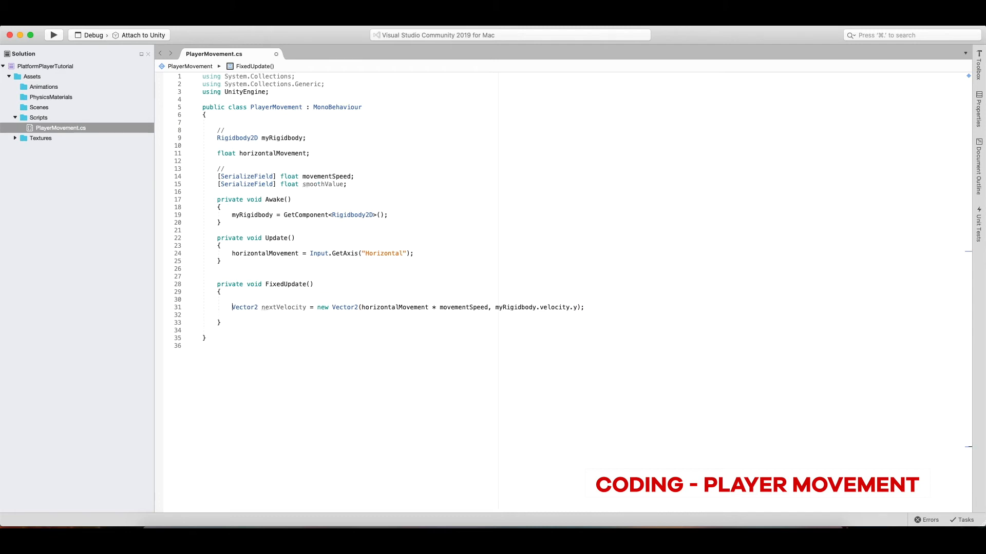
pyautogui.write('myRigidbody.velocity = V')
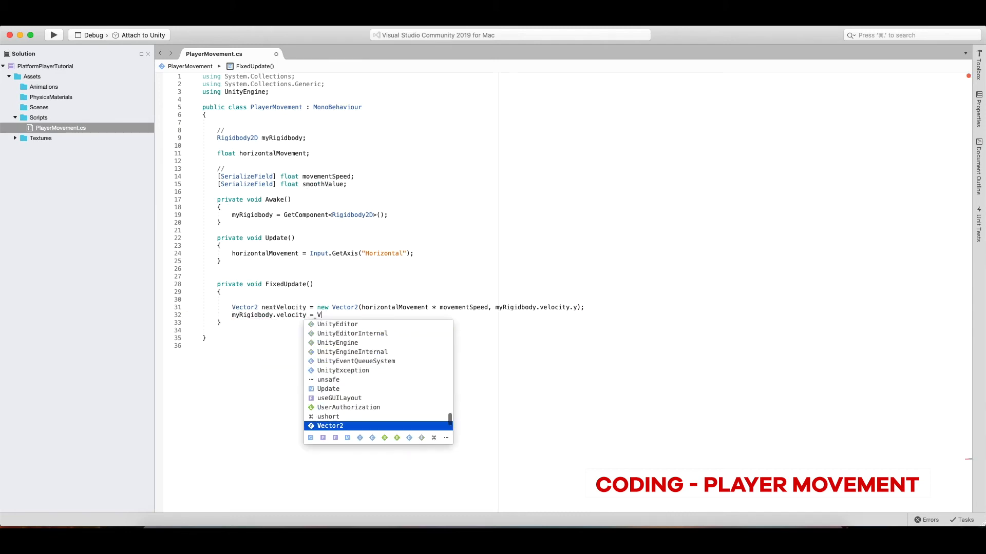
pyautogui.write('ector2.Lerp')
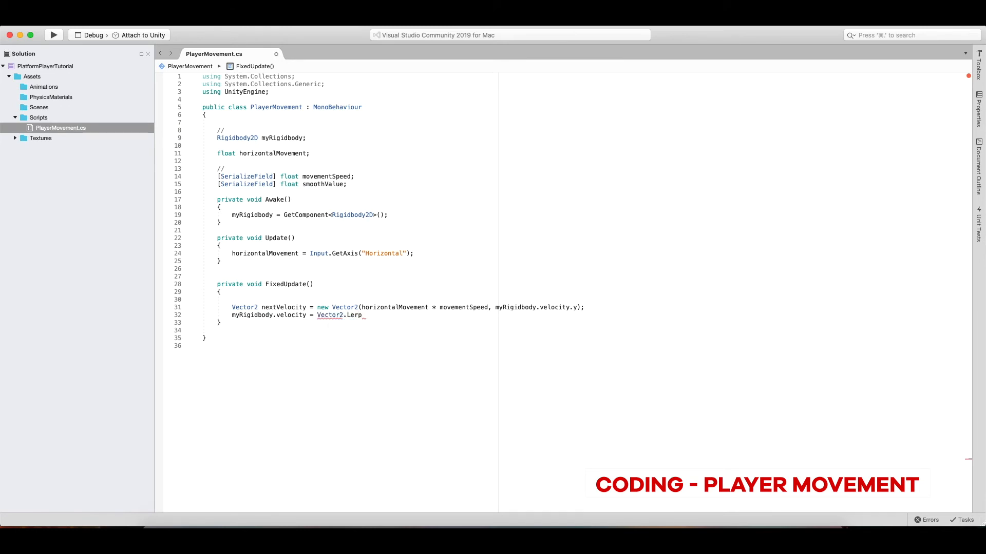
pyautogui.write('(myRigidbody.velocity,')
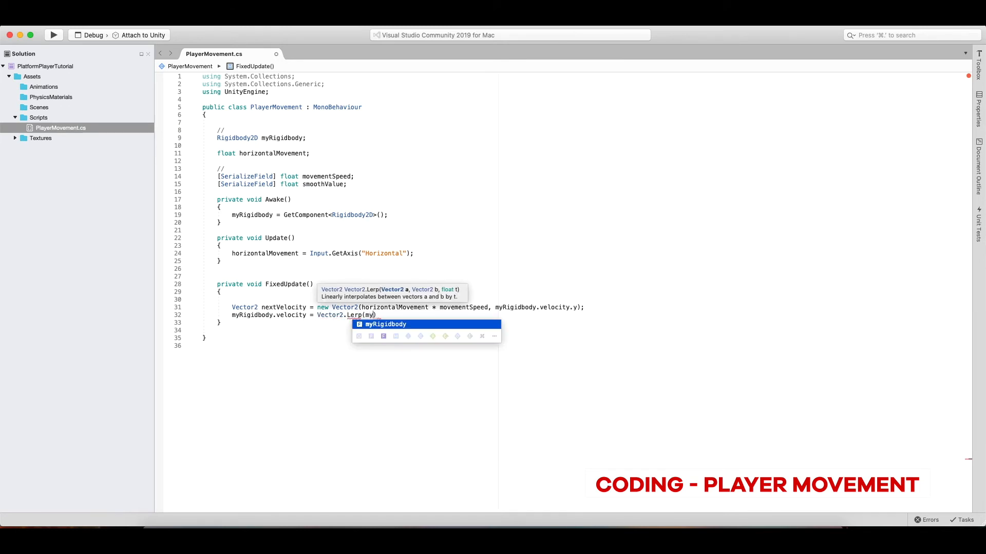
pyautogui.write('nextVelocity')
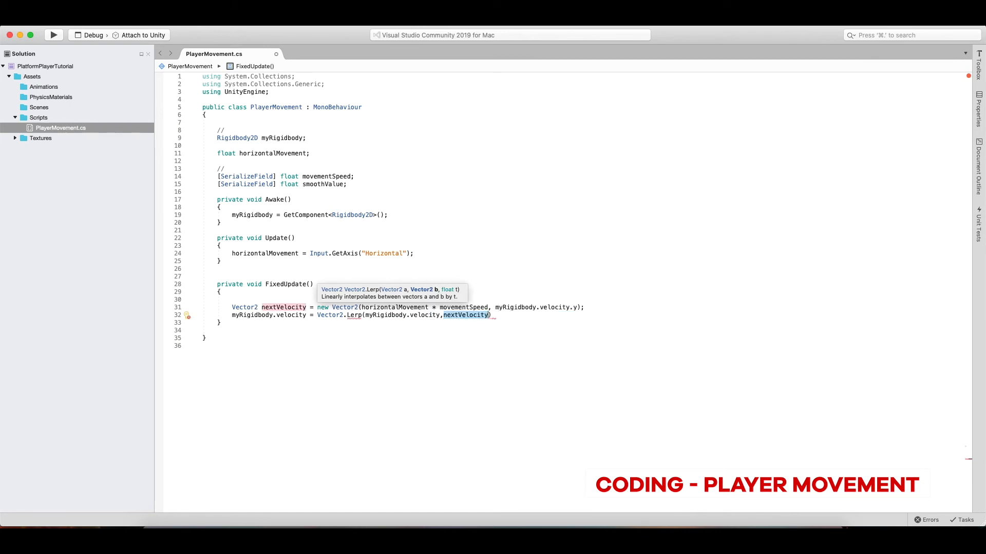
# Complete the Vector2.Lerp call with smoothValue * Time.deltaTime as the third argument, end the statement, and save the script.
pyautogui.write(', movem')
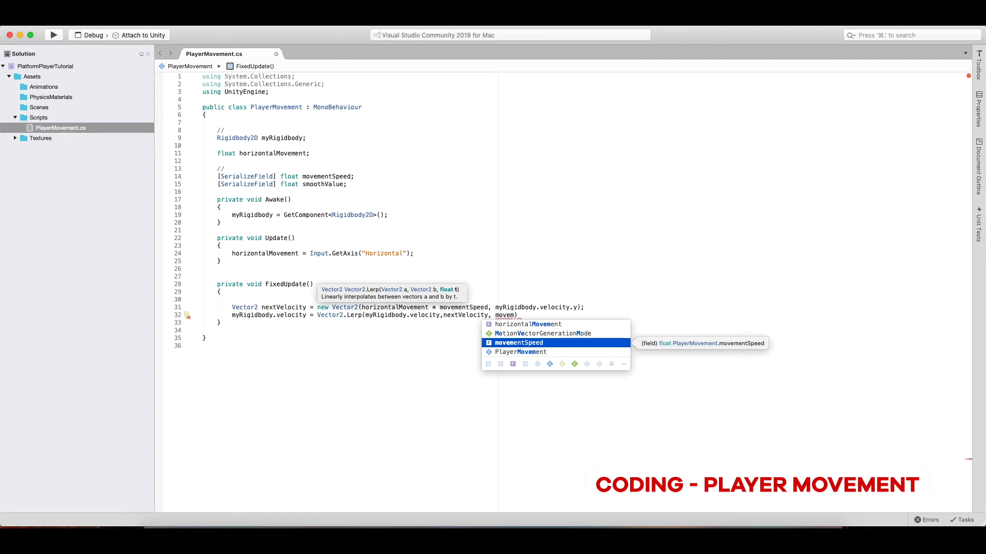
pyautogui.press('BackSpace')
pyautogui.press('BackSpace')
pyautogui.press('BackSpace')
pyautogui.press('BackSpace')
pyautogui.press('BackSpace')
pyautogui.write('smoothValue ')
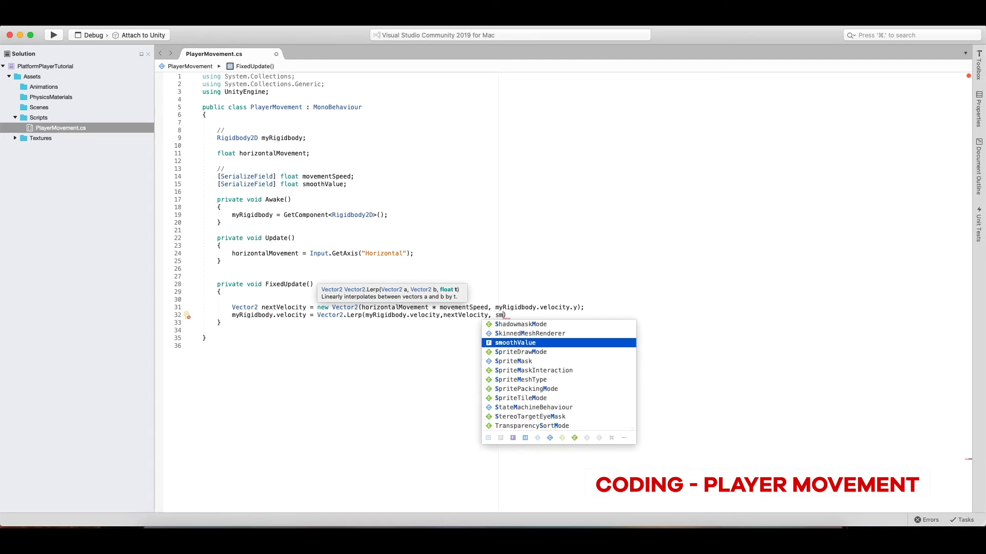
pyautogui.write('* Time.deltaTime);')
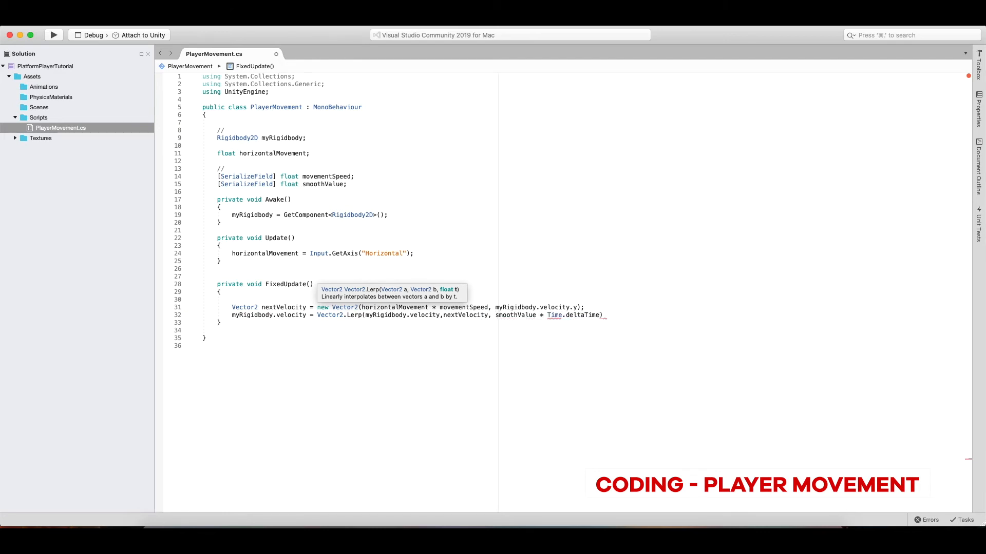
pyautogui.press('super+s')
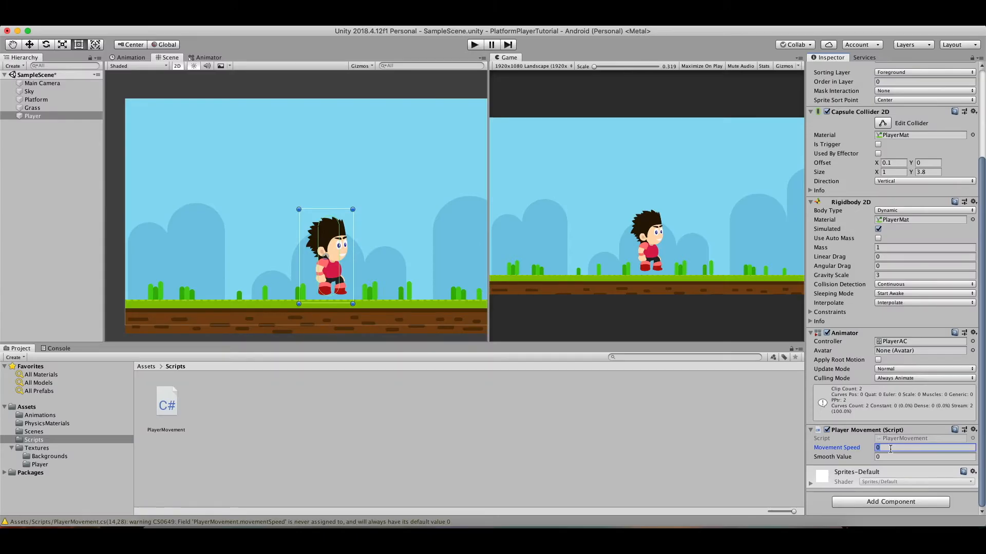
# Switch to Unity, set the Player Movement script's Movement Speed to 5 and Smooth Value to 10, and widen the Game view.
pyautogui.press('Tab')
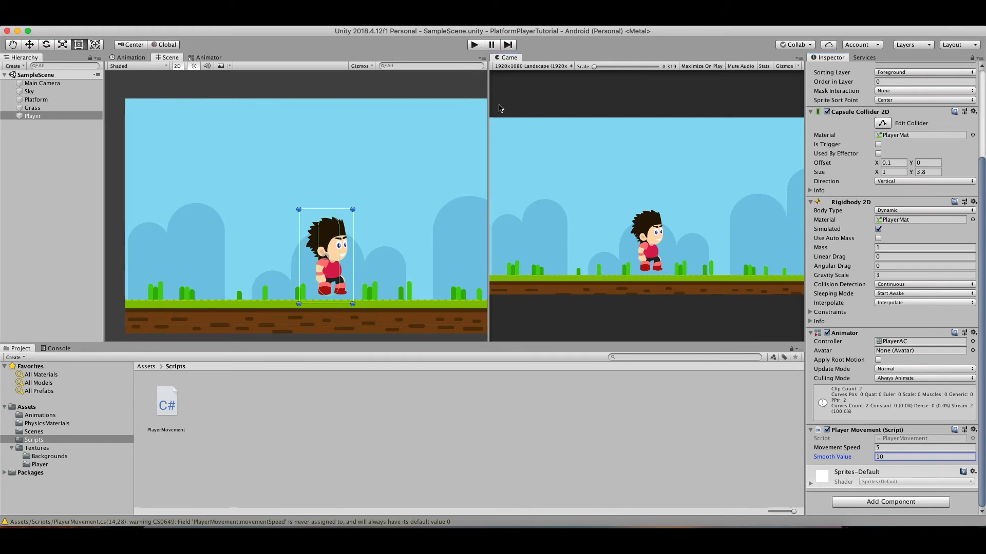
pyautogui.moveTo(488, 178); pyautogui.dragTo(345, 210)
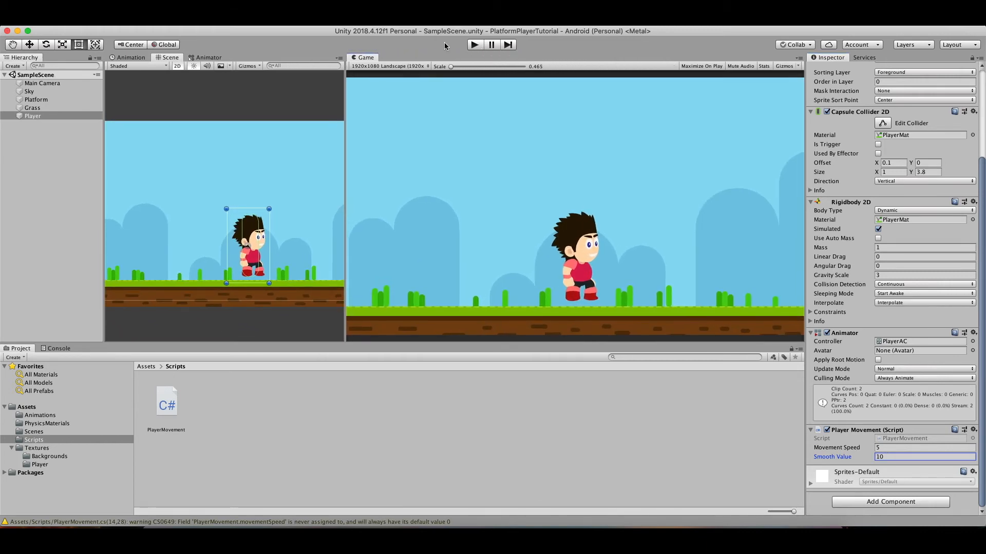
# Run the game and move the player right and left to test the movement script.
pyautogui.click(474, 45)
pyautogui.press('Right')
pyautogui.press('Left')
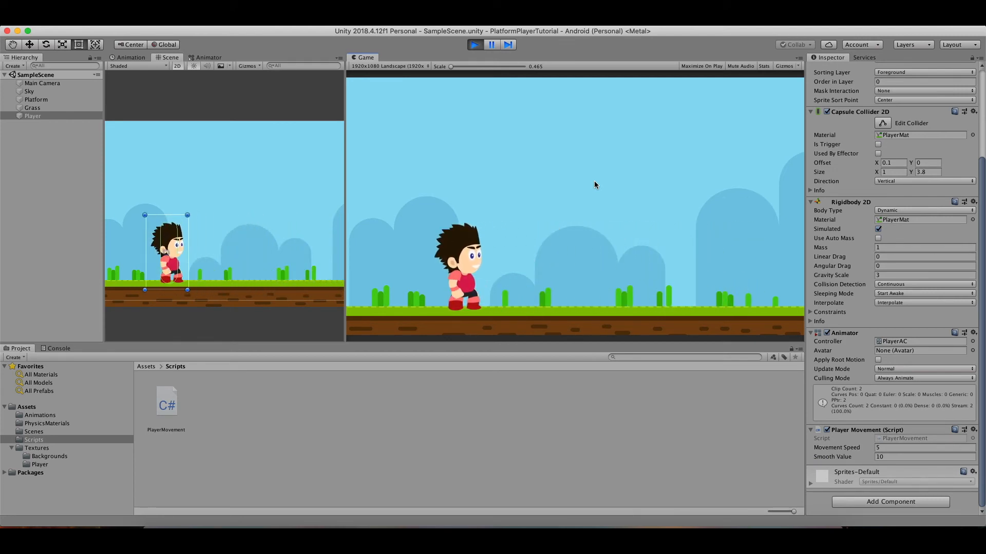
pyautogui.press('Right')
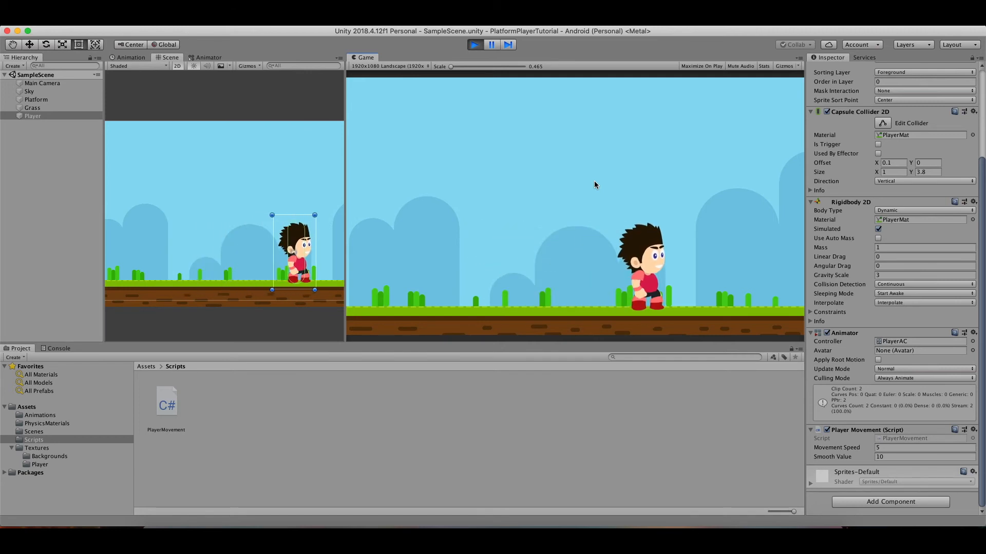
pyautogui.press('Left')
pyautogui.press('Right')
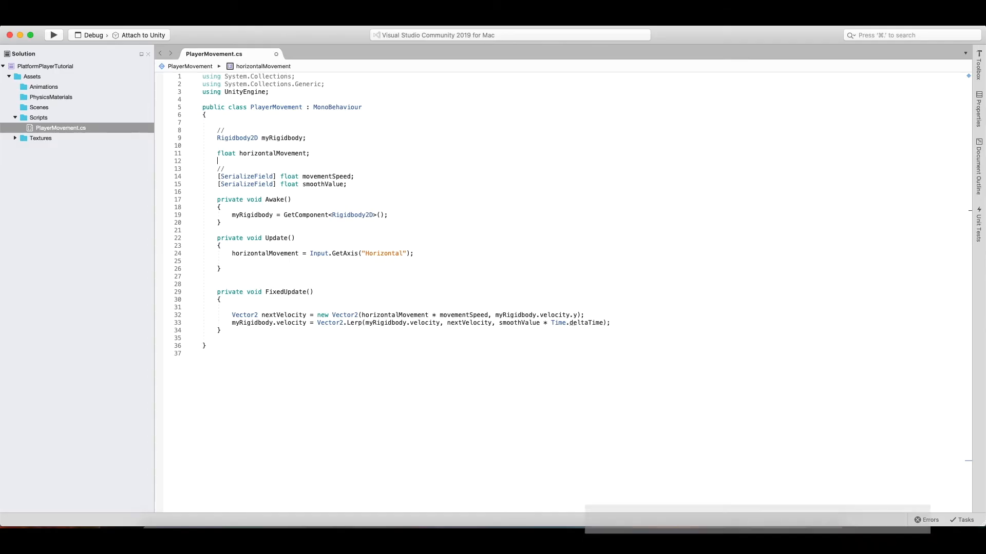
# In the PlayerMovement script, declare "Animator myAnimator;" directly below the Rigidbody2D declaration.
pyautogui.click(217, 145)
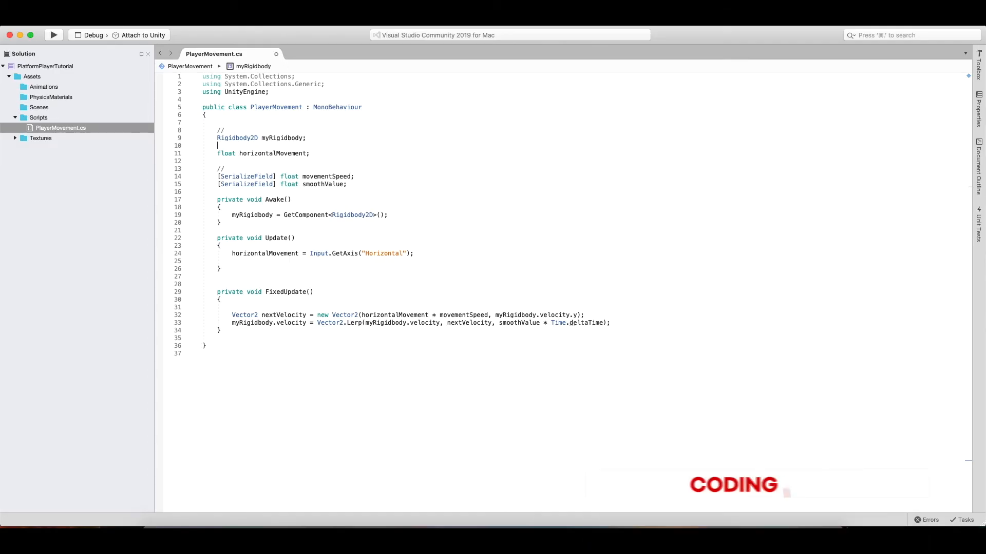
pyautogui.write('Anim')
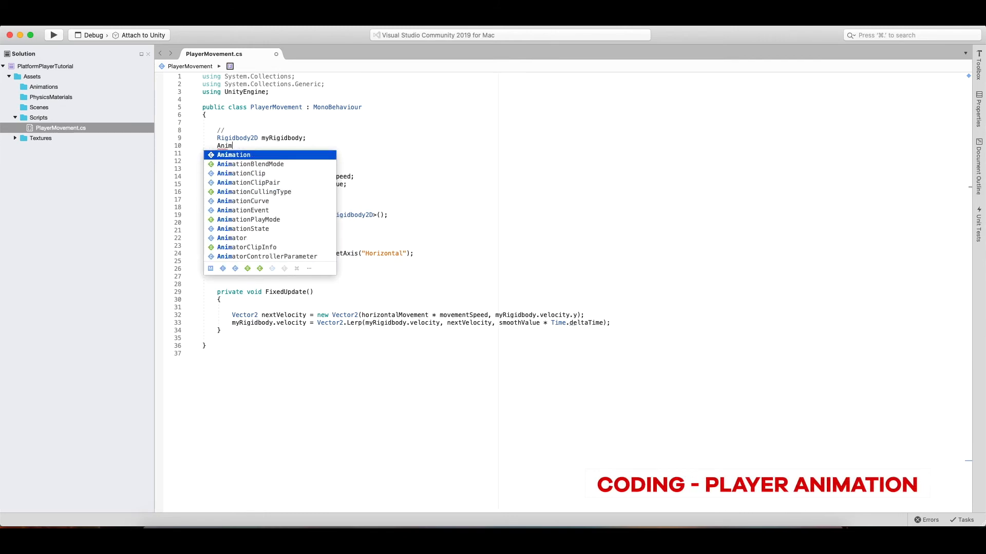
pyautogui.write('ator myAnimator')
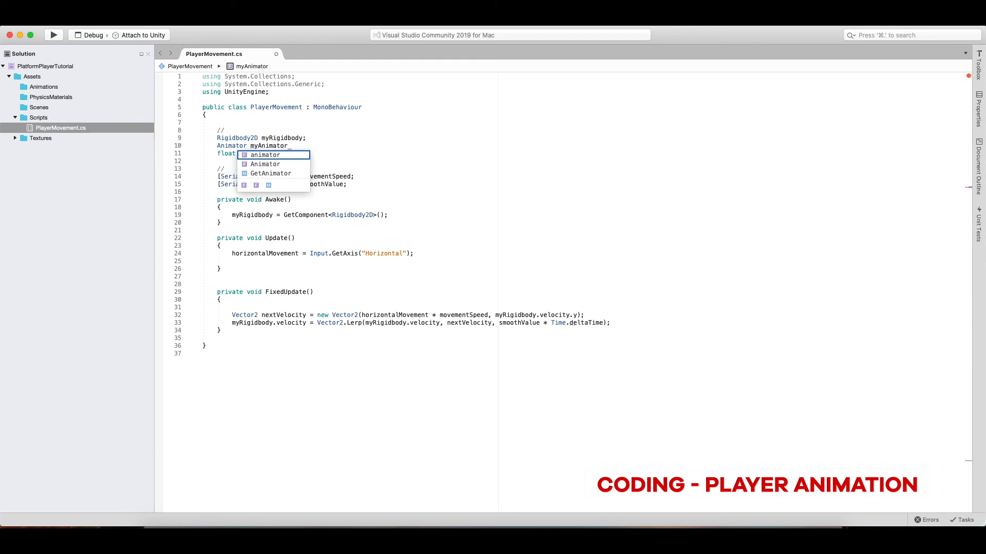
pyautogui.write(';')
# In Awake(), add the line myAnimator = GetComponent<Animator>(); below the myRigidbody assignment.
pyautogui.click(389, 215)
pyautogui.press('Return')
pyautogui.write('myAnimator = GetComponent')
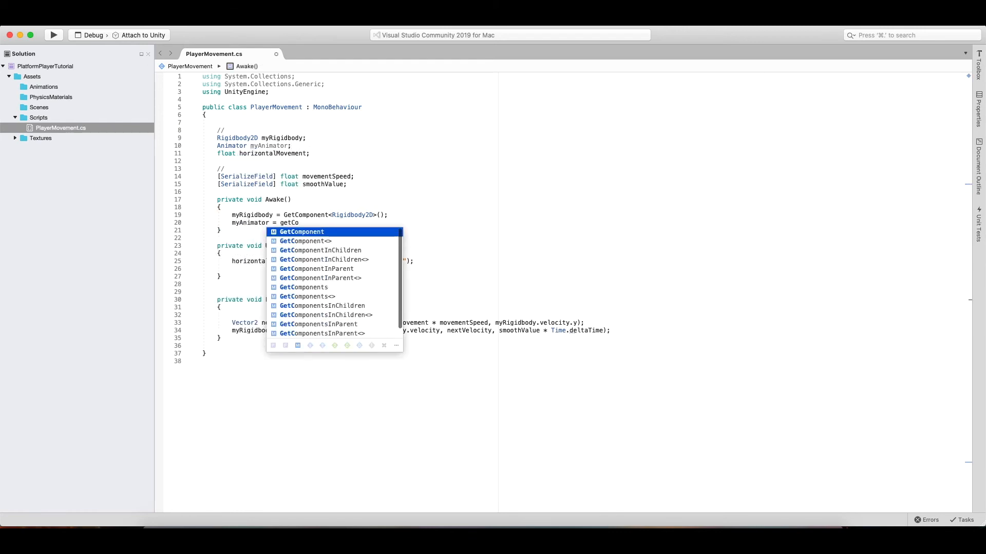
pyautogui.write('<Animator>();')
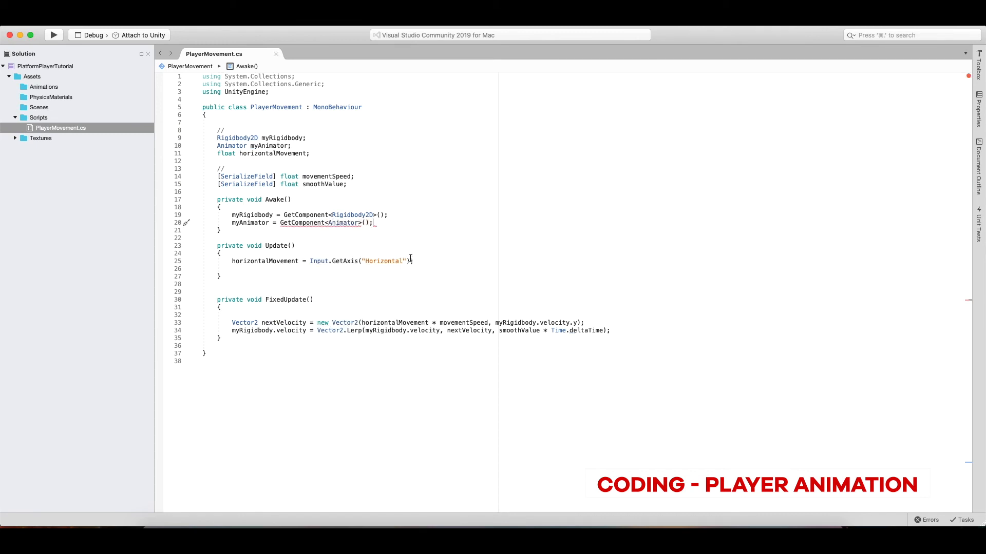
# In Update(), after a blank line, add myAnimator.SetFloat("", horizontalMovement); with the parameter name left empty.
pyautogui.click(275, 271)
pyautogui.press('Return')
pyautogui.write('my')
pyautogui.press('Return')
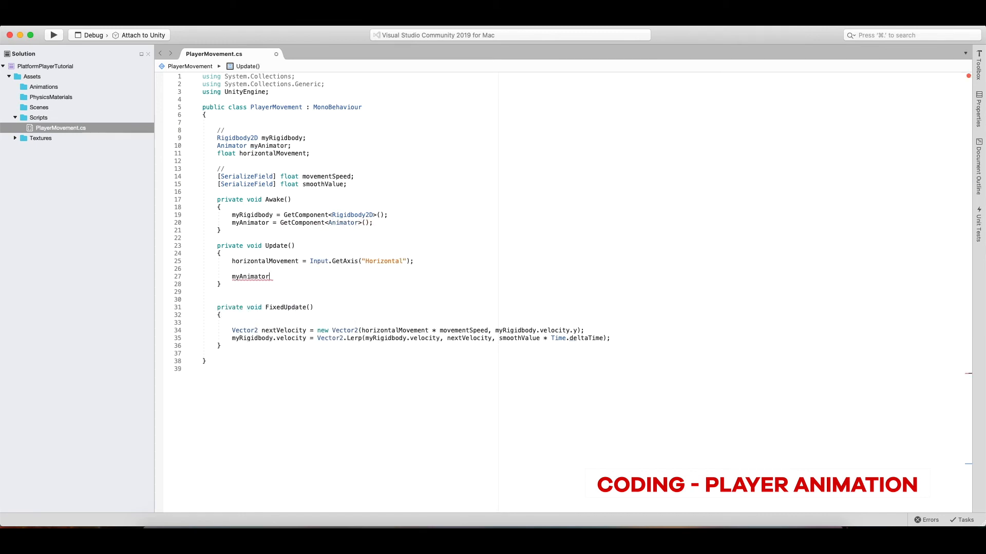
pyautogui.write('.setf')
pyautogui.press('Return')
pyautogui.write('("')
pyautogui.press('Right')
pyautogui.write(',hor')
pyautogui.press('Return')
pyautogui.write(';')
# Switch to Unity, show the player's Animator with more room, and copy the name of its Speed parameter.
pyautogui.click(633, 535)
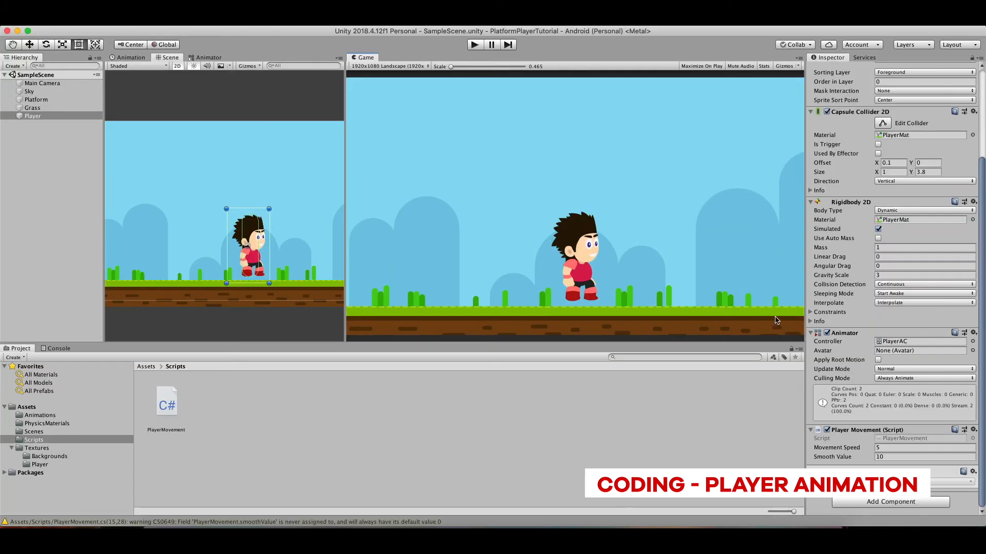
pyautogui.click(208, 58)
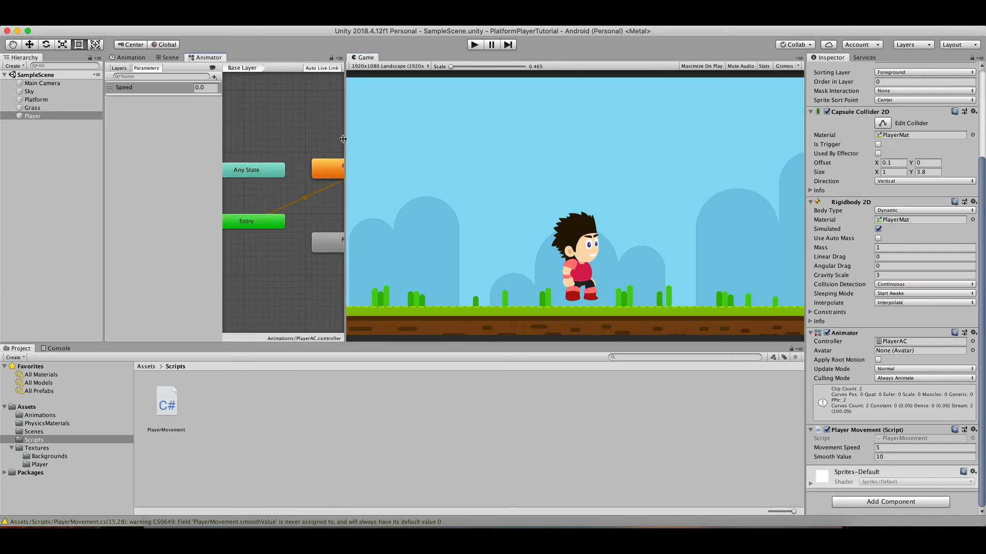
pyautogui.moveTo(344, 139); pyautogui.dragTo(398, 142)
pyautogui.doubleClick(126, 88)
pyautogui.press('super+c')
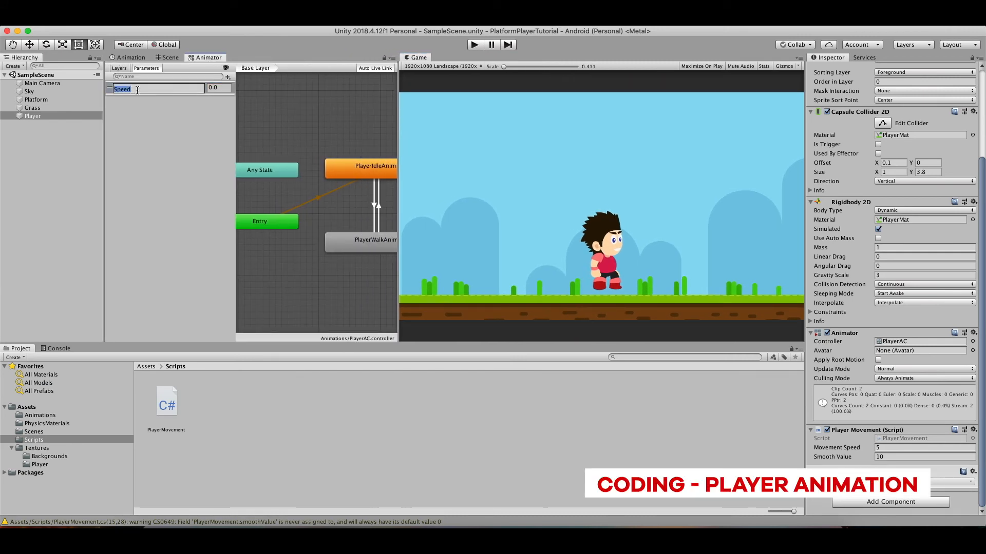
# Back in Visual Studio, paste Speed between the empty quotes of the SetFloat call and save the script.
pyautogui.press('super+Tab')
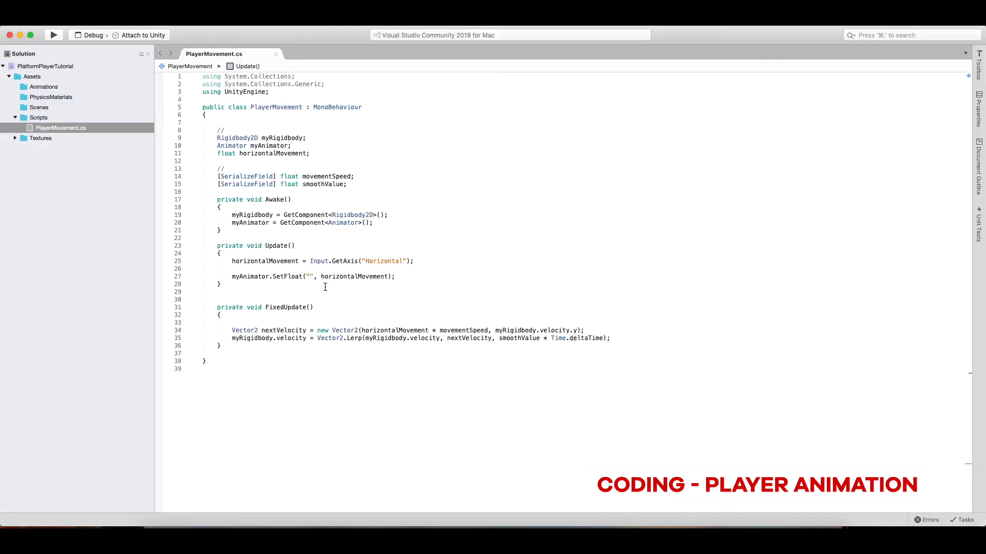
pyautogui.click(308, 276)
pyautogui.press('super+v')
pyautogui.press('super+s')
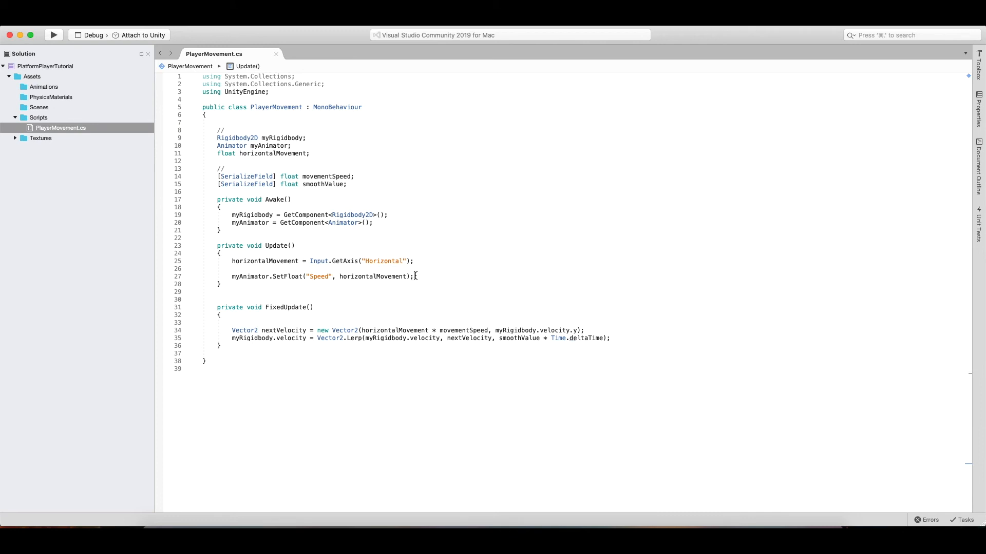
# Wrap horizontalMovement in the SetFloat call with Mathf.Abs() and save the script.
pyautogui.write('Mathf.ab')
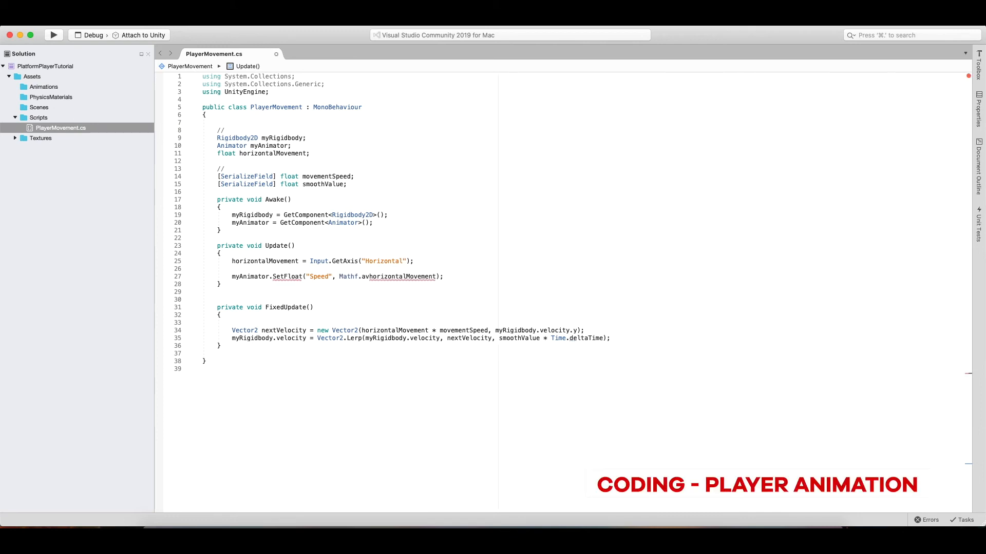
pyautogui.press('BackSpace')
pyautogui.write('bs')
pyautogui.press('Return')
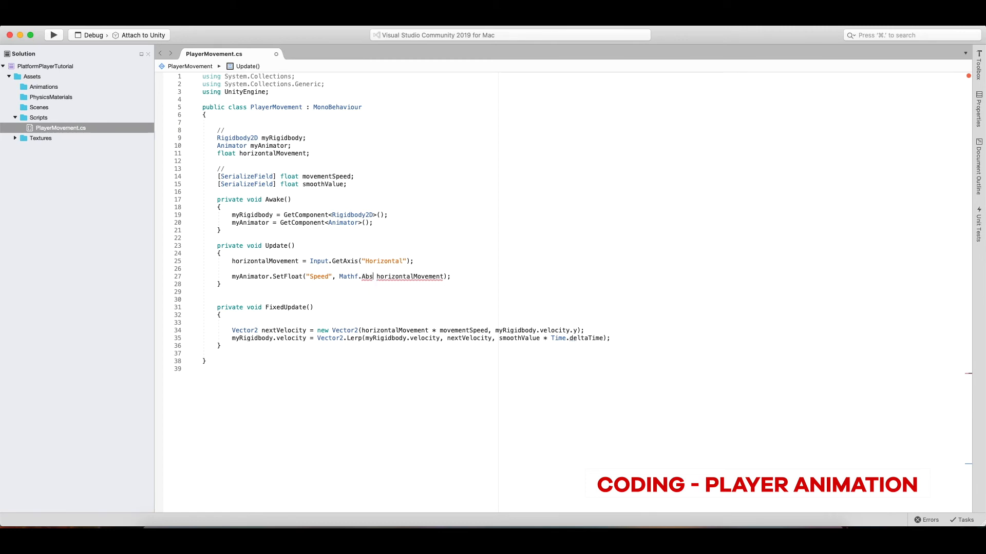
pyautogui.write('(')
pyautogui.press('End')
pyautogui.write(')')
pyautogui.press('super+s')
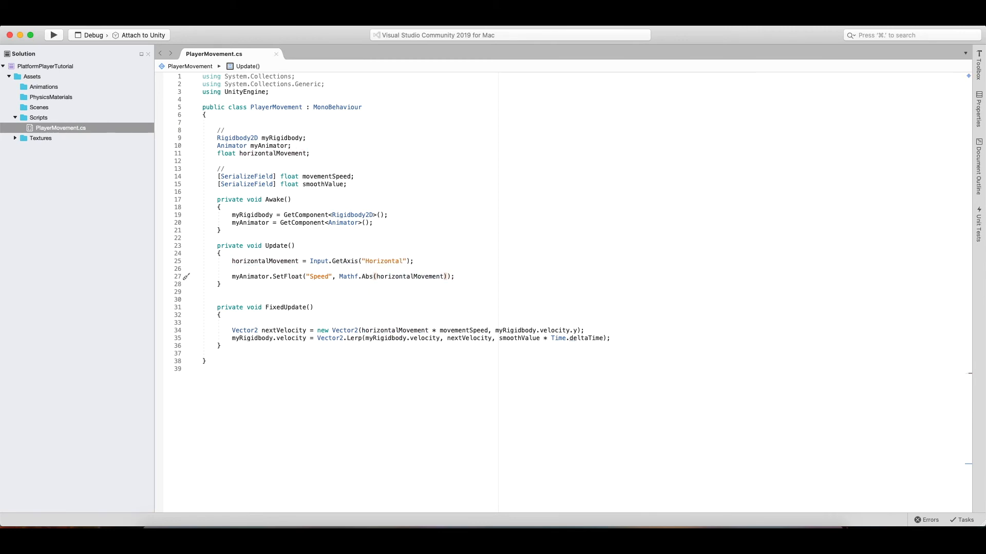
# Switch to Unity and set the Player Movement script's Movement Speed to 7.
pyautogui.press('super+Tab')
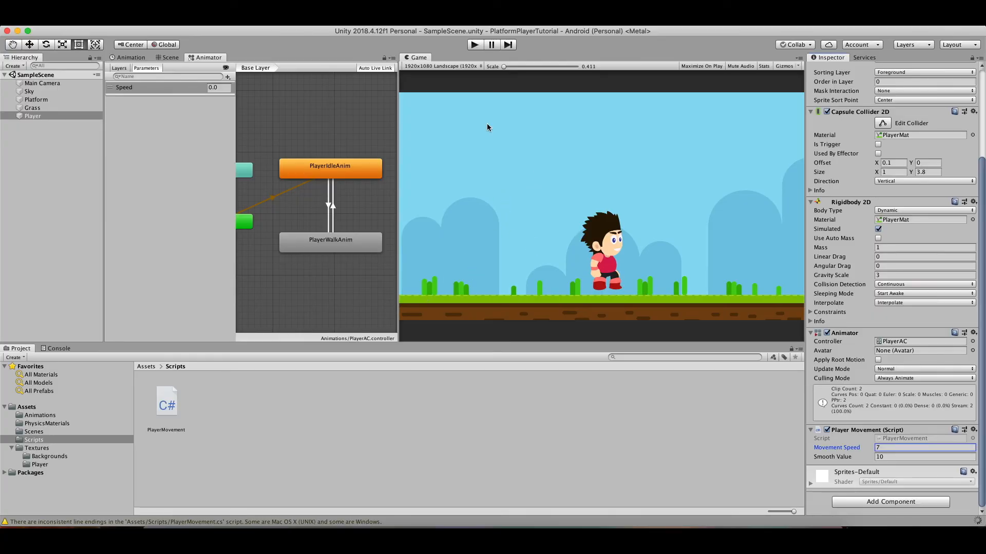
# Run the game and move the player repeatedly right and left to test switching between the idle and walk animations.
pyautogui.press('super+p')
pyautogui.press('Right')
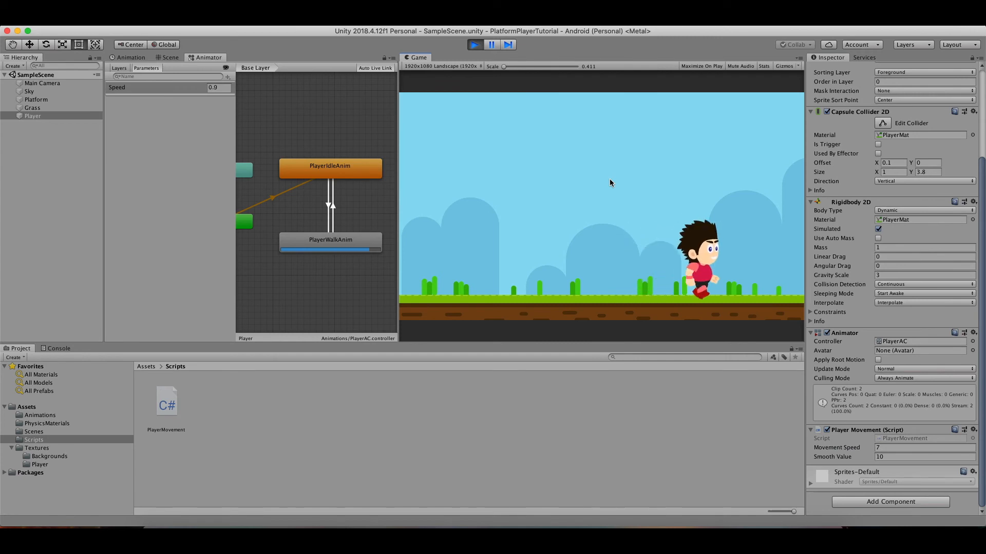
pyautogui.press('Left')
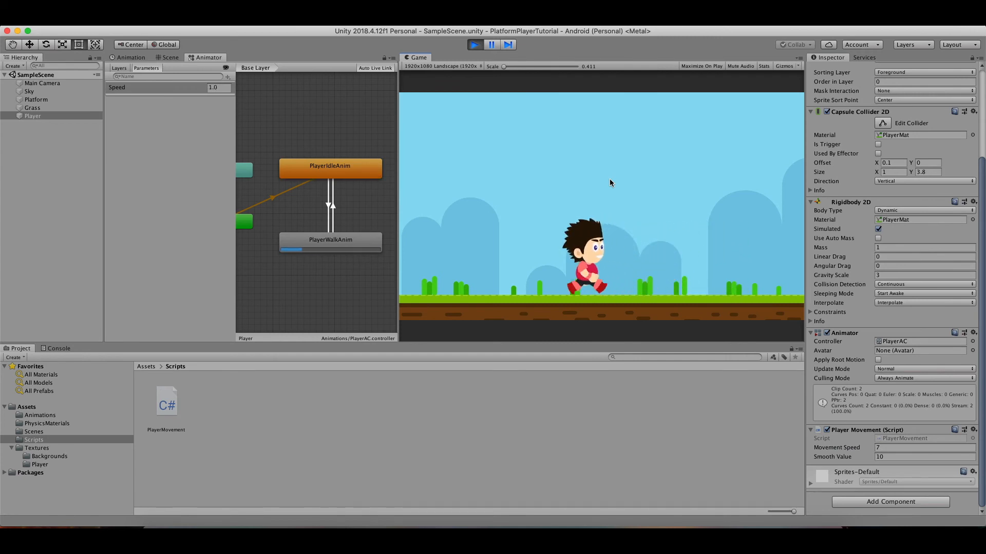
pyautogui.press('Right')
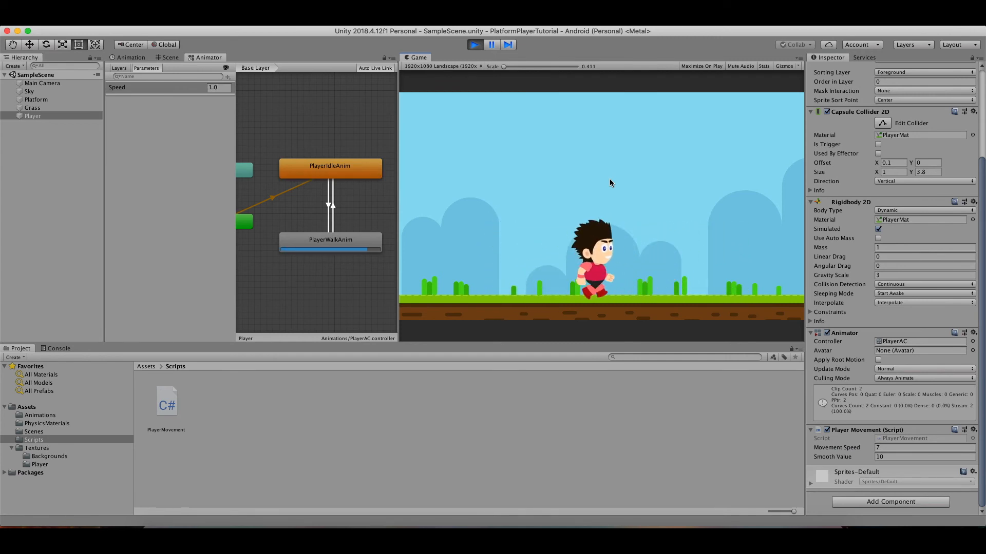
pyautogui.press('Left')
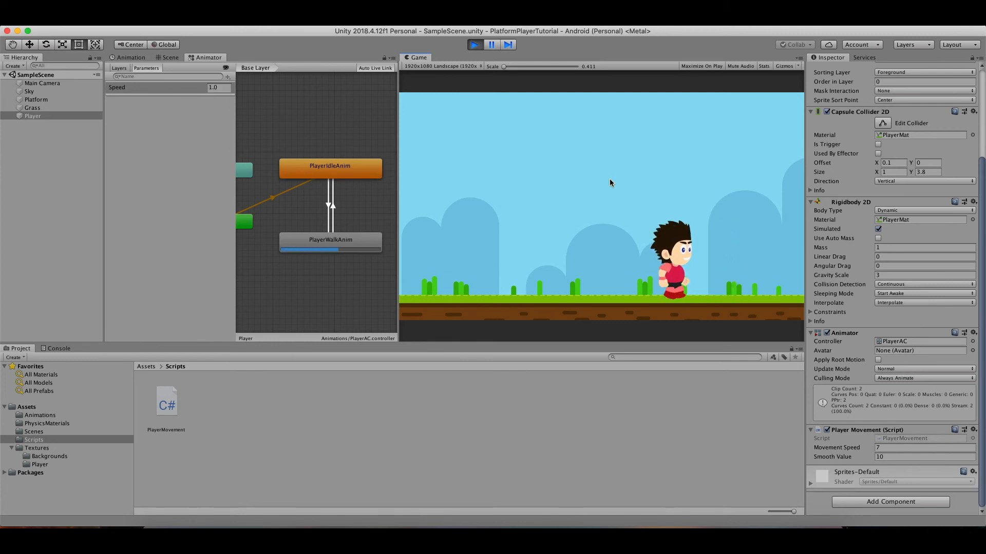
pyautogui.press('Right')
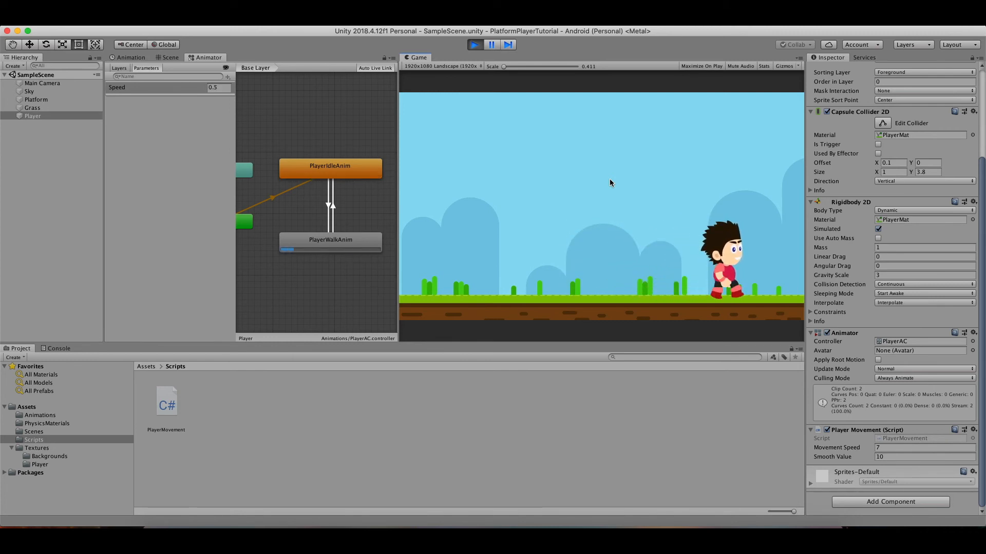
pyautogui.press('Left')
pyautogui.press('Right')
pyautogui.press('Left')
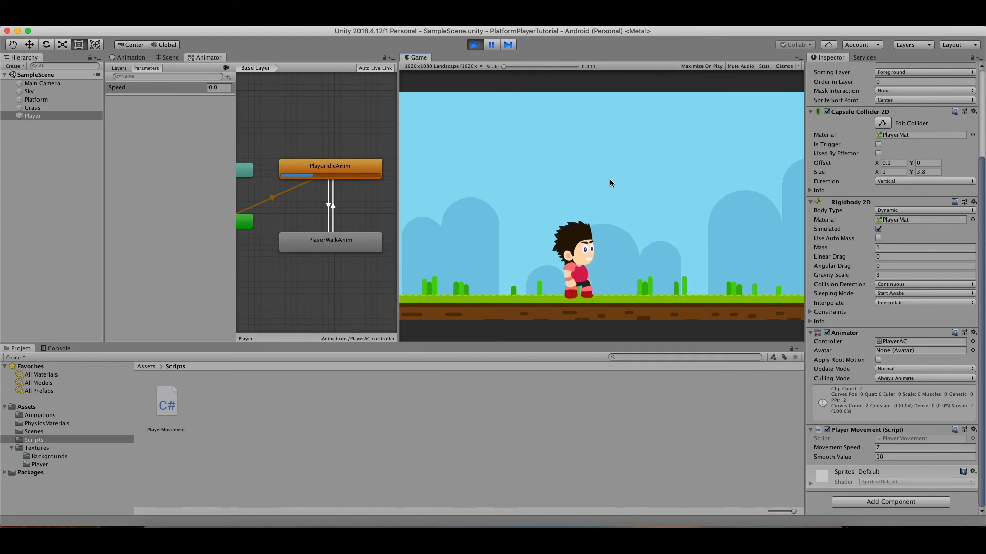
# Walk the player right and back left once more in the running game.
pyautogui.press('Right')
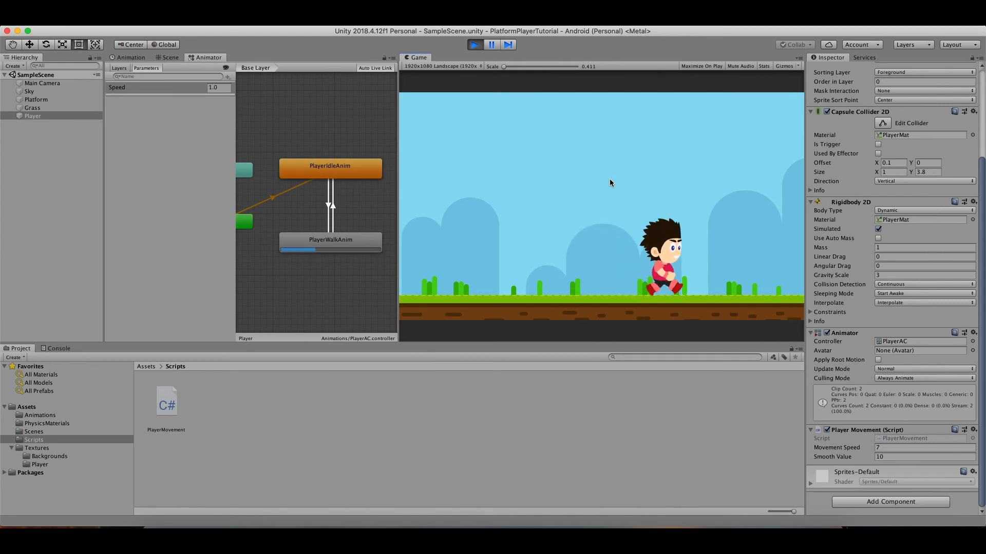
pyautogui.press('Left')
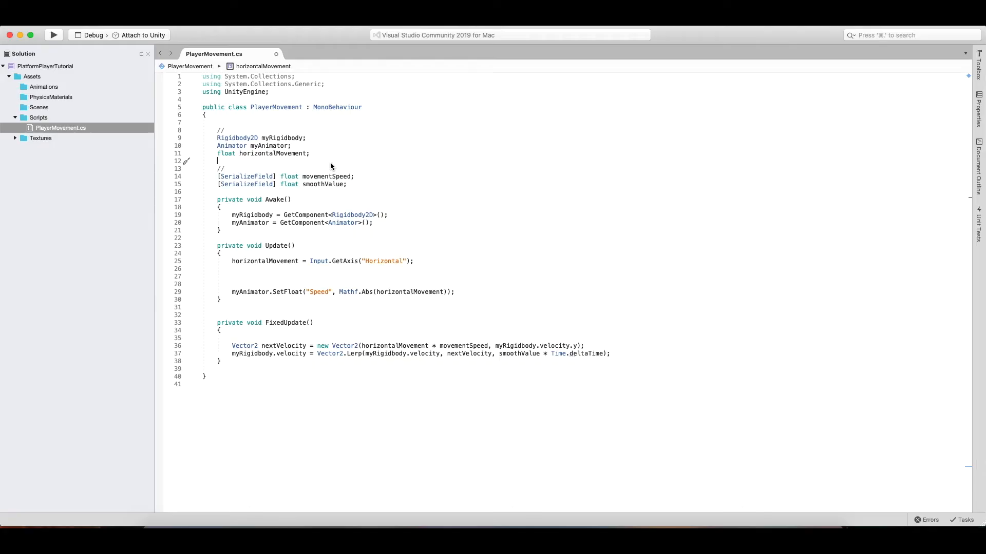
# In Visual Studio, declare bool faceRight = true; below the horizontalMovement field and save the script.
pyautogui.write('bool face')
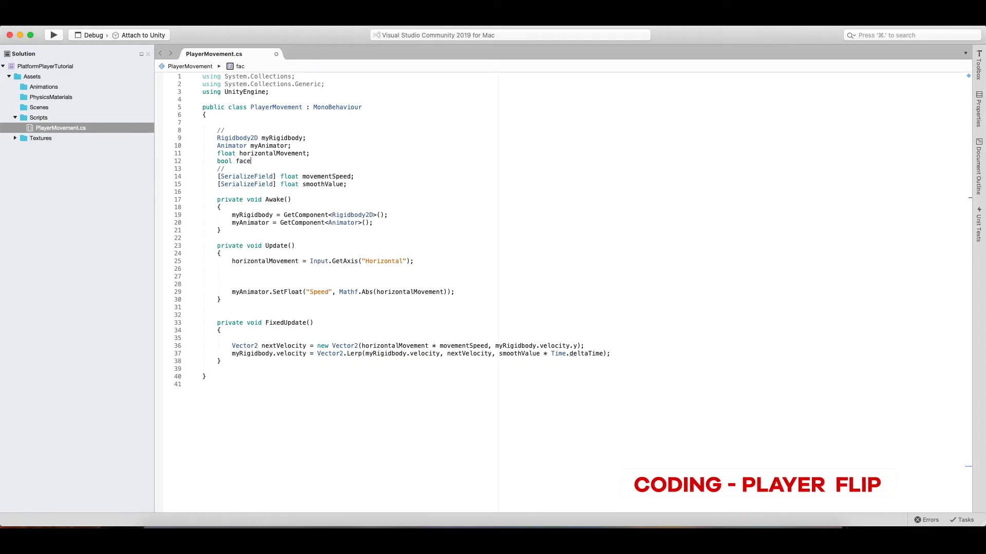
pyautogui.write('Right = true;')
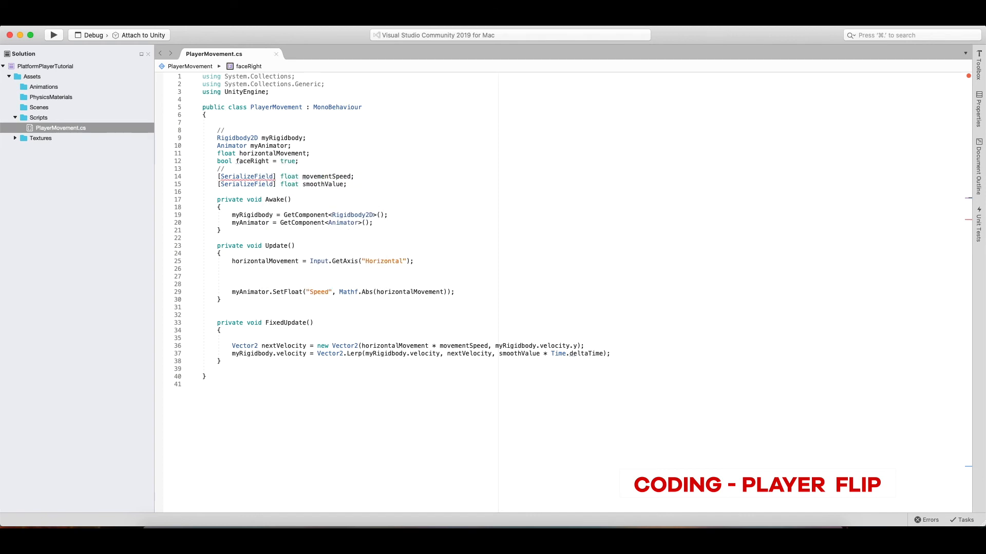
# In Update, add if (horizontalMovement > 0f && !faceRight) below the input line, followed by Flip;.
pyautogui.click(272, 278)
pyautogui.write('if(horizontalMovement > 0f)')
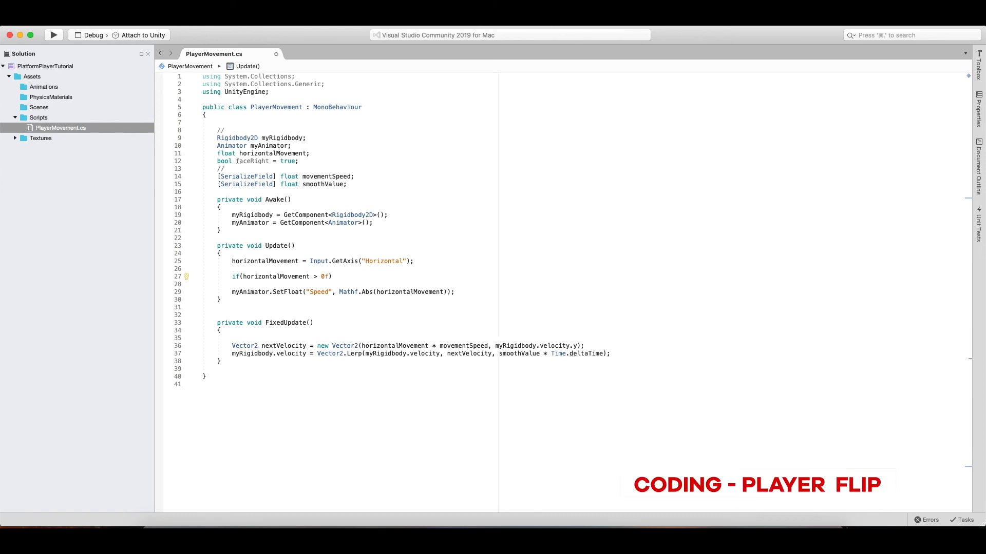
pyautogui.write('&& faceRight')
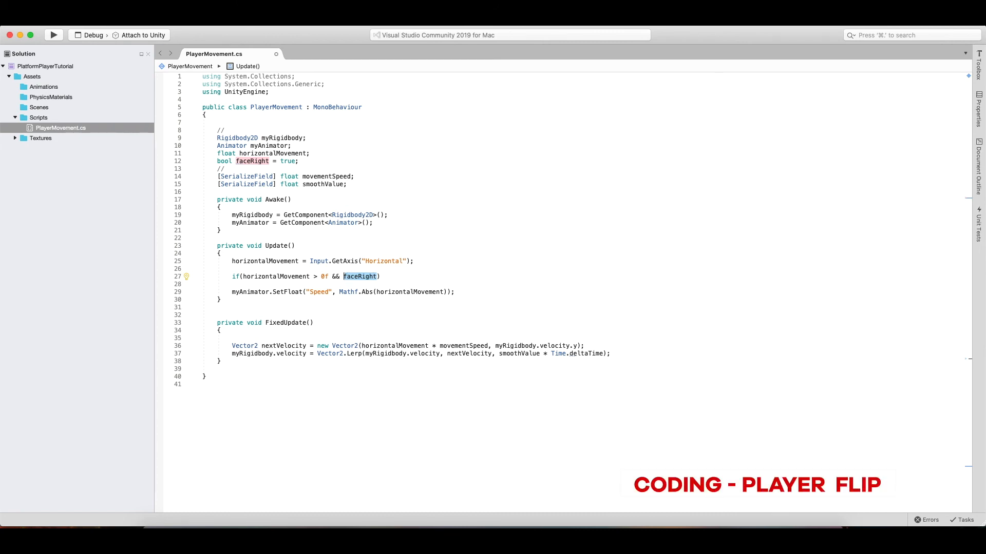
pyautogui.write('!')
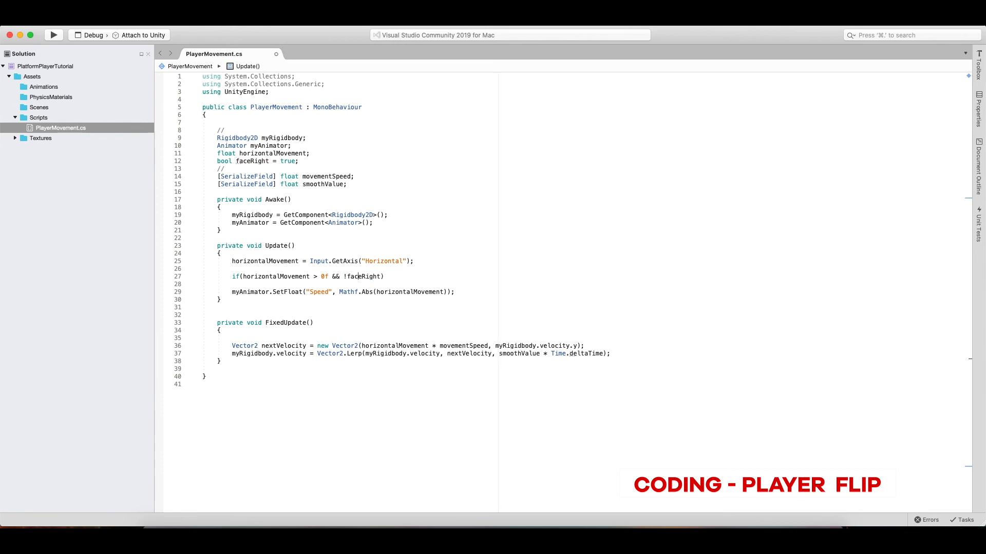
pyautogui.press('Return')
pyautogui.write('Flip;')
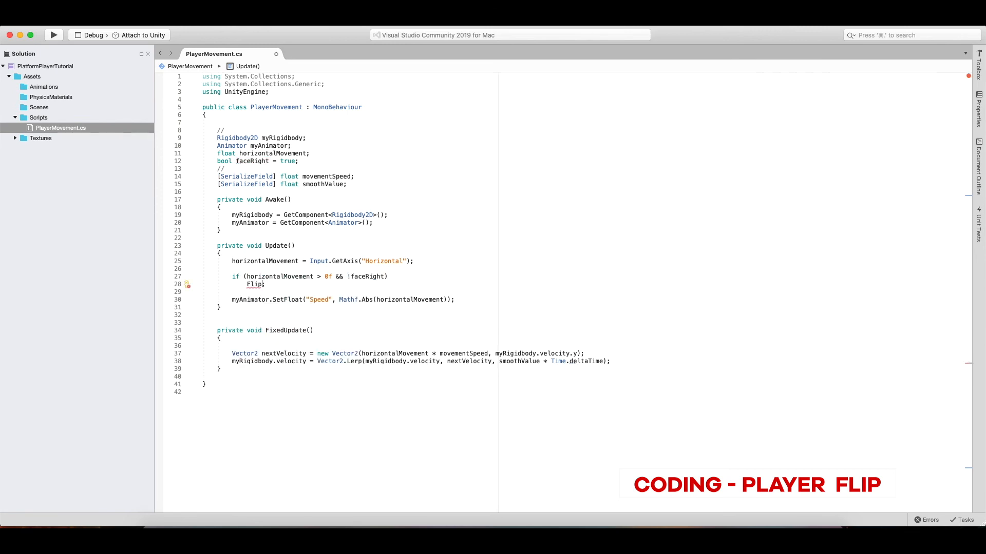
# Add an empty private void Flip() method between Update and FixedUpdate and save the script.
pyautogui.click(232, 292)
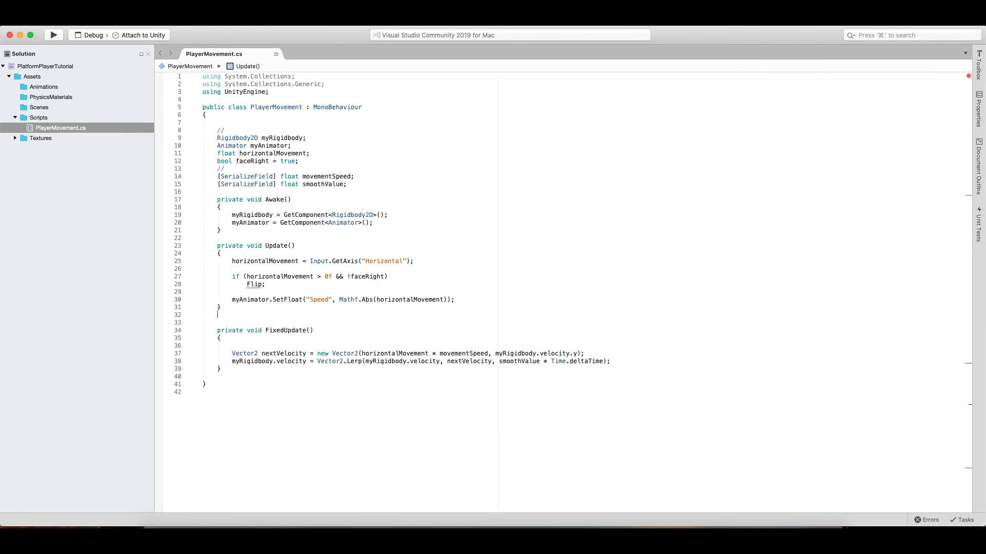
pyautogui.press('Return')
pyautogui.write('p')
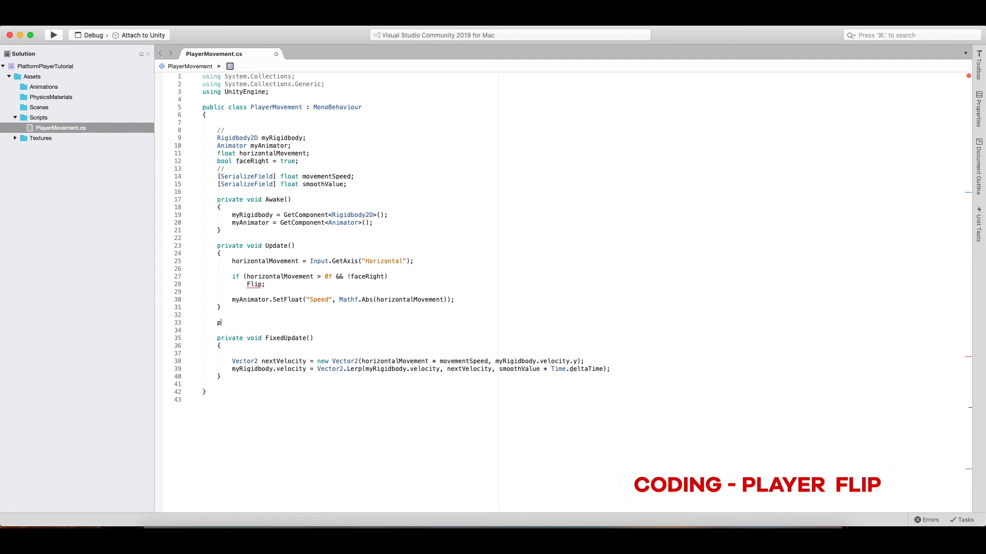
pyautogui.write('rivate void Flip(')
pyautogui.press('Return')
pyautogui.write('{')
pyautogui.press('Return')
pyautogui.press('super+s')
# Complete the call as Flip(), add else if (horizontalMovement < 0f && faceRight) with its own Flip(); call, and save.
pyautogui.click(262, 285)
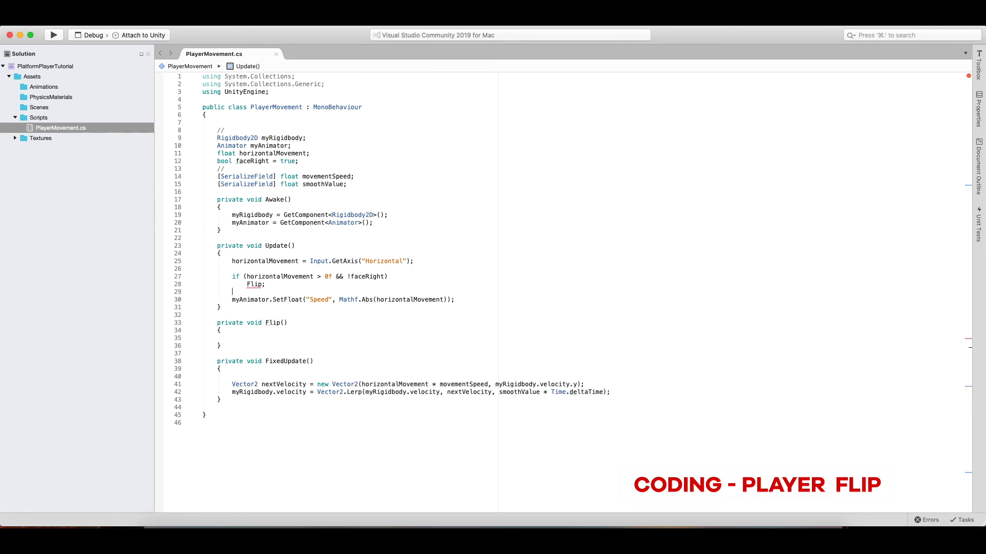
pyautogui.write('()')
pyautogui.press('End')
pyautogui.press('Return')
pyautogui.write('else f')
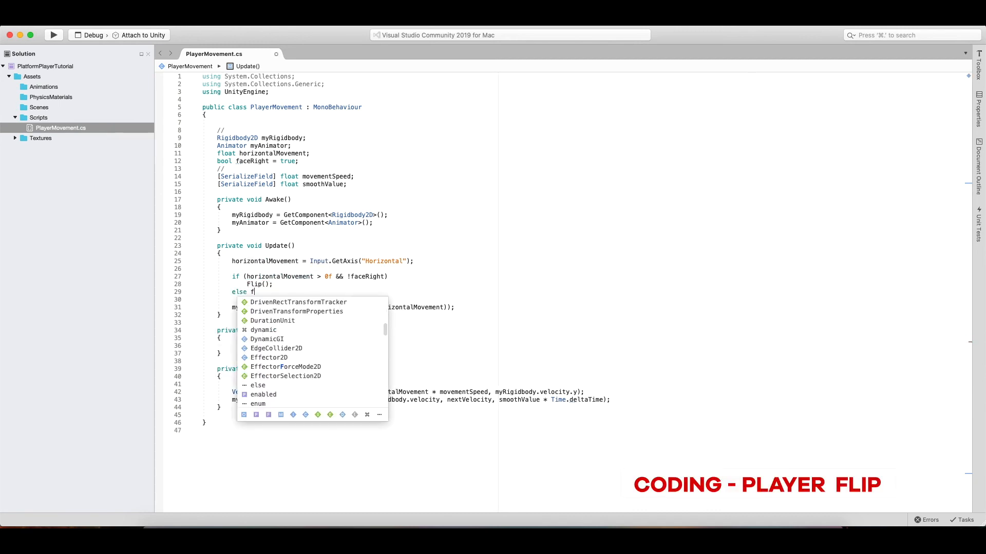
pyautogui.press('BackSpace')
pyautogui.write('if(horizontalMovement < 0f && faceRight)')
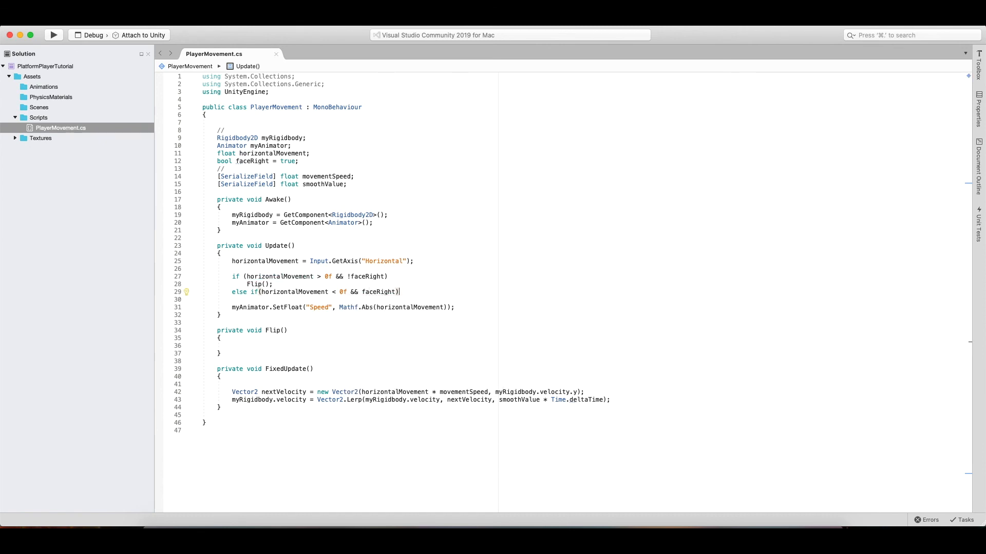
pyautogui.press('Return')
pyautogui.write('Flip();')
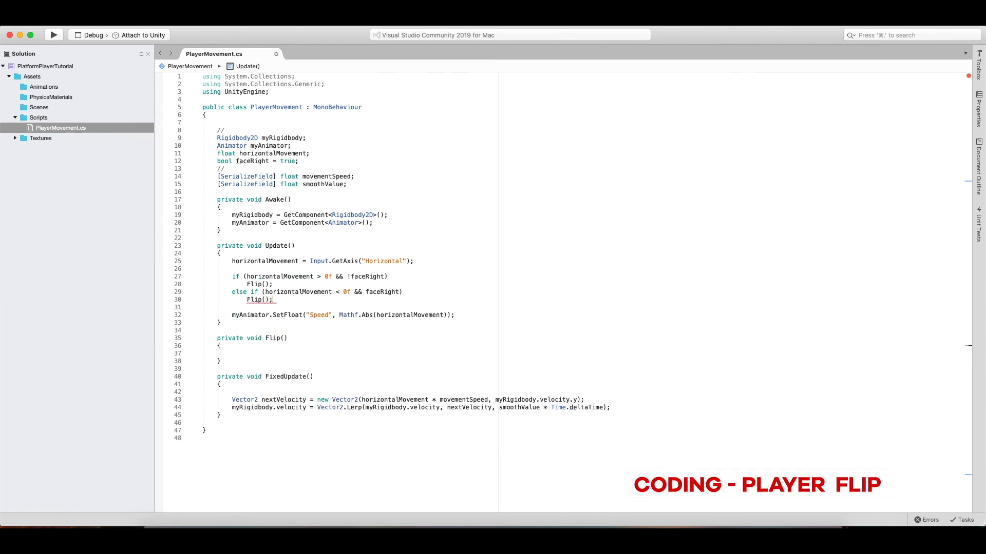
pyautogui.press('super+s')
# Inside the Flip method, add faceRight = !faceRight; followed by a blank line.
pyautogui.click(232, 353)
pyautogui.press('Return')
pyautogui.write('faceRight ')
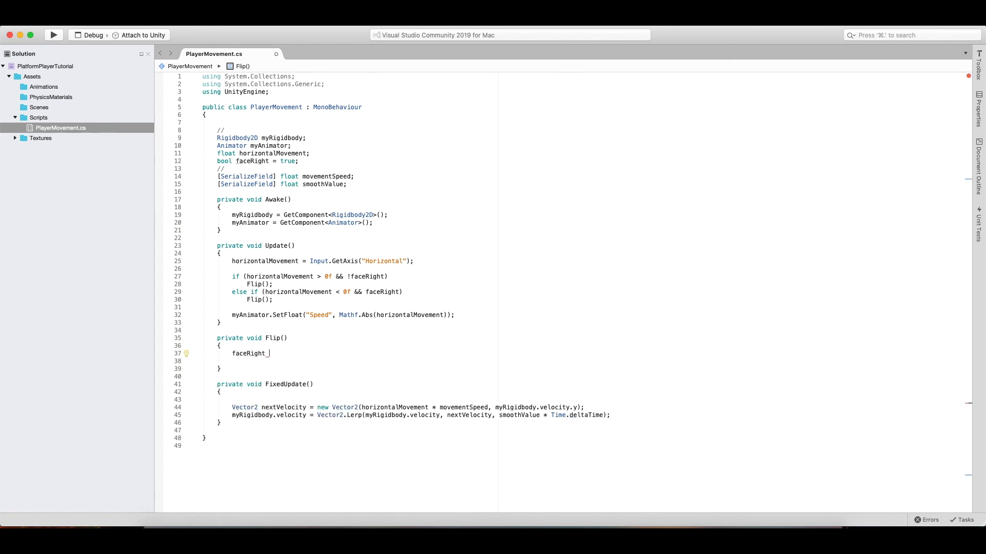
pyautogui.write('=')
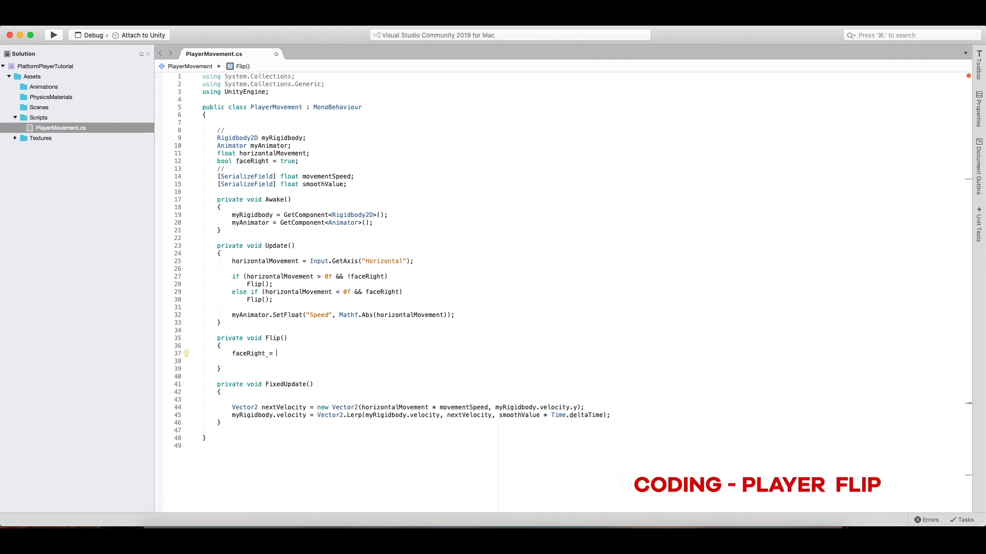
pyautogui.write(' !faceRight;')
pyautogui.press('Return')
pyautogui.press('Return')
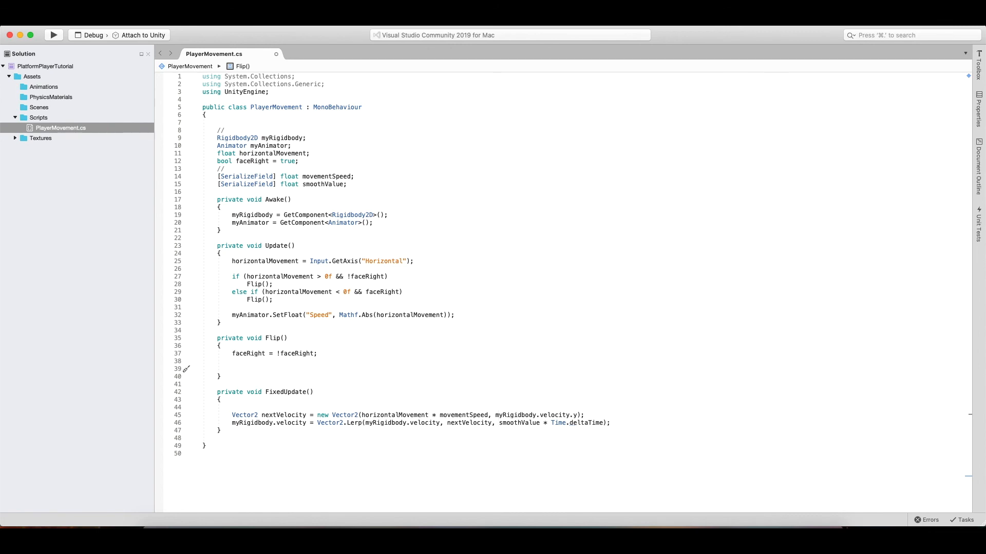
# Store the player's scale in the Flip method with Vector3 myScale = transform.localScale;.
pyautogui.write('Ve')
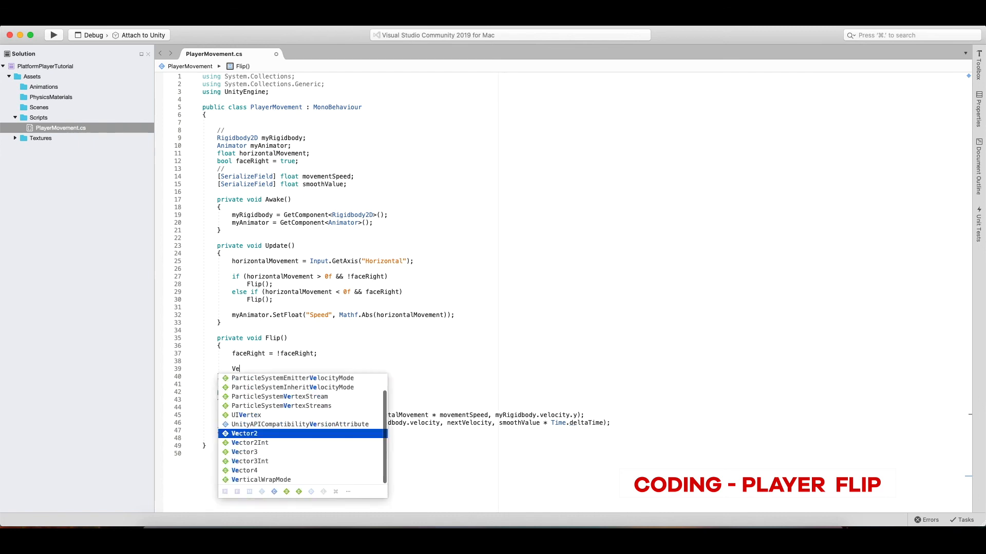
pyautogui.write('ctor3 myScale = tra')
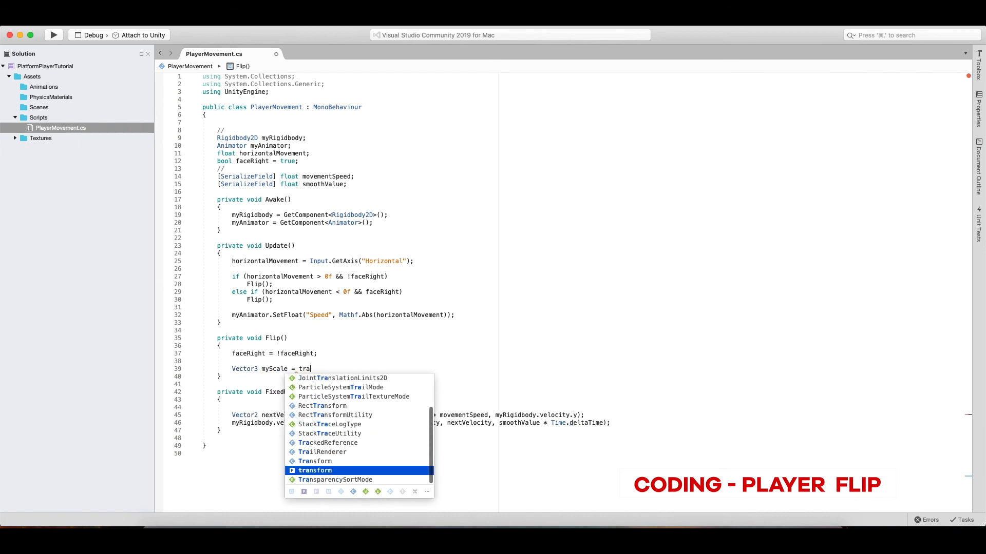
pyautogui.write('nsform.localScale;')
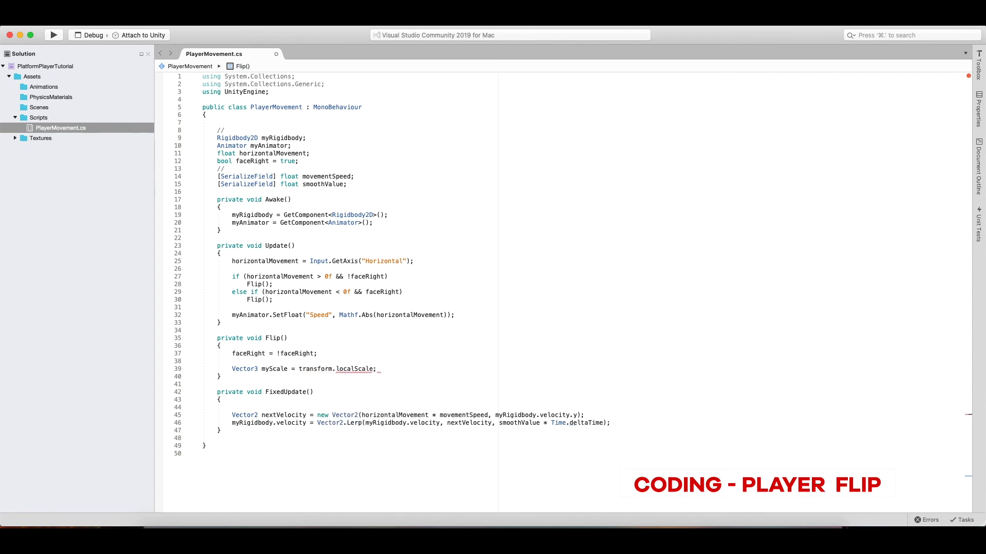
pyautogui.press('Return')
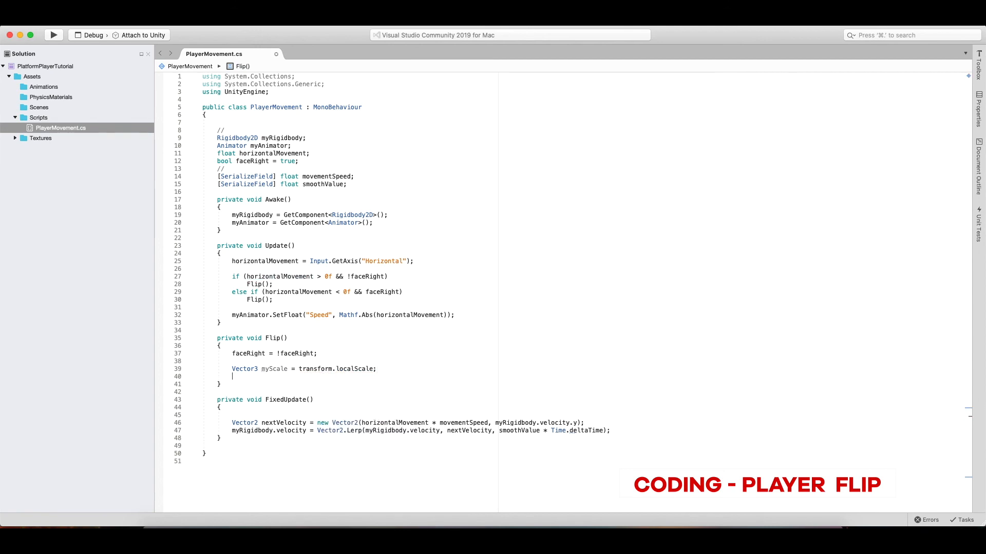
# Invert the x scale with myScale.x *= -1f; and assign it back with transform.localScale = myScale;.
pyautogui.write('myScale.x *= -1f;')
pyautogui.press('Return')
pyautogui.write('tra')
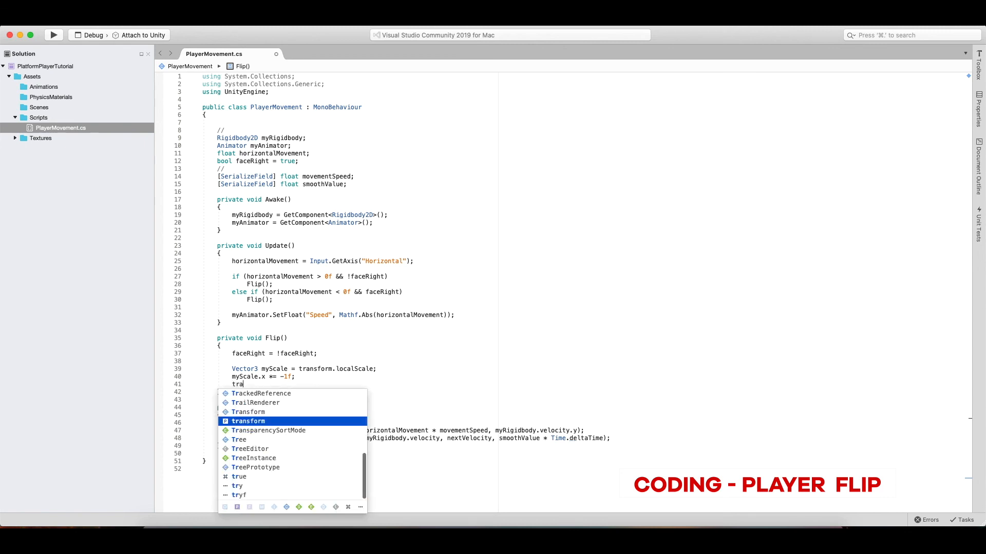
pyautogui.write('nsform.localScale = ')
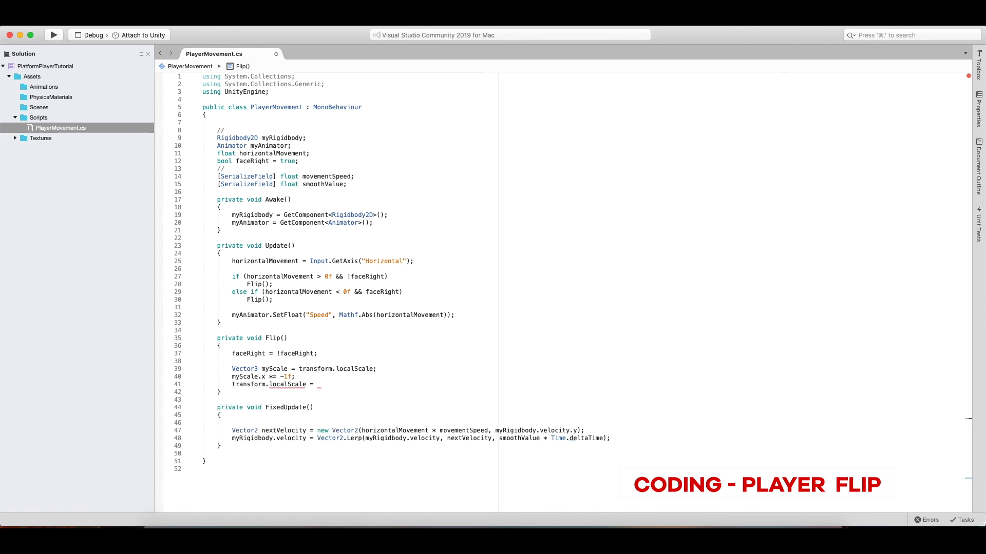
pyautogui.write('myScale;')
pyautogui.press('Up')
pyautogui.press('Up')
pyautogui.press('Up')
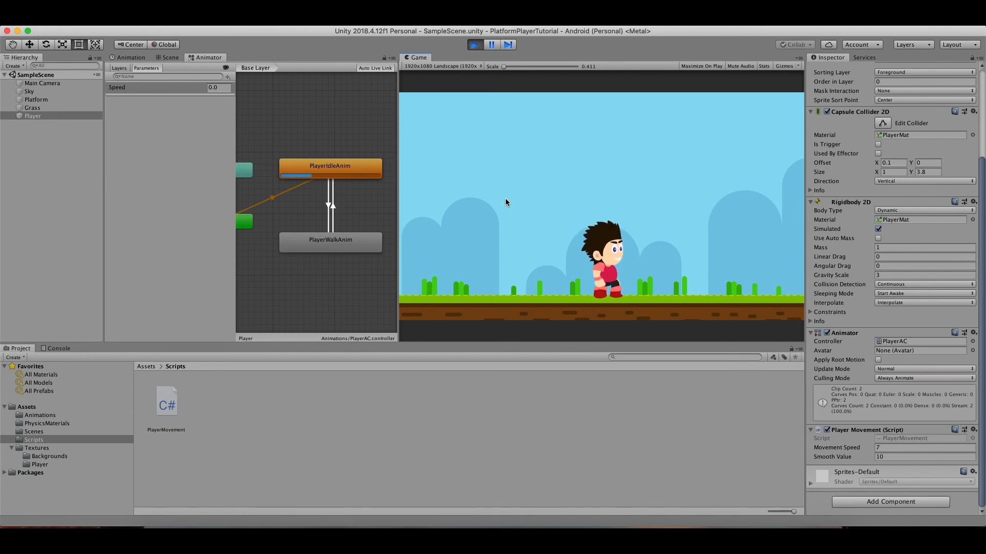
# Switch to Unity, run the game and move the player left and right to test the sprite flip.
pyautogui.press('Left')
pyautogui.press('Right')
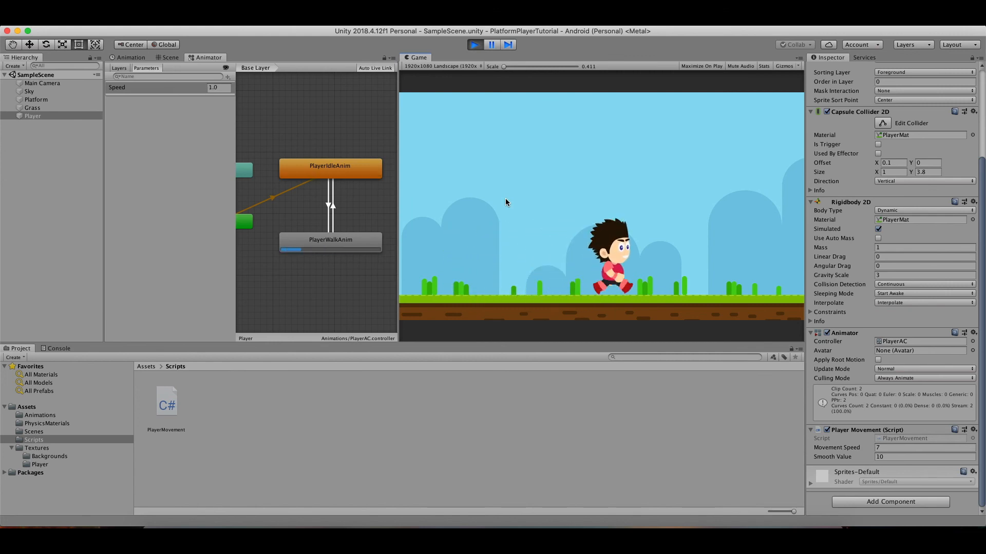
pyautogui.press('Left')
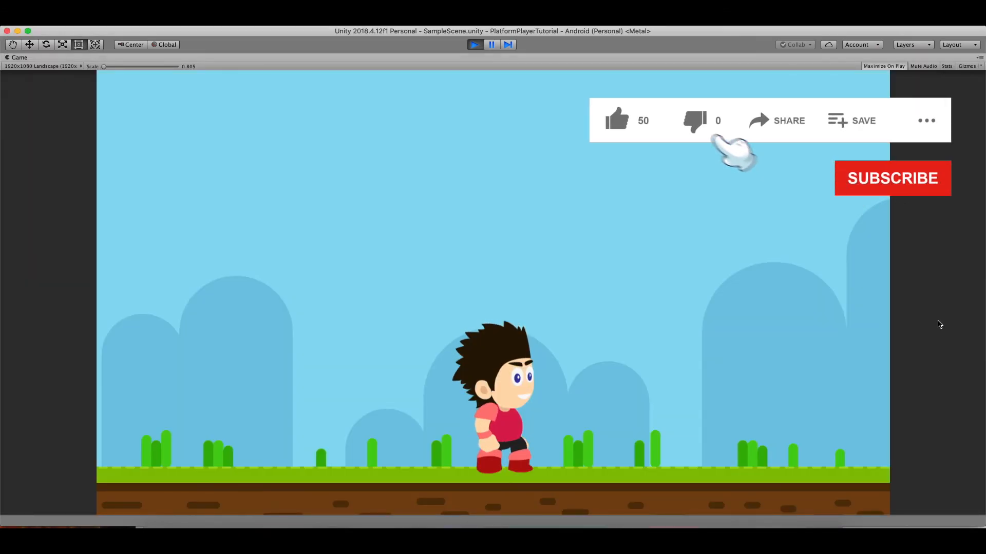
# Run the game with Maximize On Play and walk the player back and forth across the platform.
pyautogui.press('Left')
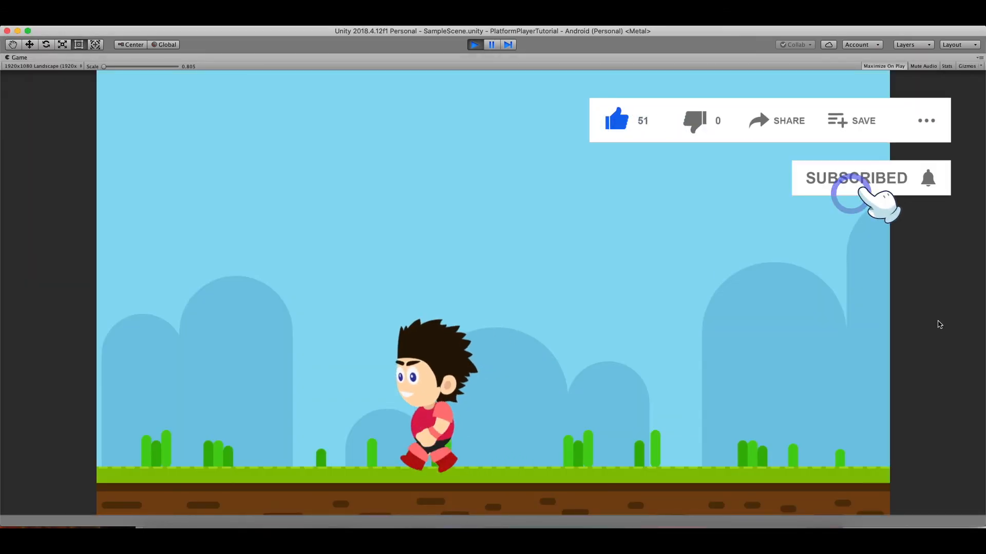
pyautogui.press('Right')
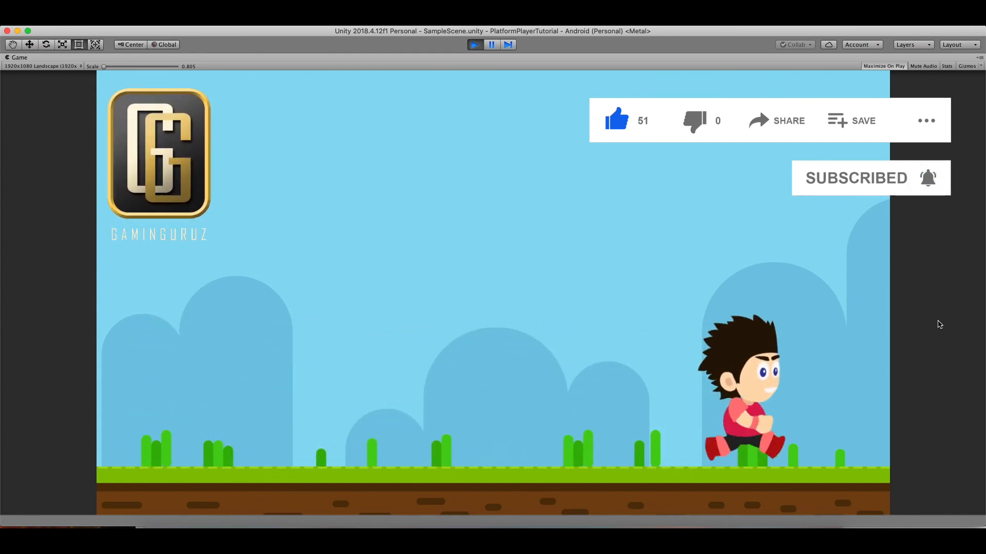
pyautogui.press('Left')
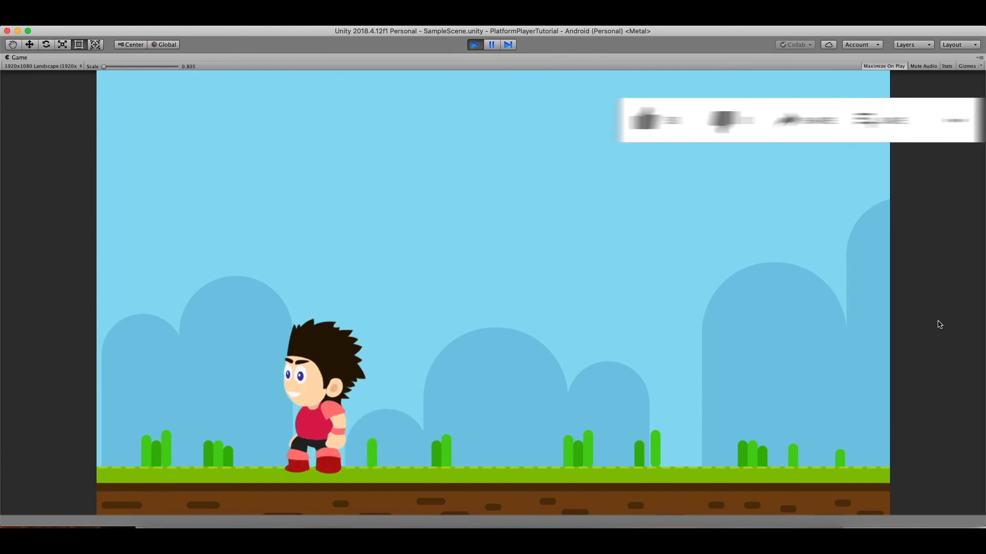
pyautogui.press('Right')
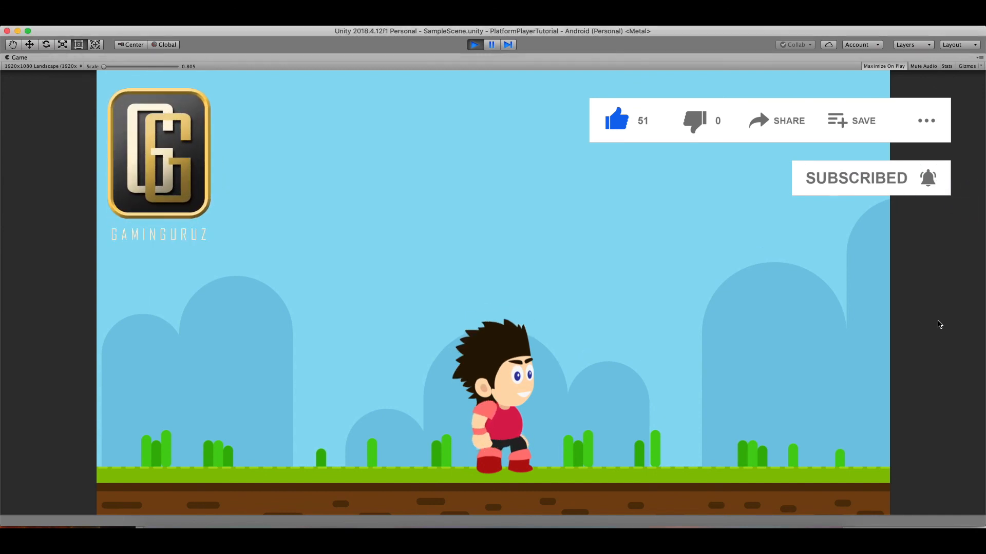
pyautogui.press('Right')
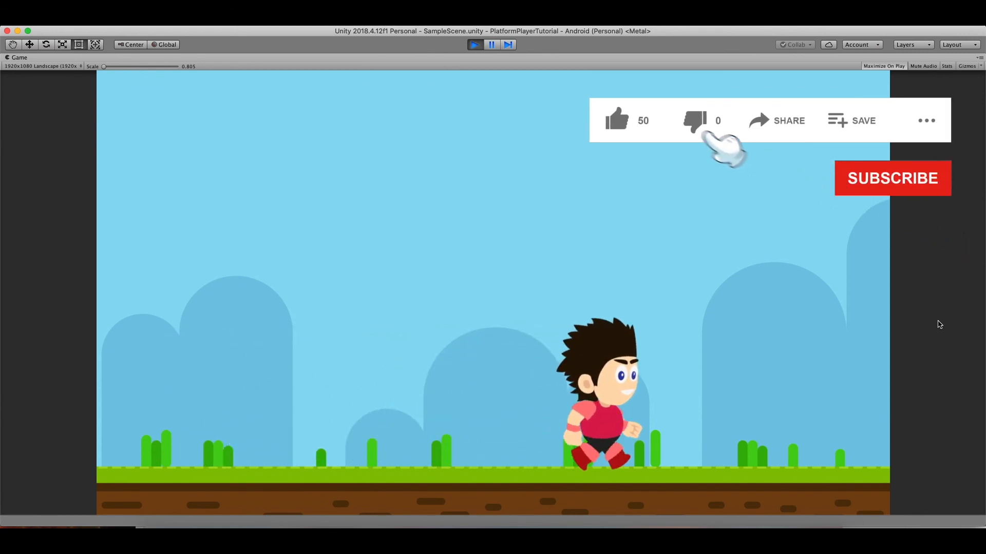